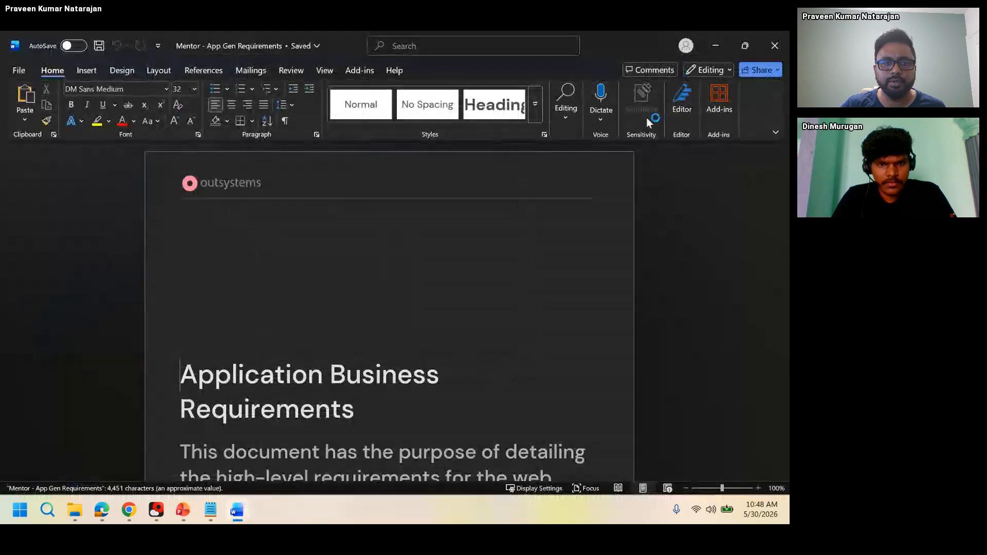
Read the Introduction and Goal sections of the application business requirements document, including the standard order cycle picture
scroll(489, 277, down, 1)
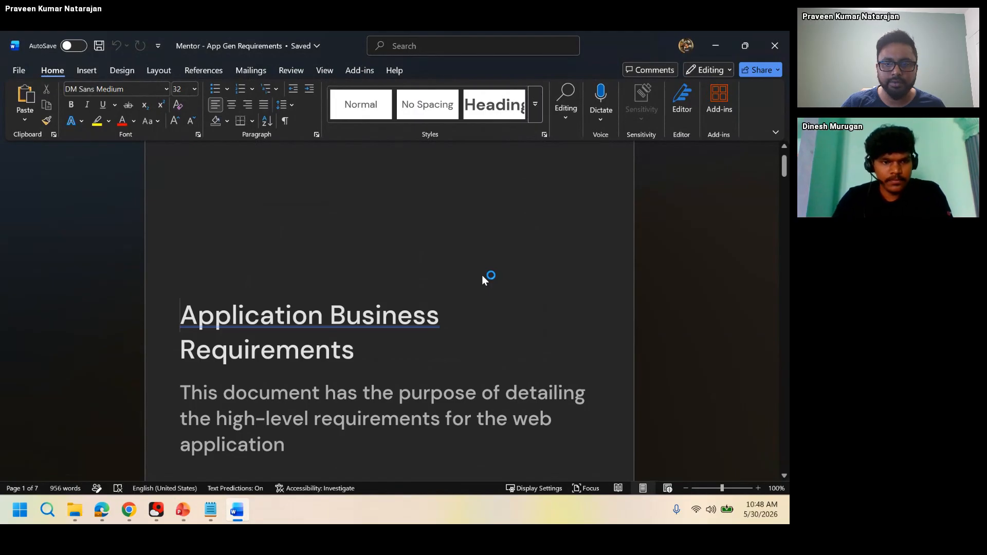
scroll(483, 278, down, 2)
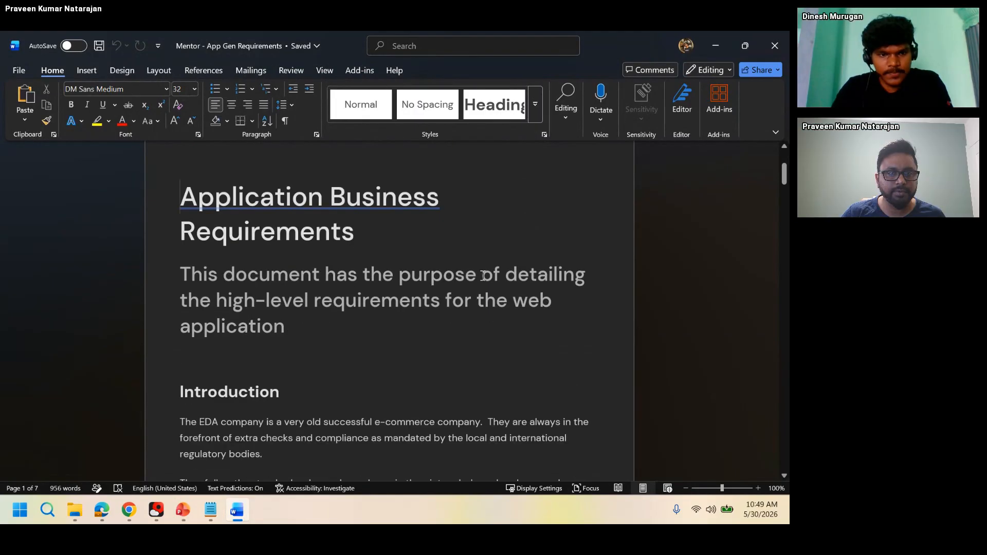
scroll(483, 277, up, 3)
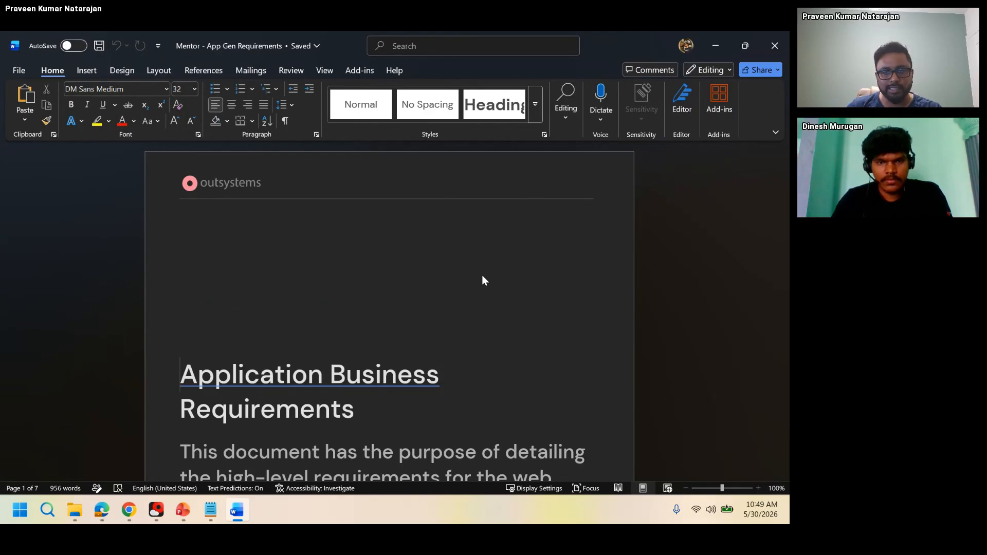
scroll(482, 280, down, 5)
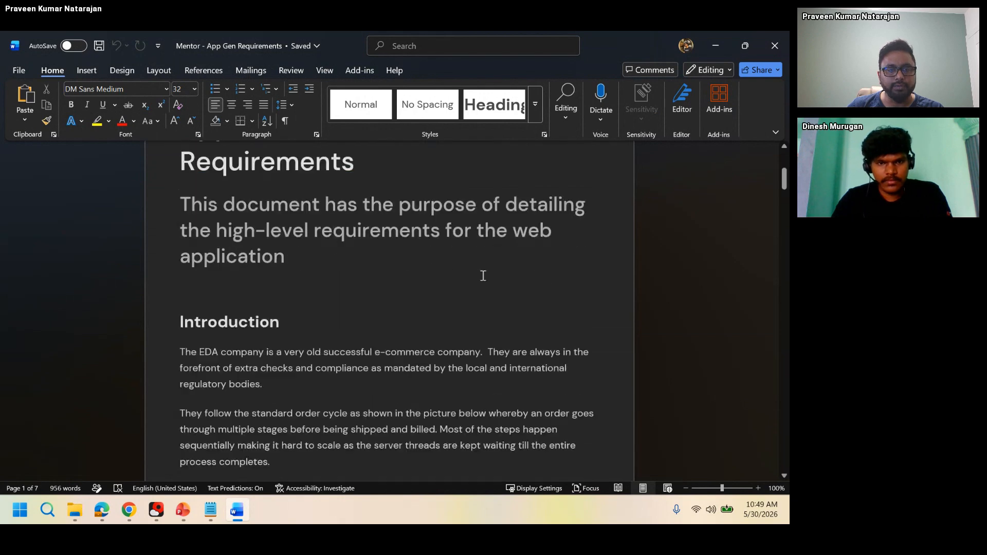
scroll(483, 276, down, 5)
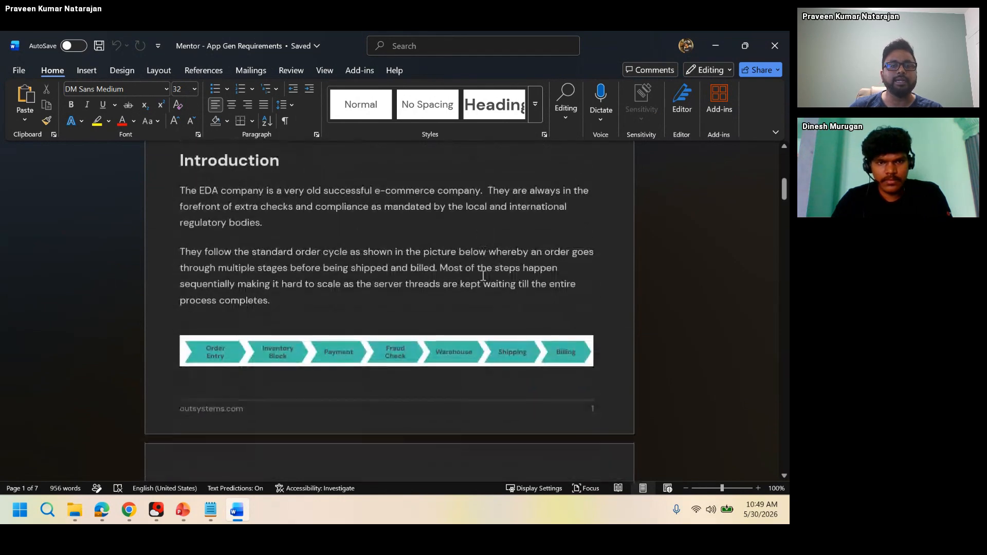
scroll(483, 276, down, 1)
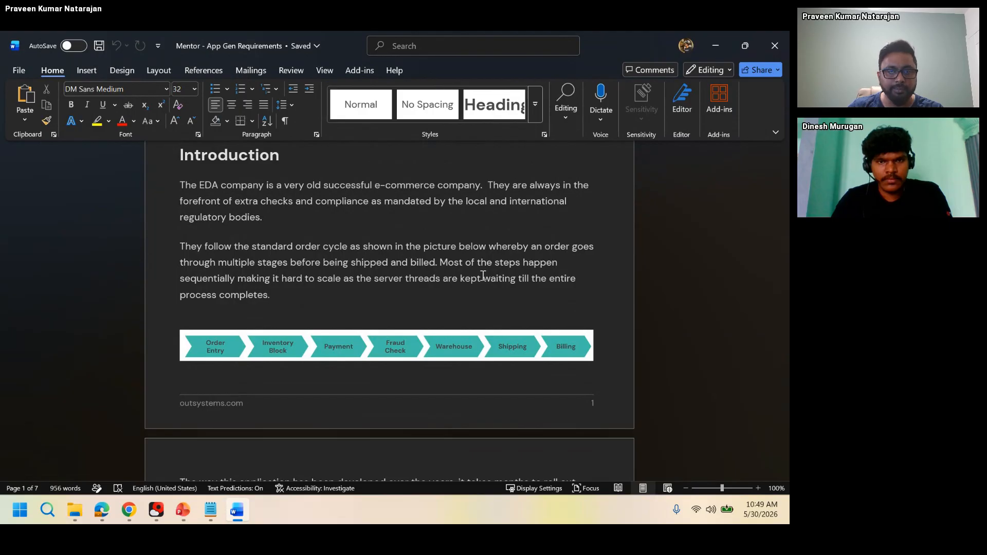
scroll(484, 276, down, 1)
scroll(483, 277, down, 1)
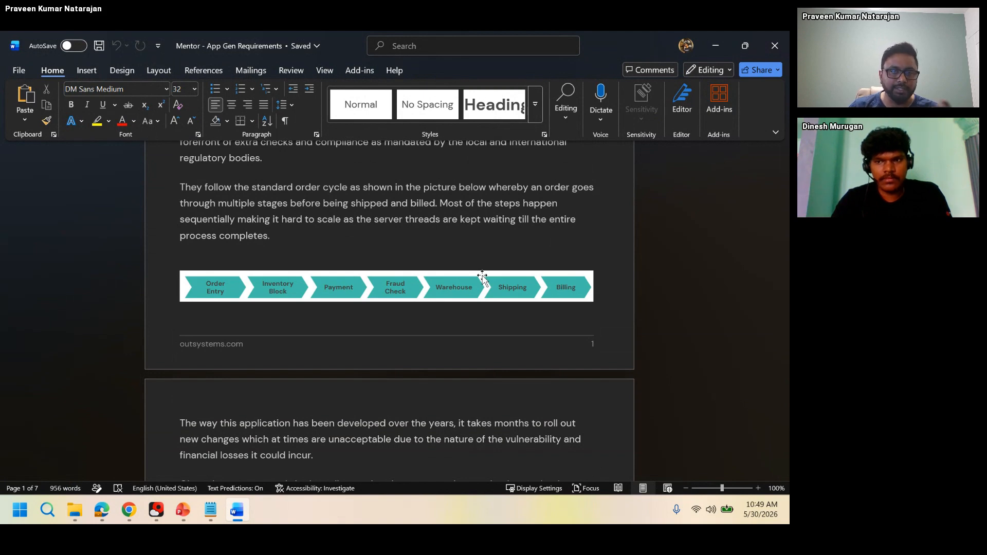
scroll(482, 277, down, 5)
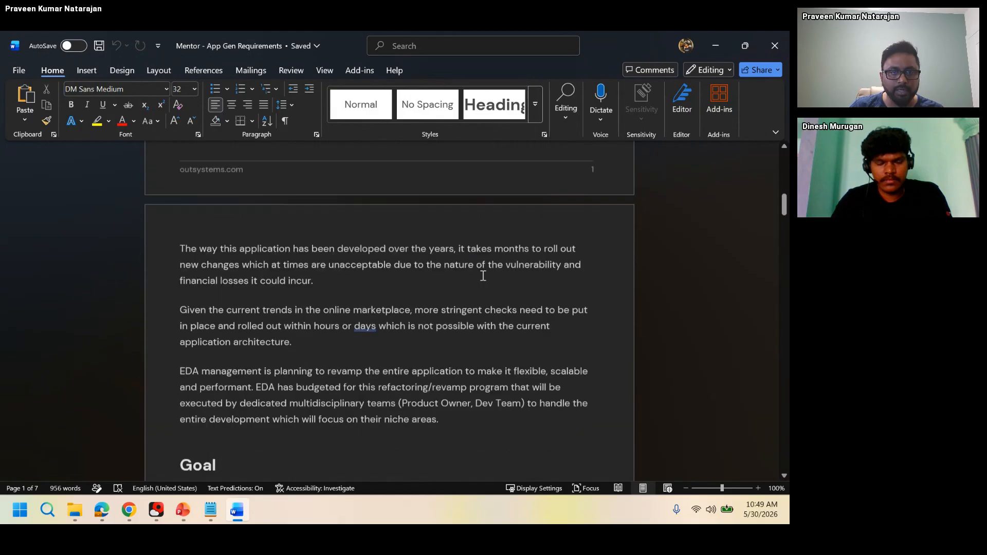
scroll(484, 276, down, 4)
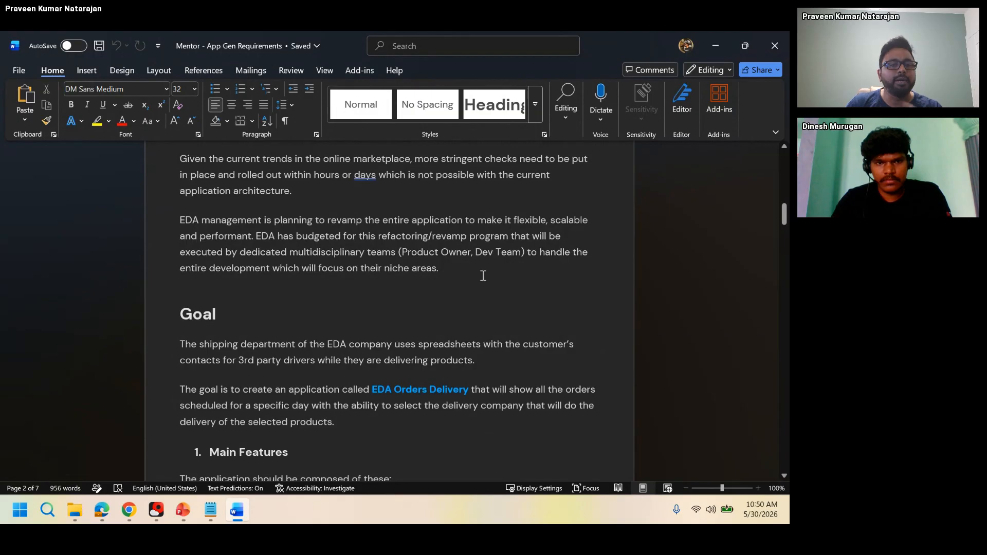
scroll(484, 276, down, 2)
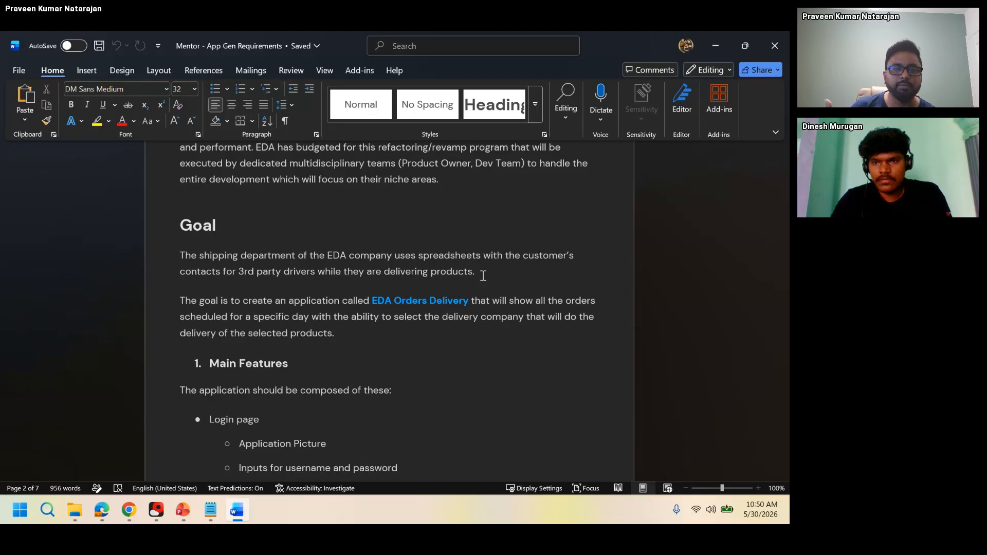
Review the Main Features section, examining the Login page, Dashboard and Orders Shipping entries
scroll(484, 277, down, 3)
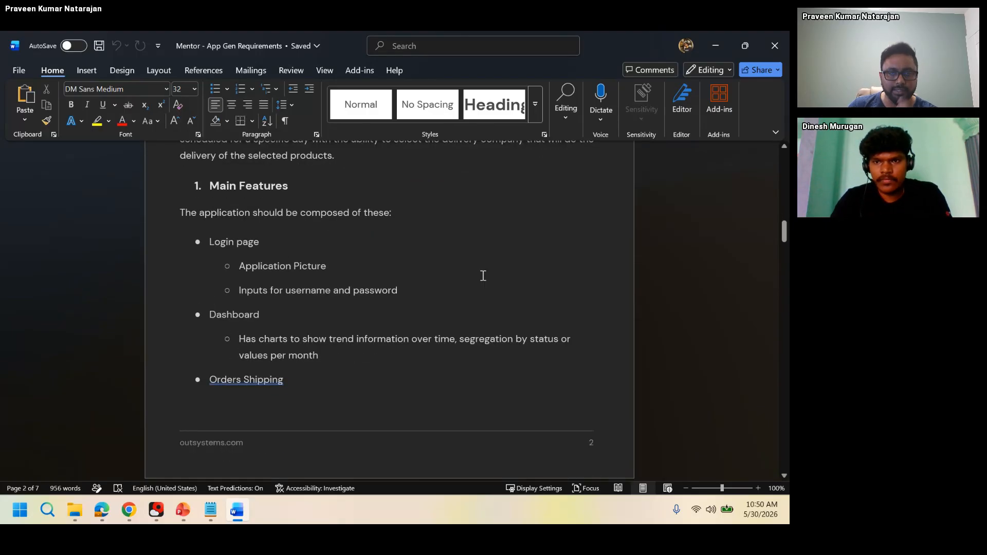
triple_click(214, 184)
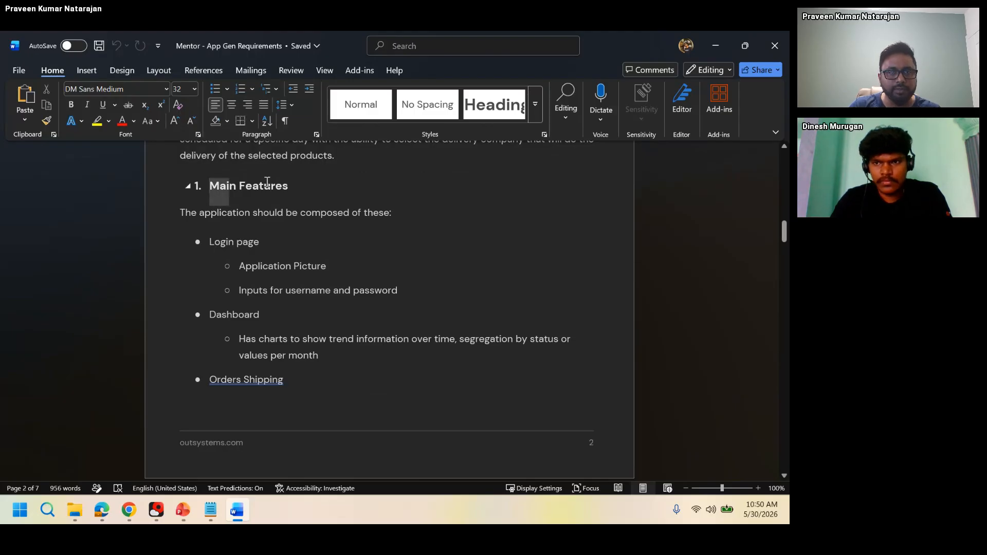
click(263, 249)
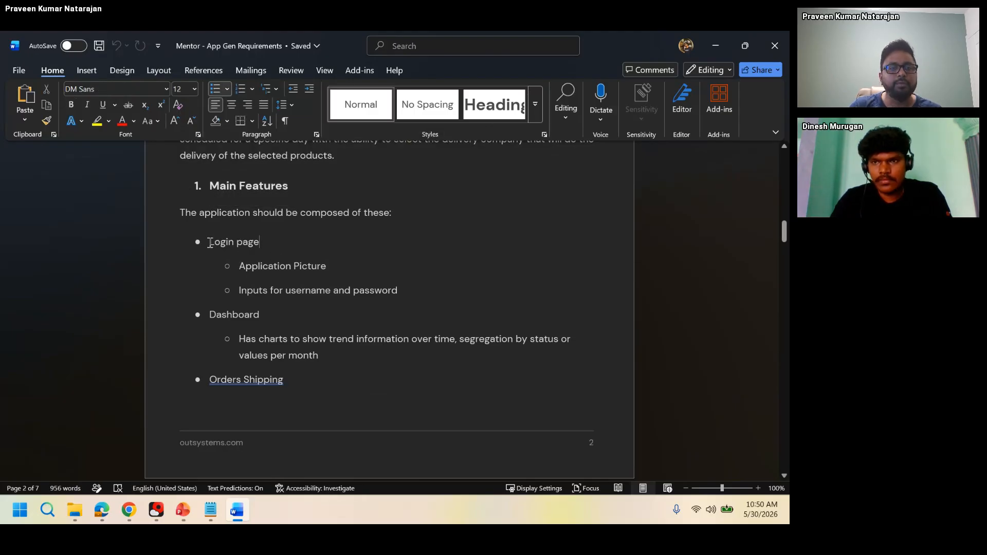
drag(210, 244, 268, 242)
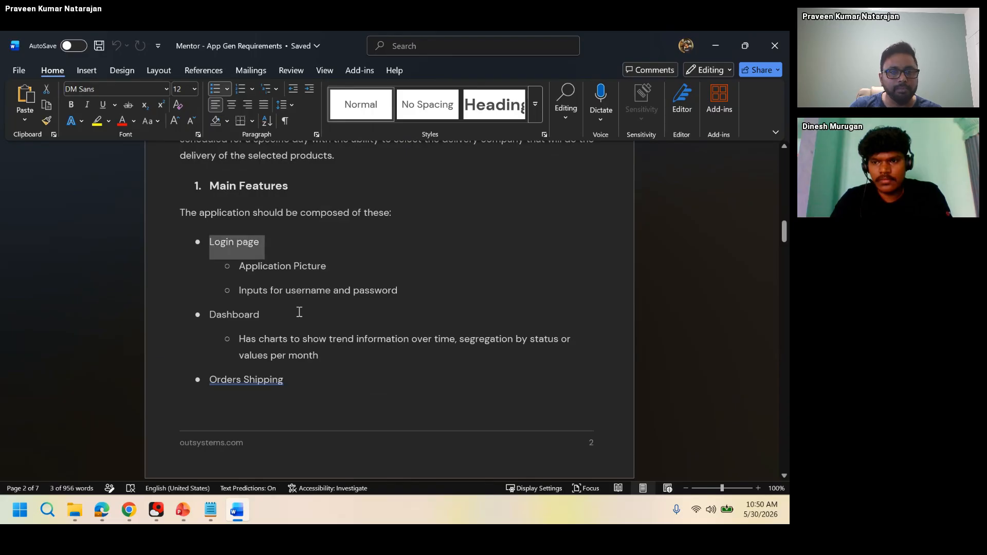
click(227, 315)
triple_click(248, 315)
scroll(325, 387, down, 1)
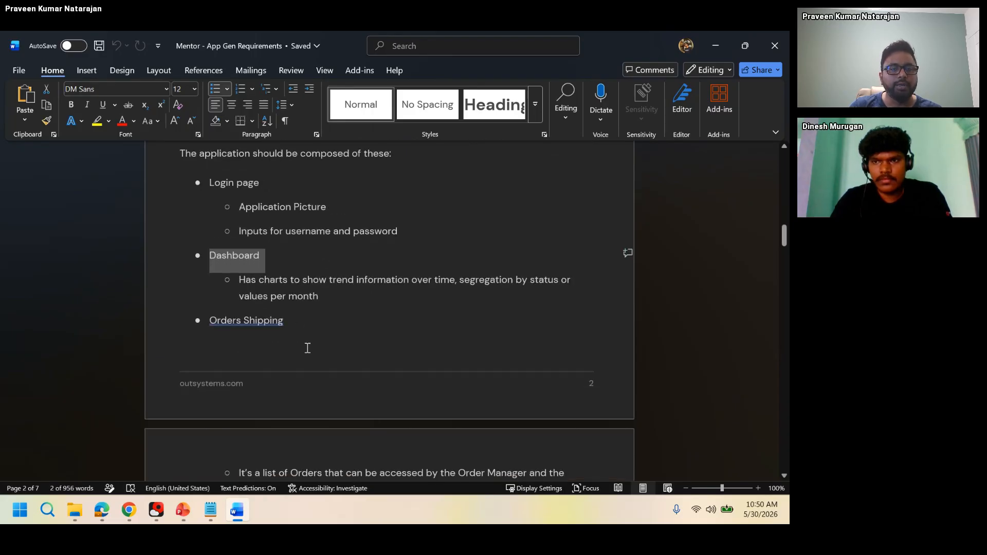
scroll(306, 346, down, 1)
triple_click(246, 291)
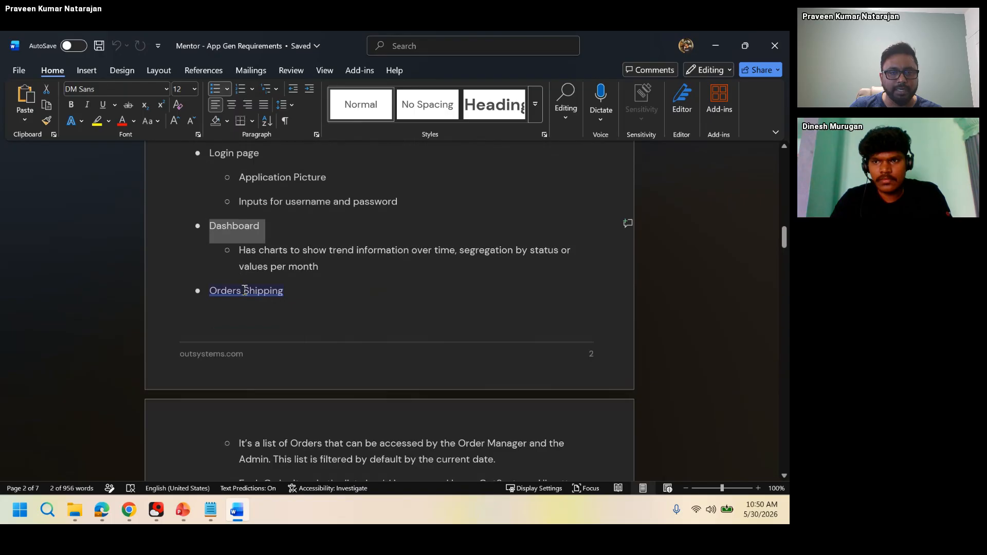
click(339, 337)
scroll(339, 340, down, 1)
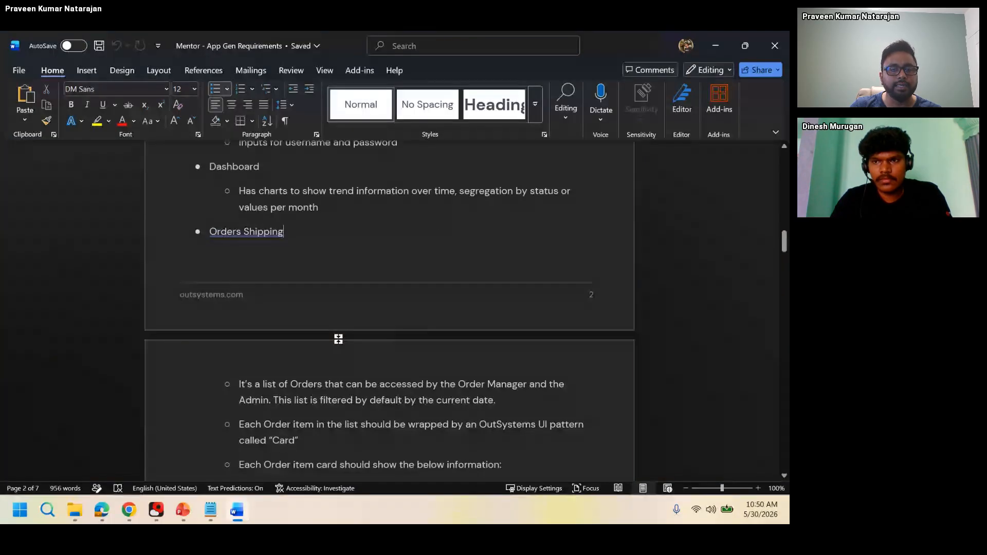
Examine the requirements for the order list cards, Order detail, Product List and Product Detail screens
scroll(338, 339, down, 5)
scroll(339, 338, down, 10)
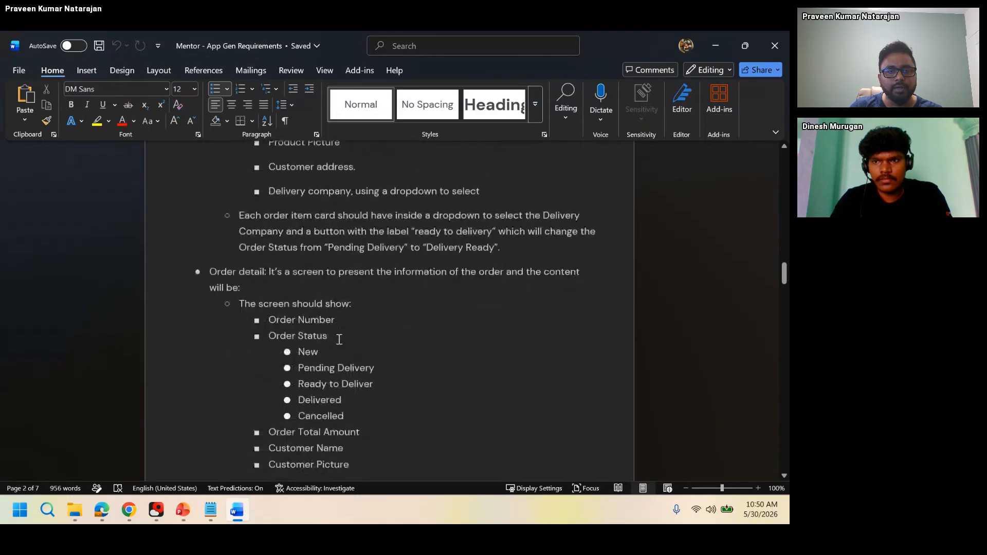
scroll(339, 339, down, 6)
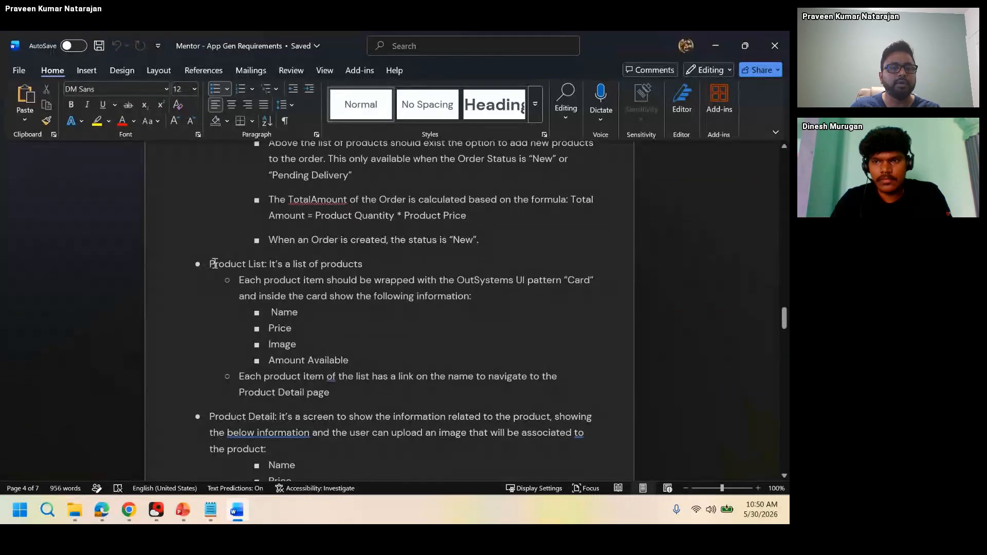
scroll(215, 264, down, 6)
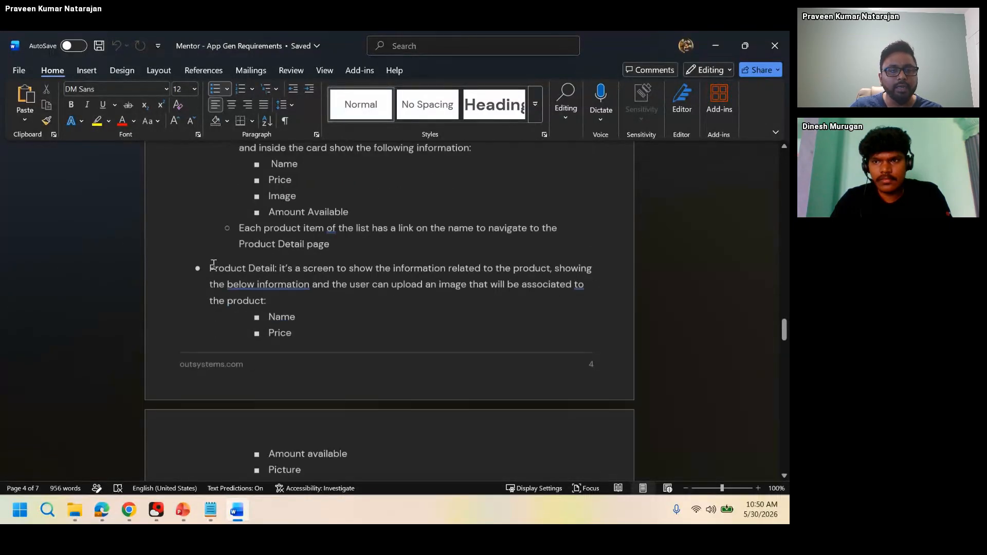
scroll(214, 265, down, 1)
drag(209, 258, 268, 259)
Review the Data Model entities, the order status flow and the access rights listed under Roles
scroll(324, 348, down, 3)
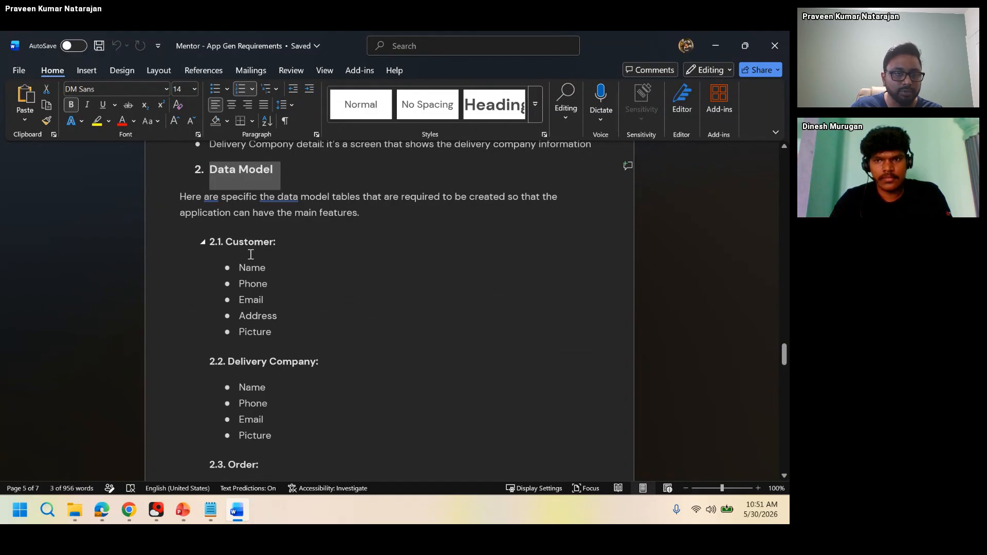
scroll(262, 267, down, 8)
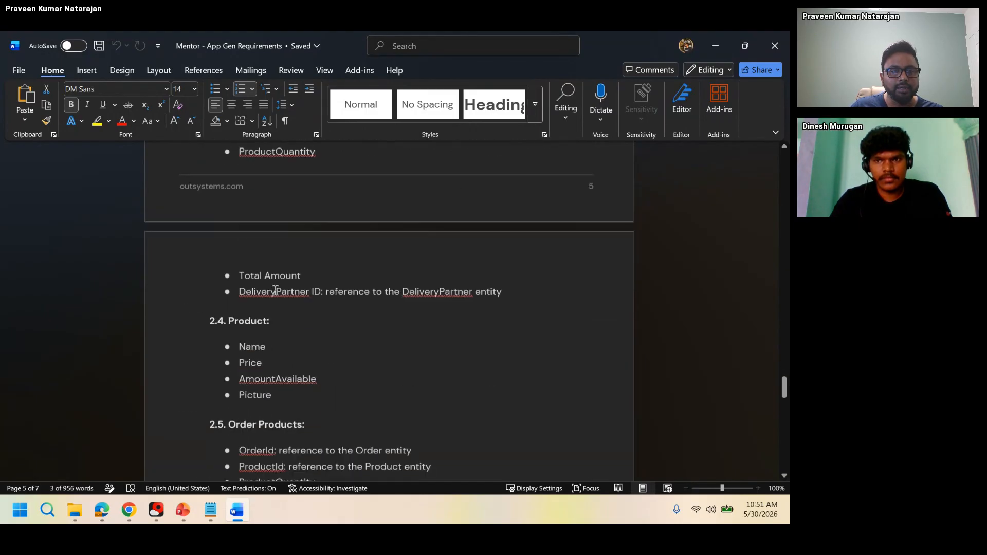
scroll(275, 291, down, 6)
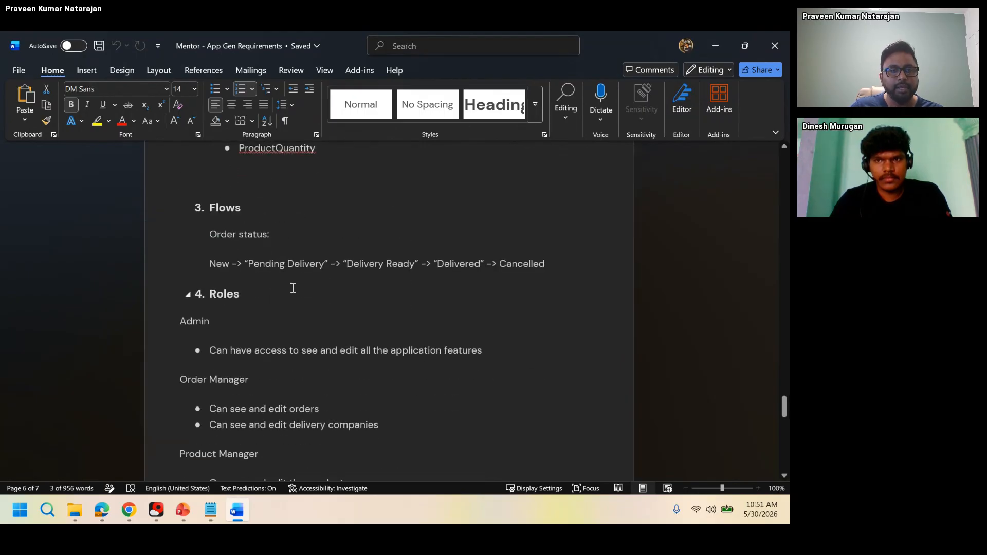
drag(202, 263, 295, 273)
click(307, 308)
scroll(307, 308, down, 1)
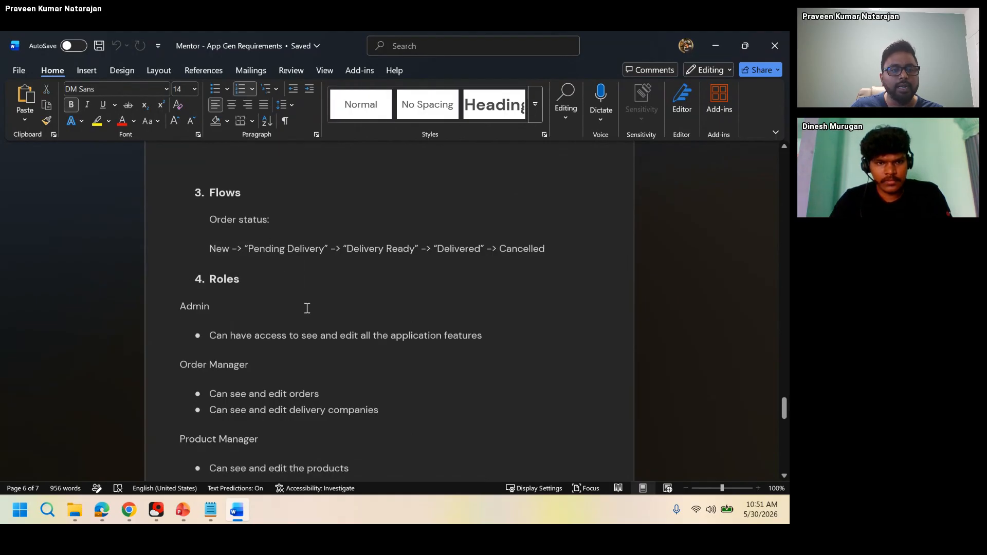
scroll(307, 308, down, 1)
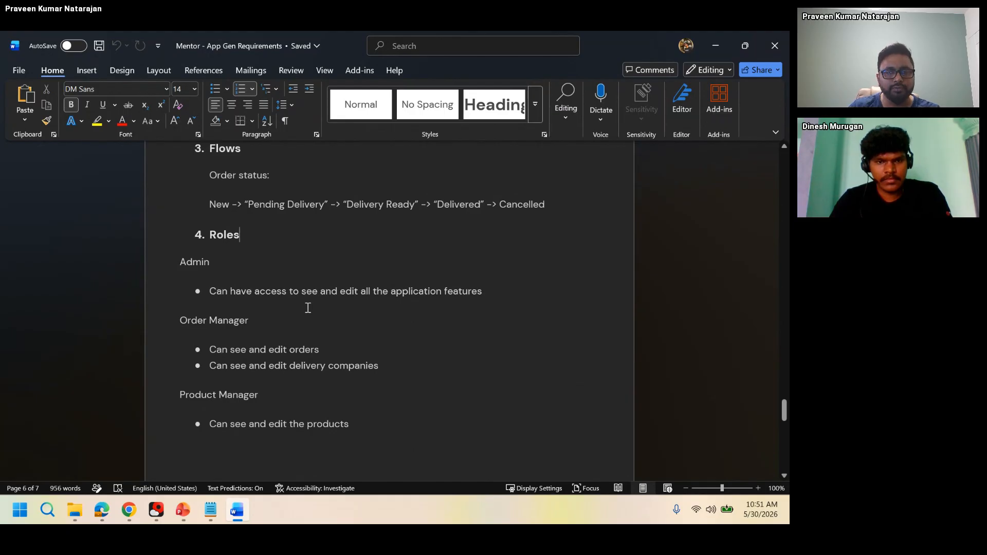
scroll(308, 308, down, 2)
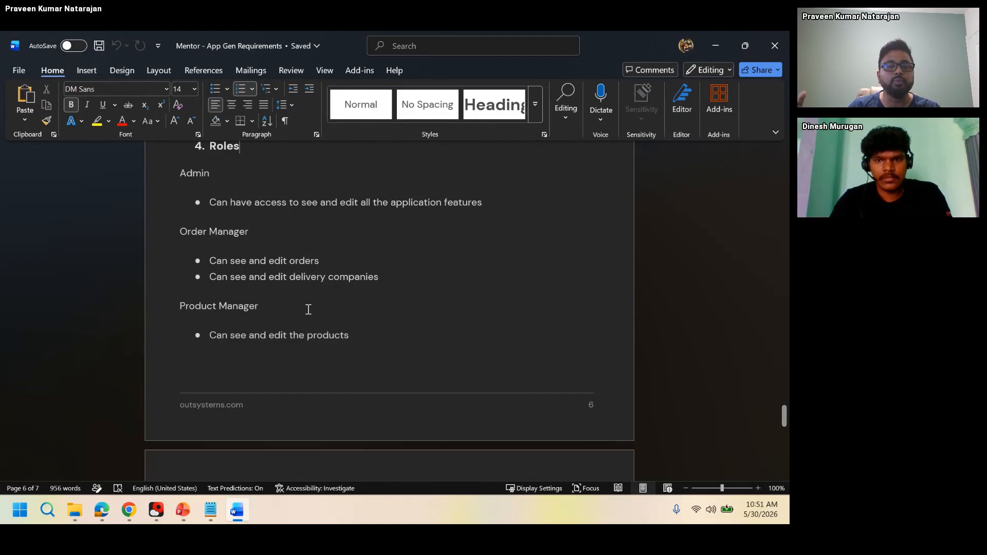
Read the Performance requirement under Non-Functional Requirements on the document's last page
scroll(308, 309, down, 4)
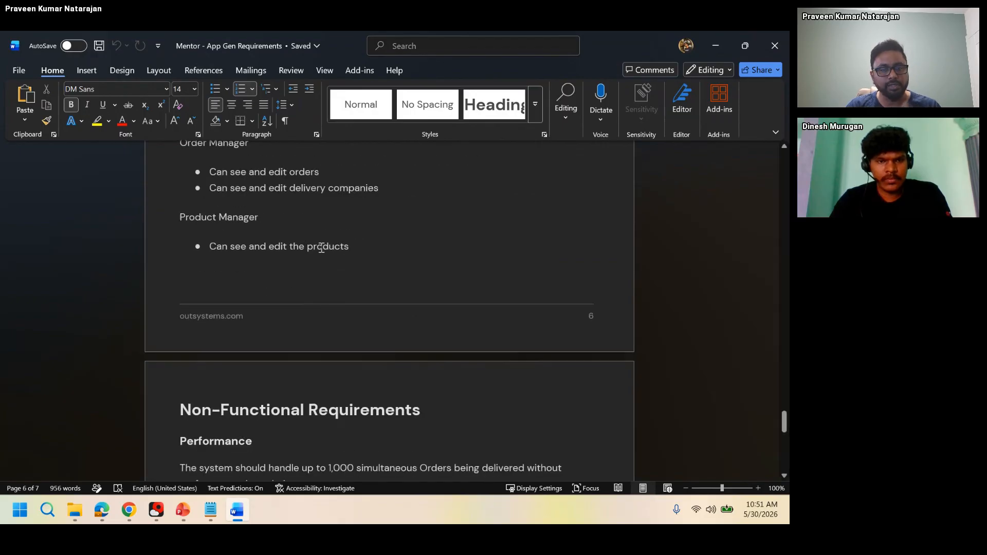
scroll(322, 258, down, 1)
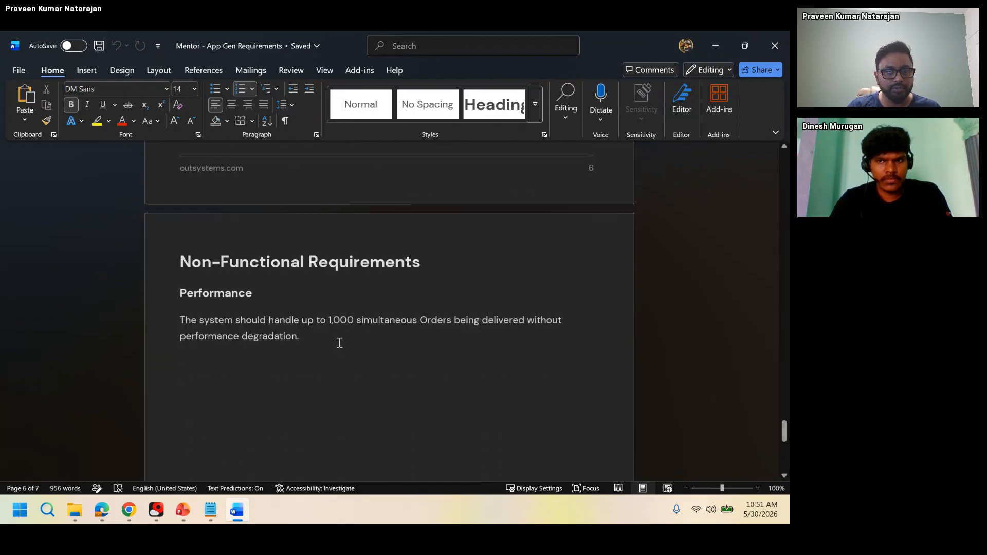
drag(319, 350, 298, 327)
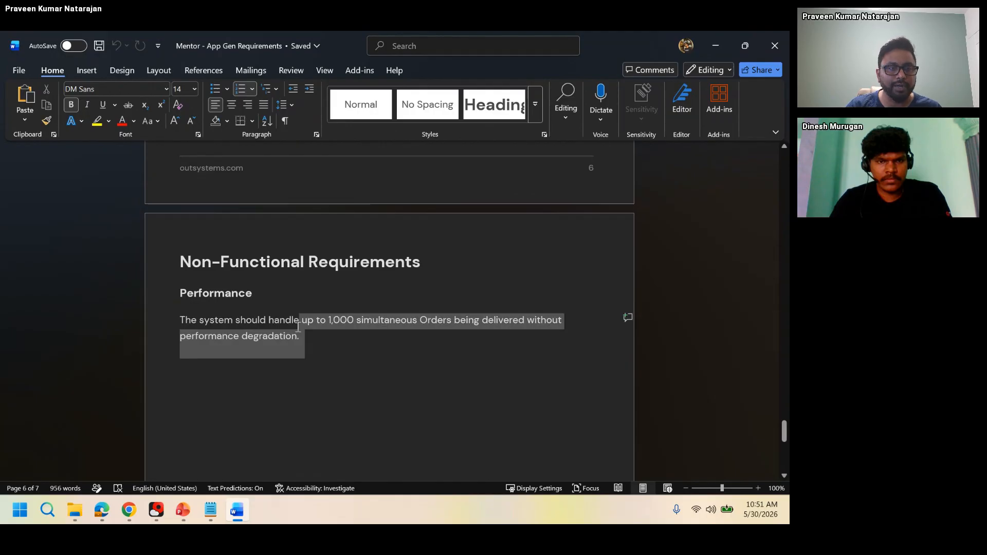
click(344, 342)
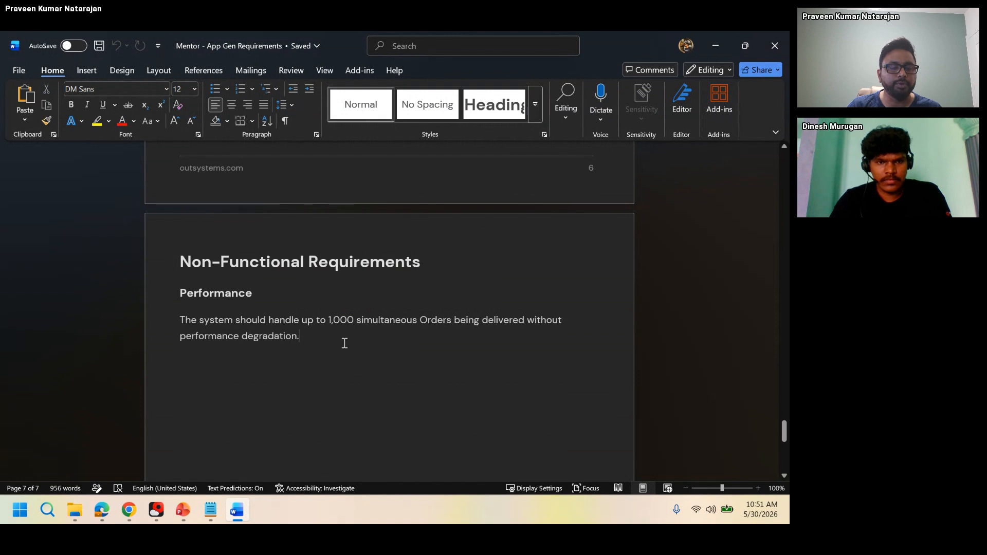
scroll(344, 343, down, 5)
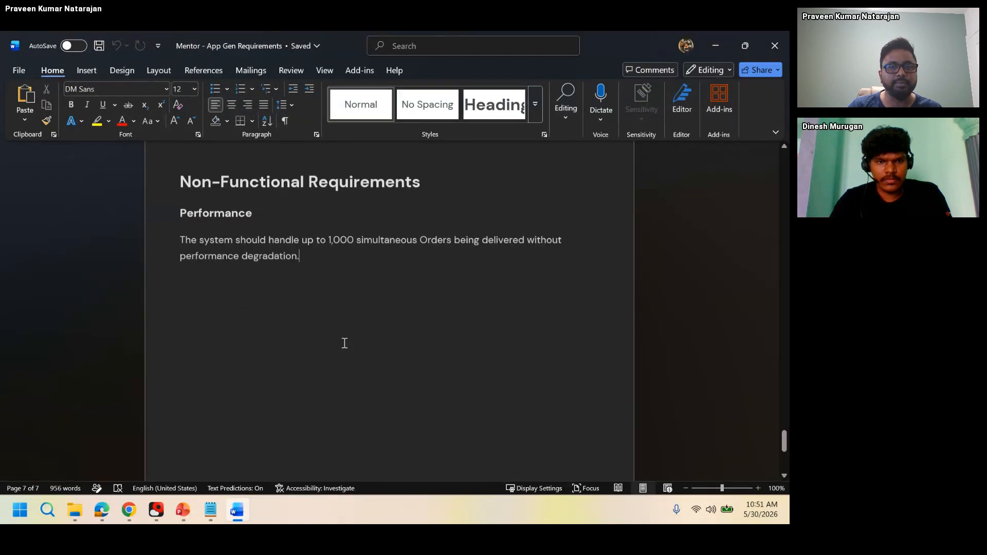
scroll(344, 343, up, 5)
scroll(345, 343, up, 1)
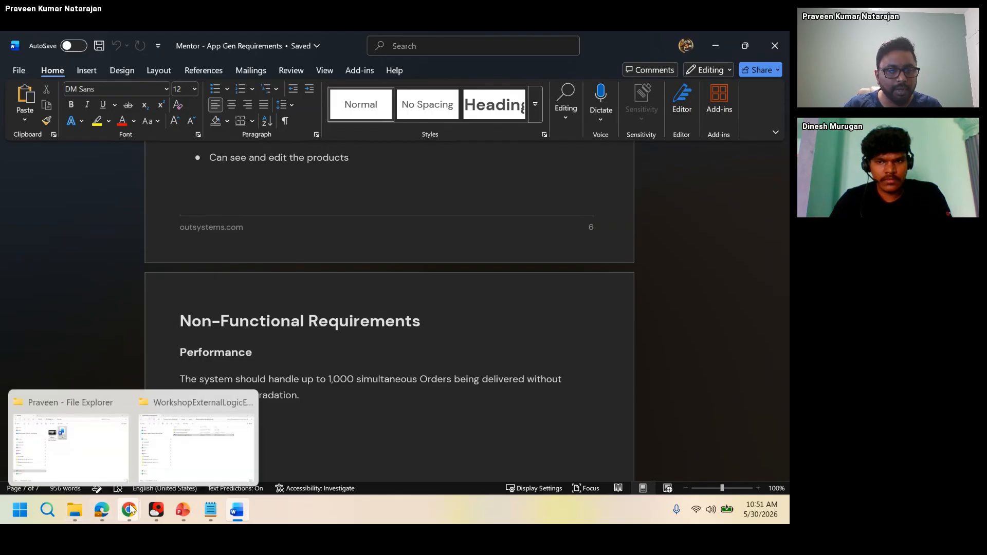
Switch to Chrome and reload the Apps page of the OutSystems portal
mouse_move(129, 506)
click(97, 458)
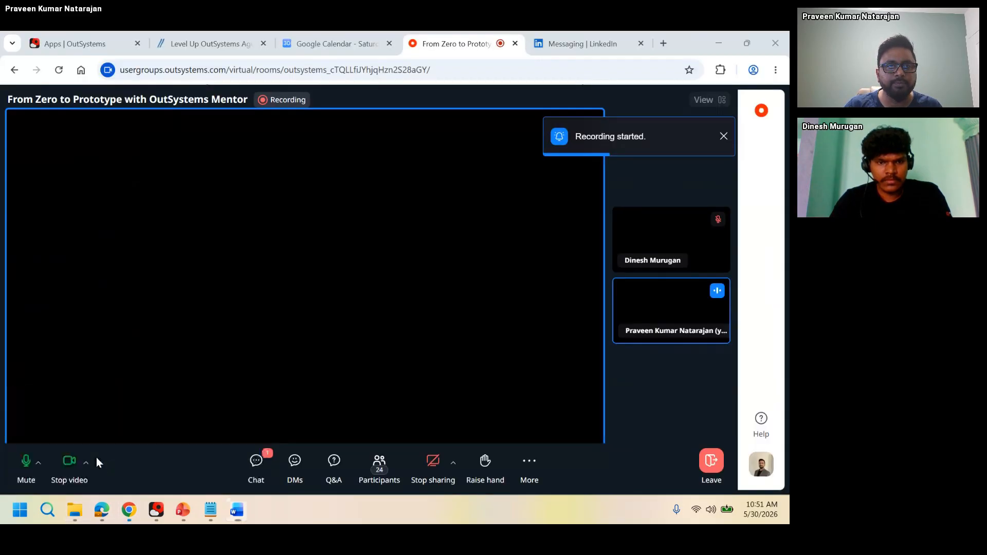
click(77, 37)
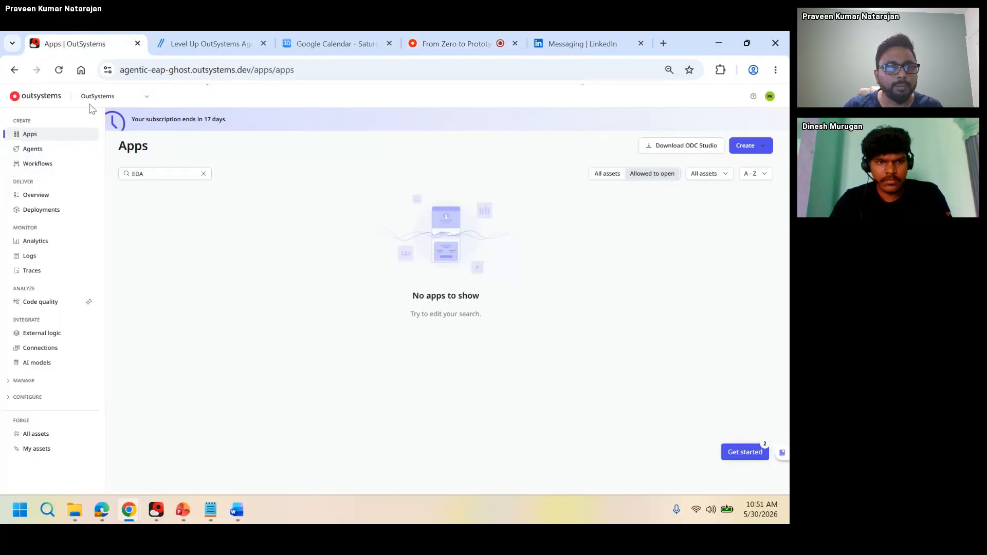
click(60, 70)
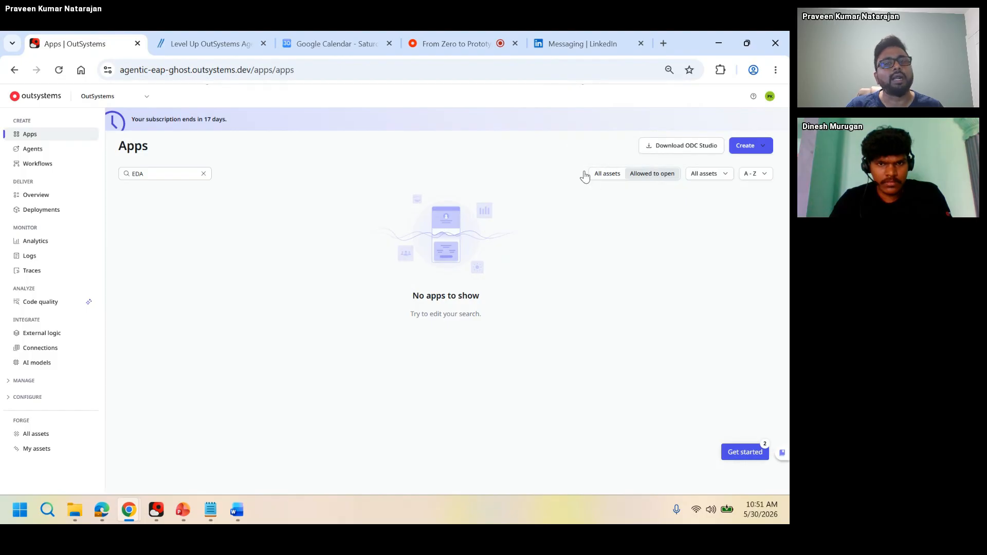
Start creating a new web app and choose to generate it with Mentor
click(752, 149)
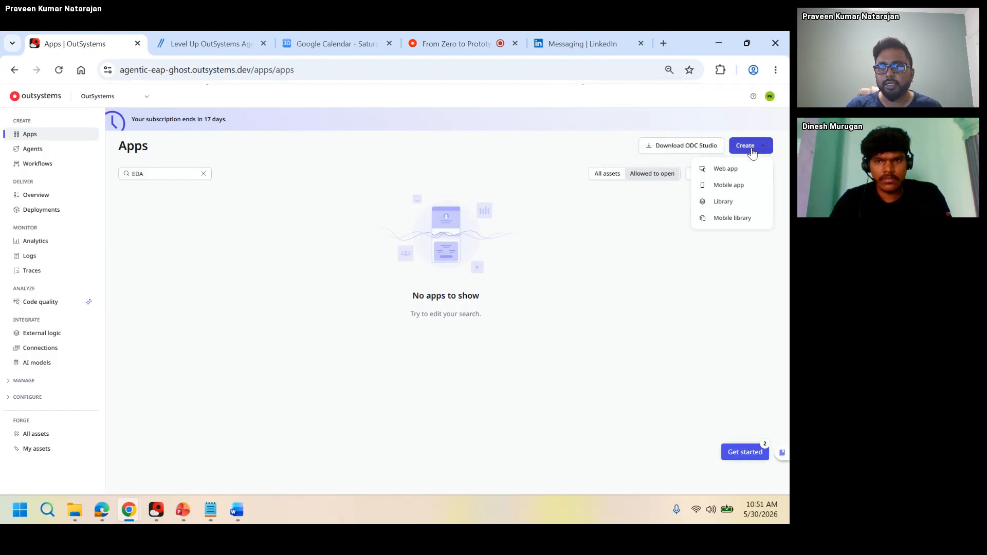
click(727, 173)
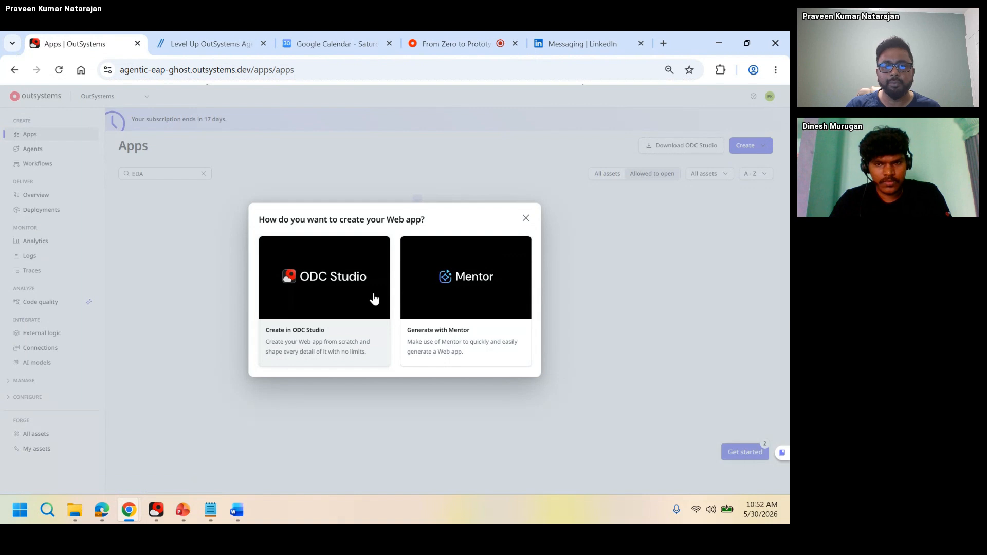
click(461, 280)
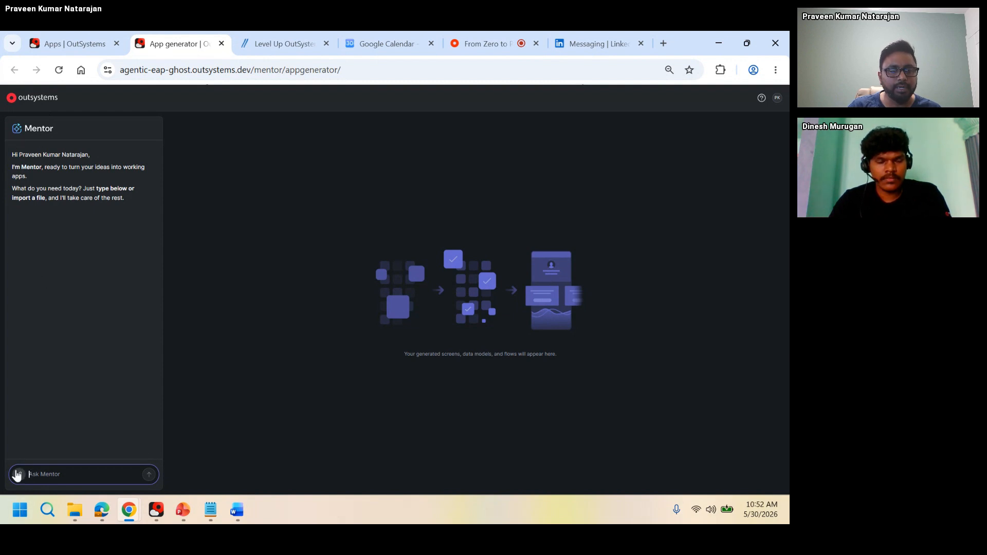
Attach the Mentor - App Gen Requirements document to the Mentor chat
click(17, 474)
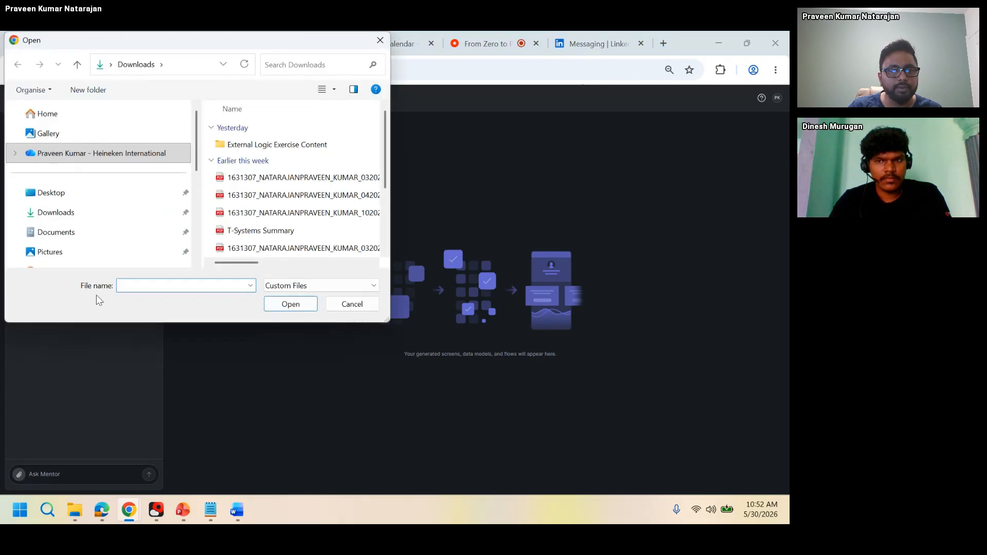
scroll(77, 234, down, 5)
click(49, 169)
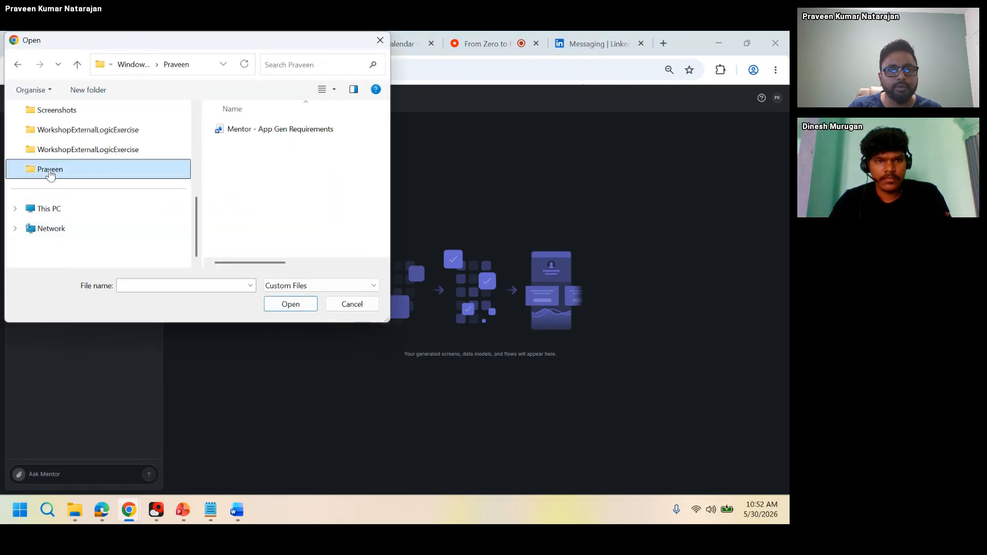
double_click(281, 129)
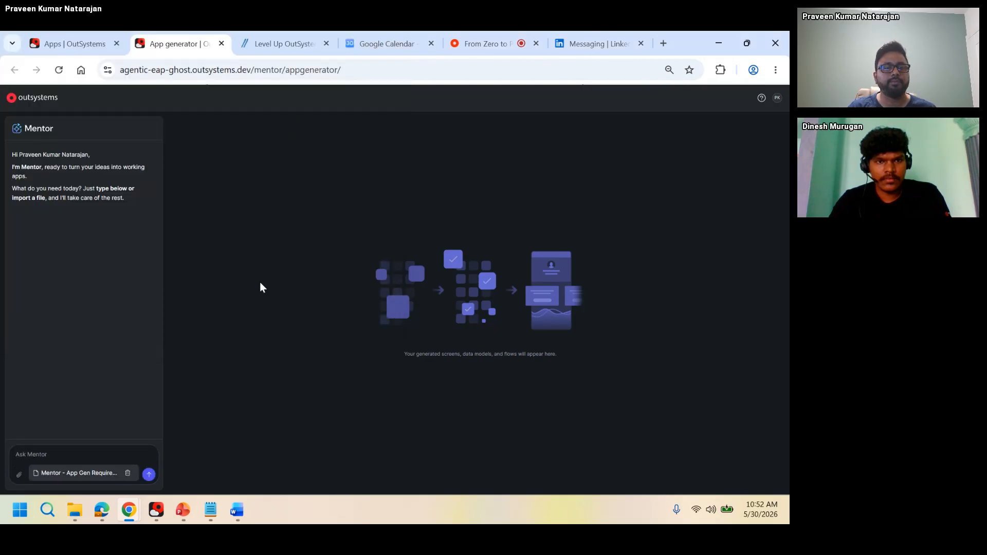
Send Mentor the prompt "Please use this requirement document to create a web application" with the attached file
click(60, 455)
text(Please use this )
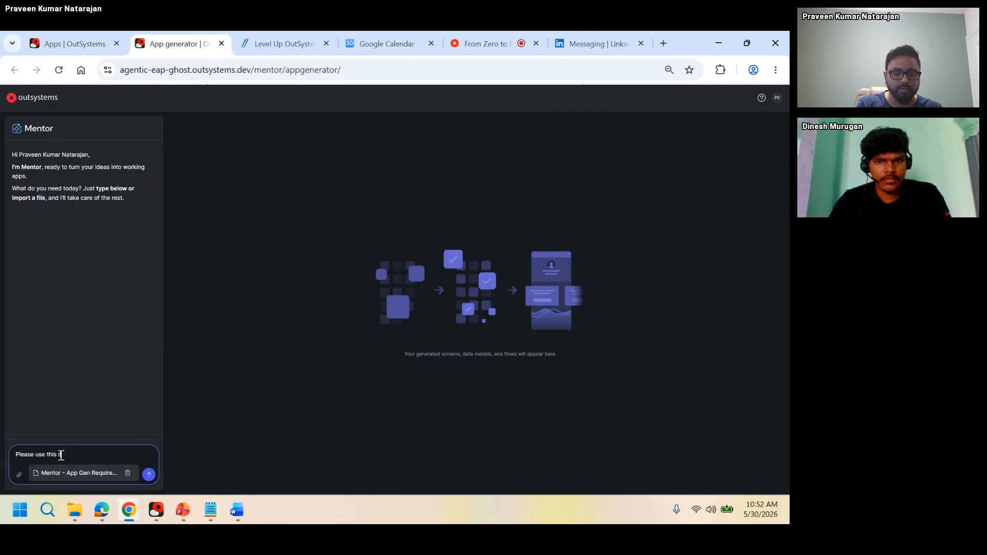
text(requiremen)
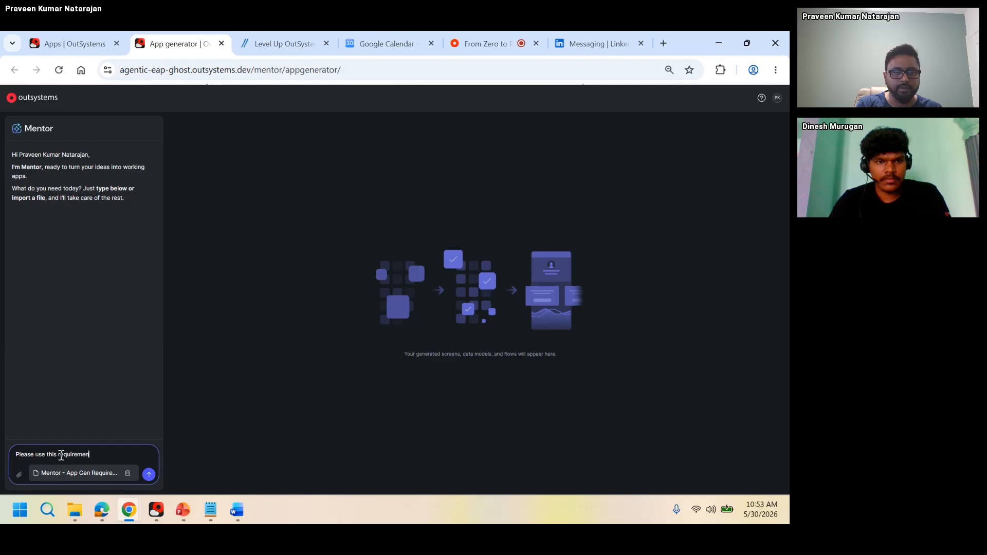
text(t document to create a web application)
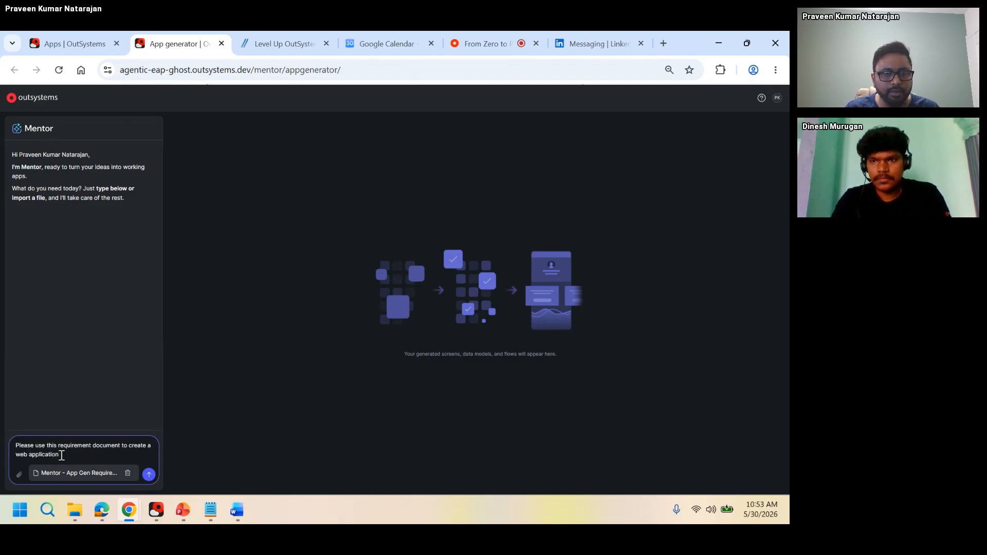
click(149, 474)
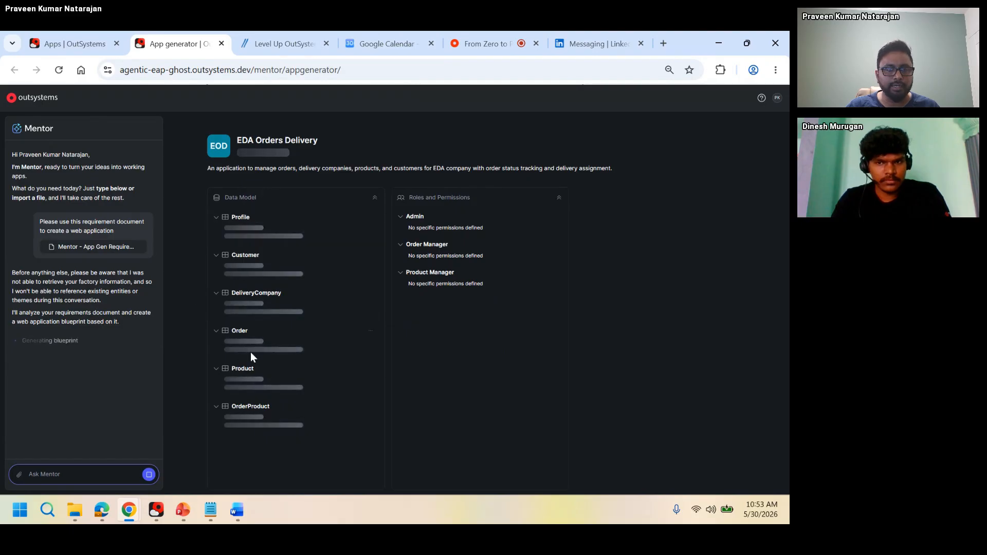
Switch to the PowerPoint presentation, start the slide show at the App Generation slide and duplicate the slide show across displays
mouse_move(181, 510)
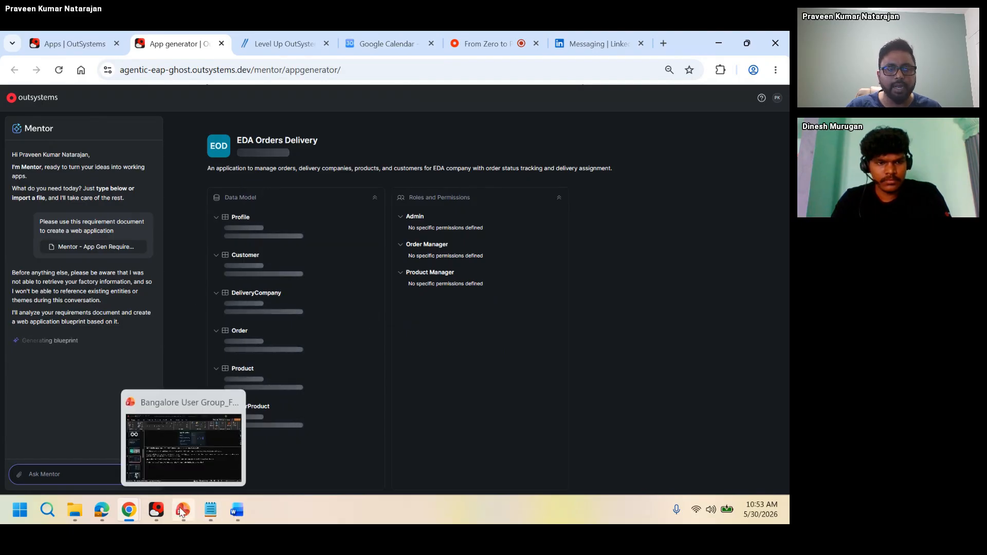
click(190, 463)
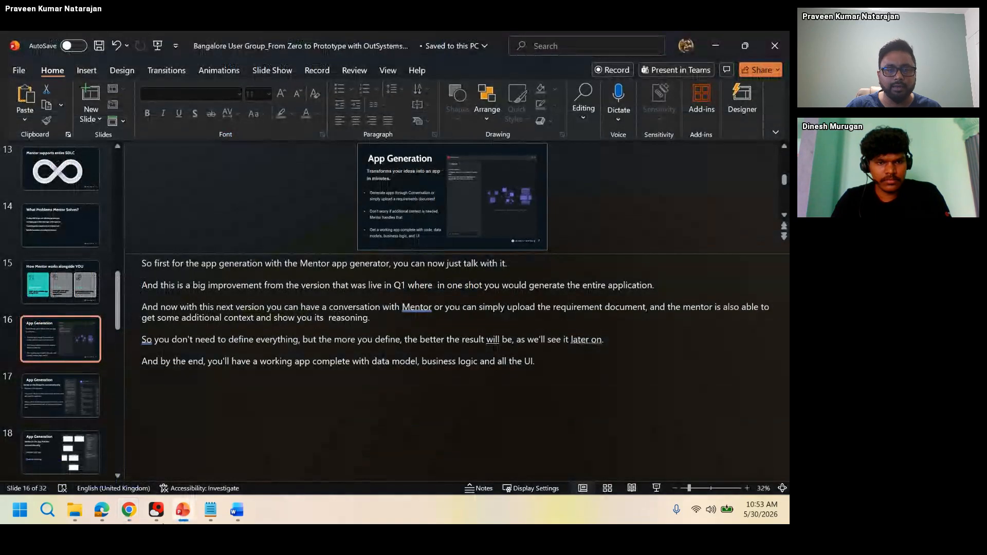
click(183, 515)
click(183, 514)
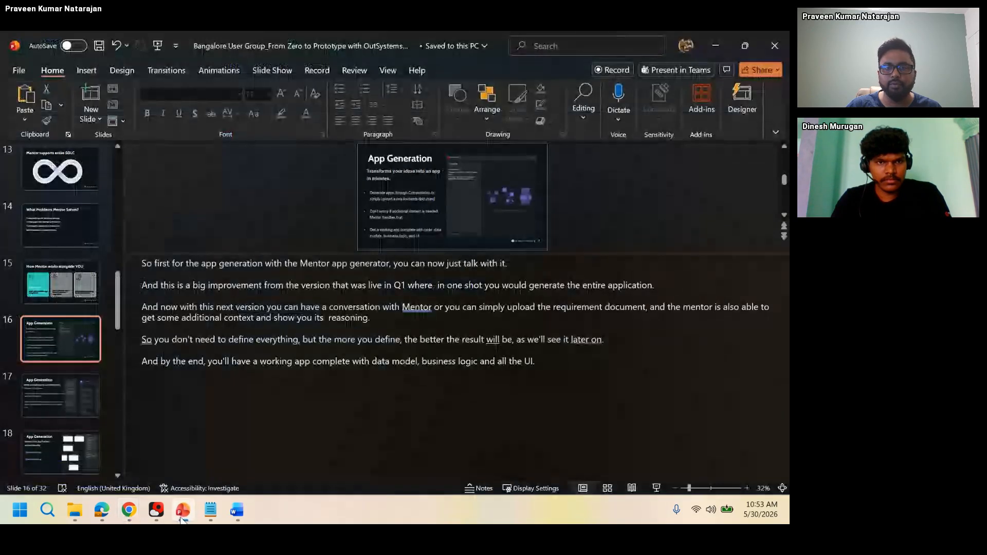
click(658, 488)
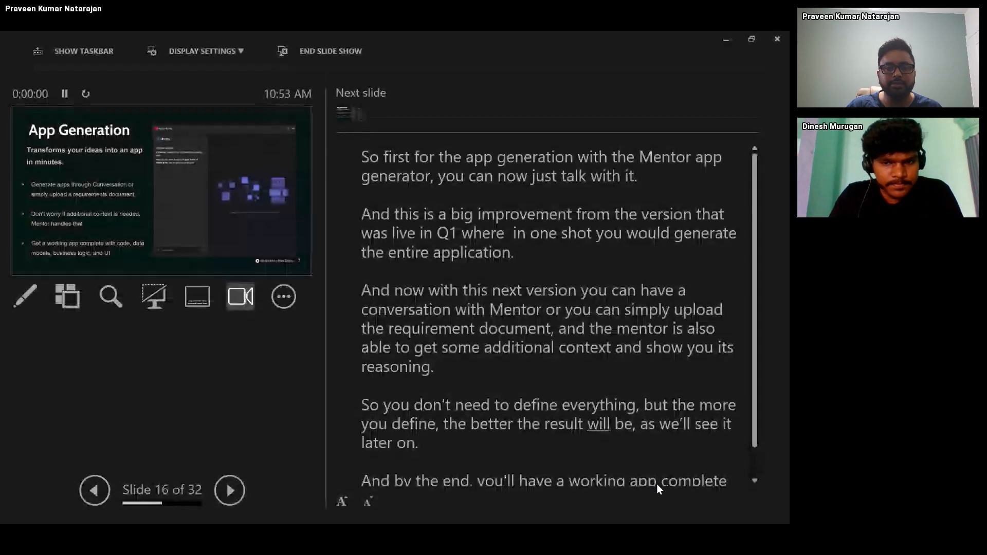
click(229, 53)
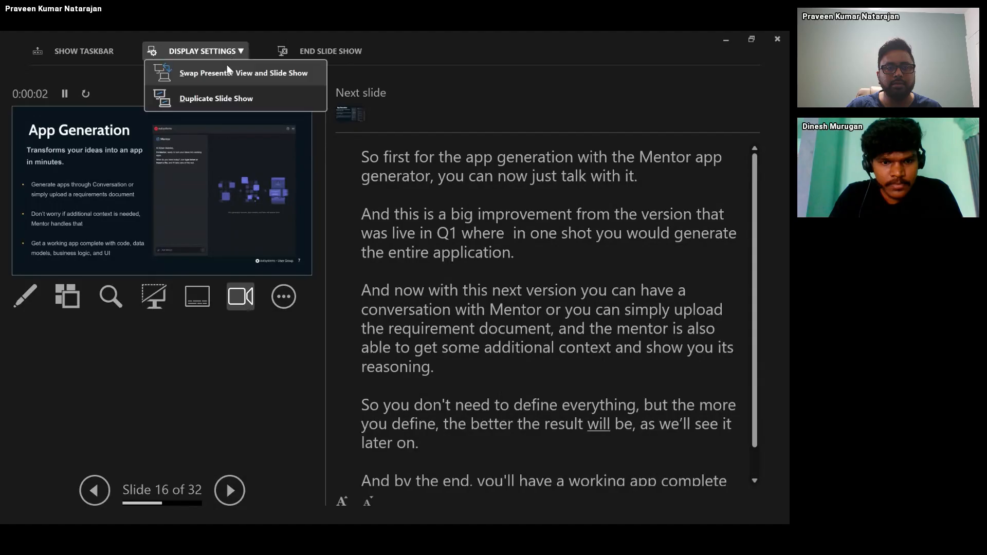
click(224, 98)
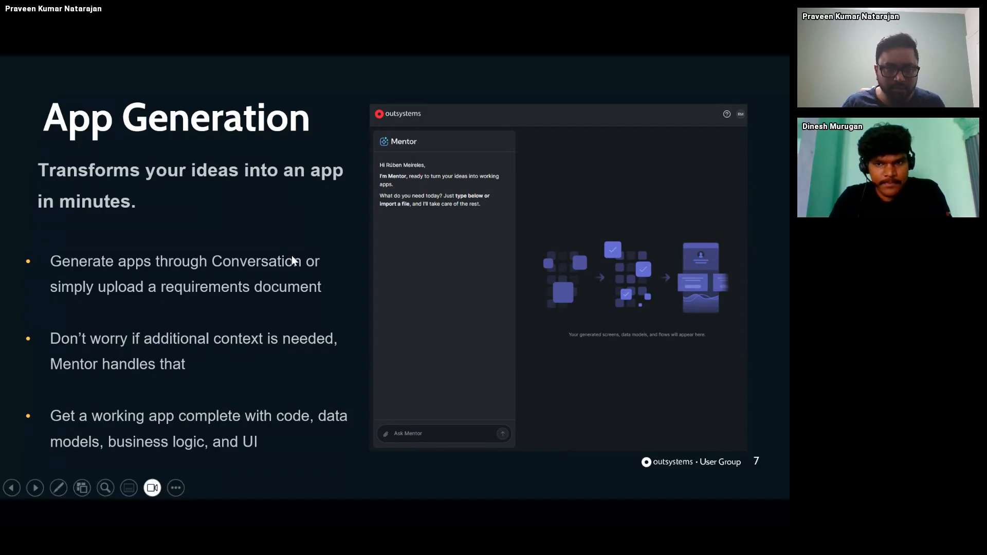
Switch from the slide show back to the Chrome window with the Mentor App generator
key(super)
click(498, 452)
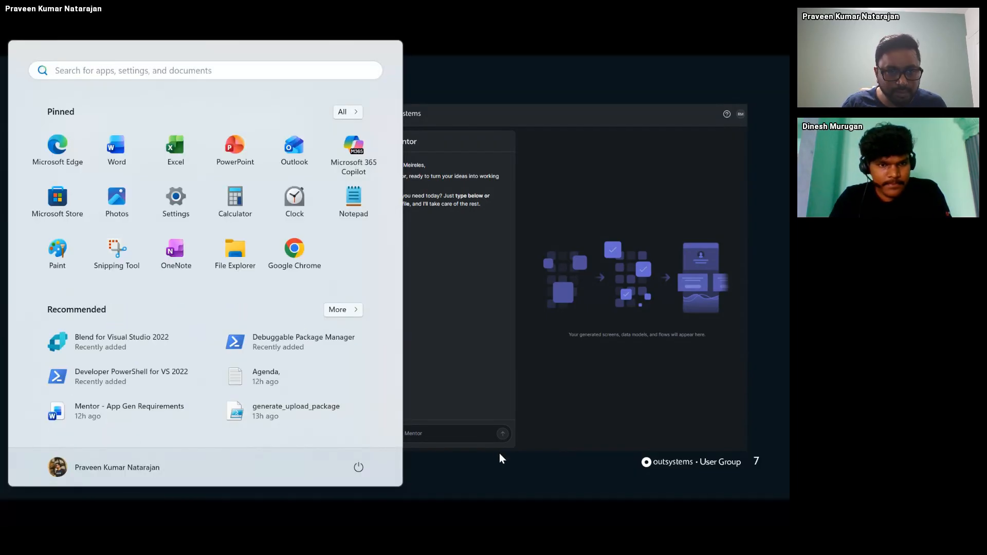
key(alt+Tab)
key(alt+Tab)
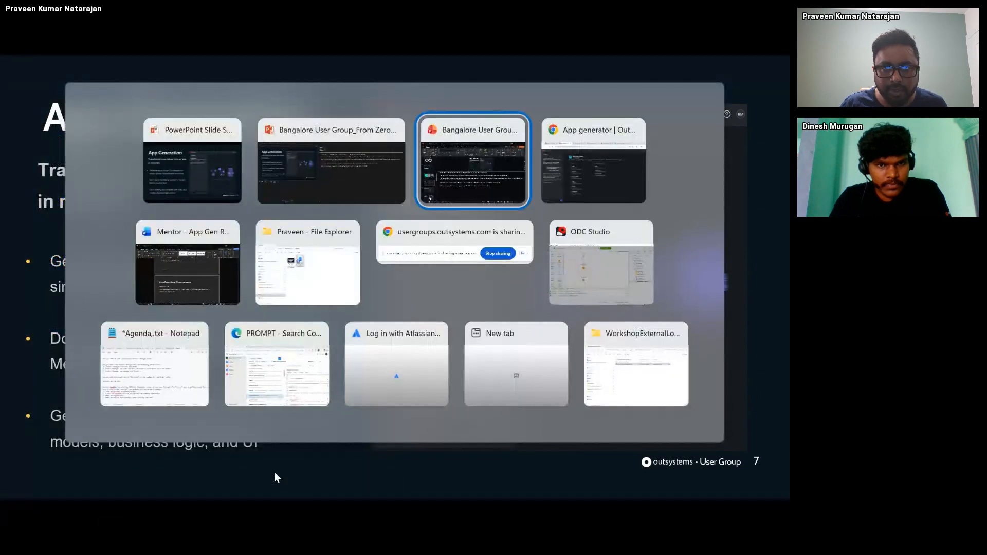
key(alt+Tab)
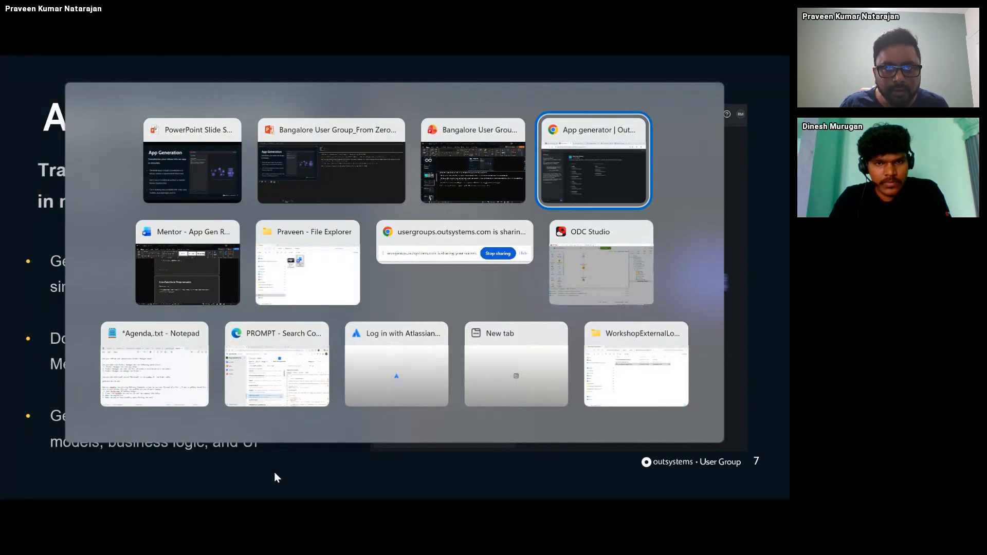
key(alt+Tab)
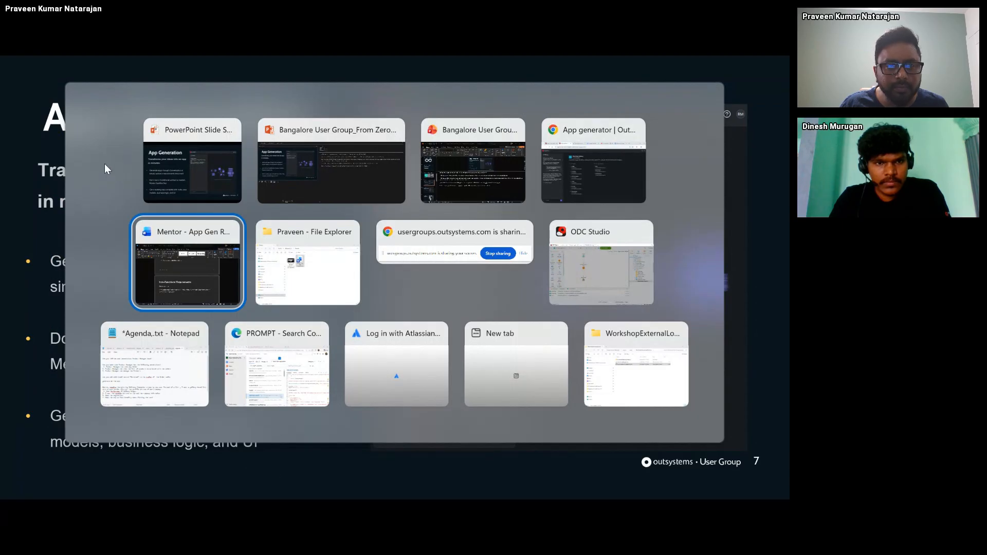
key(alt+Tab)
key(alt+Tab)
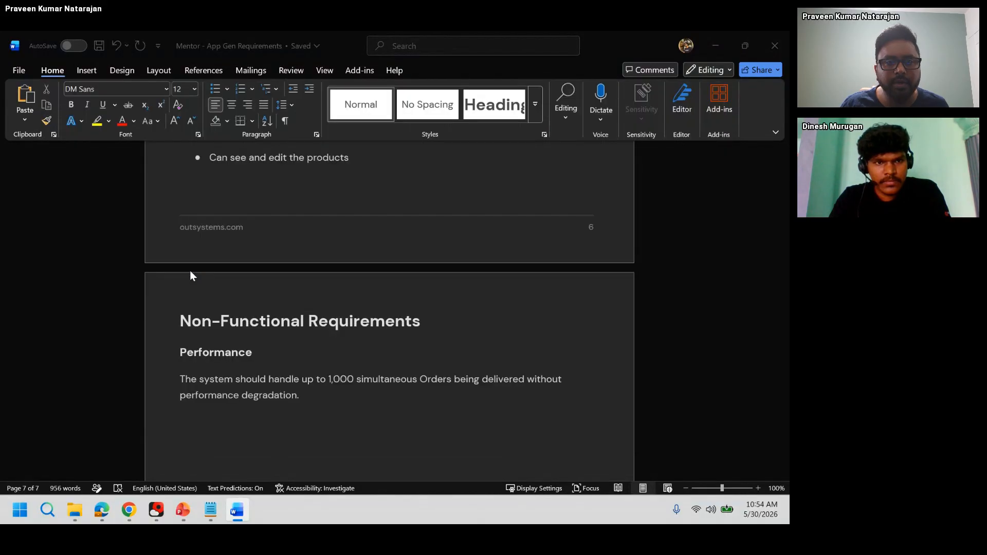
key(alt+Tab)
key(alt+Tab)
key(alt+Tab)
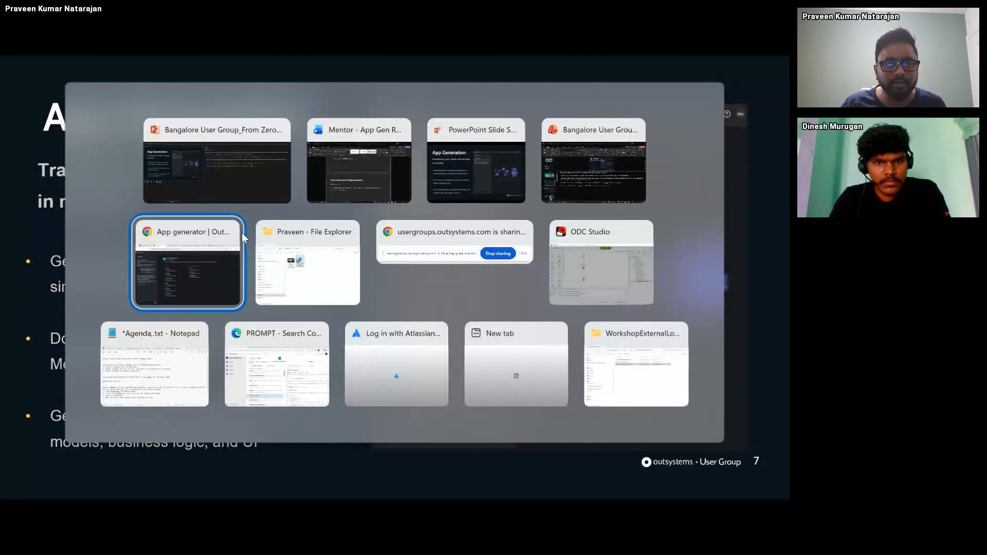
click(242, 232)
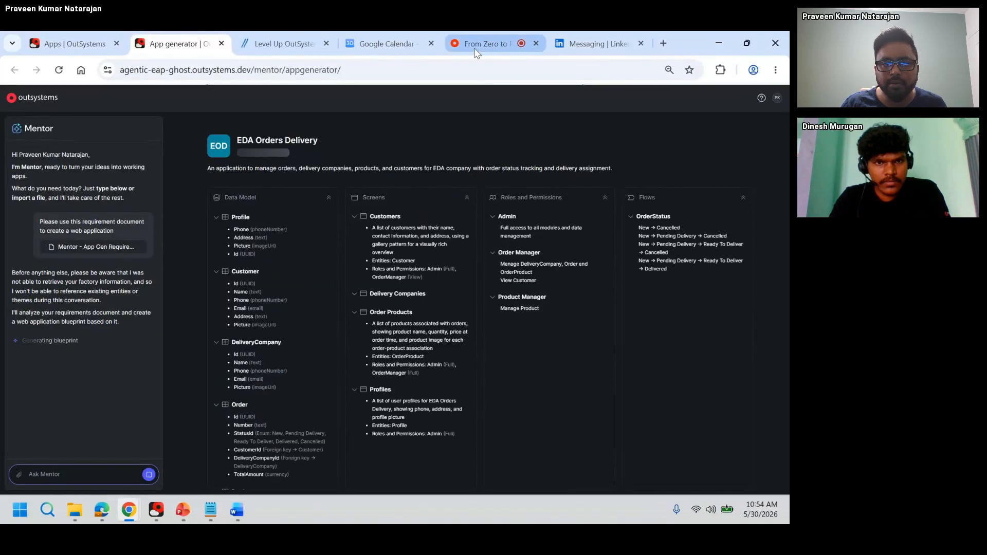
Read the attendees' questions in the virtual session's Q&A, and return to the Mentor App generator chat
click(474, 47)
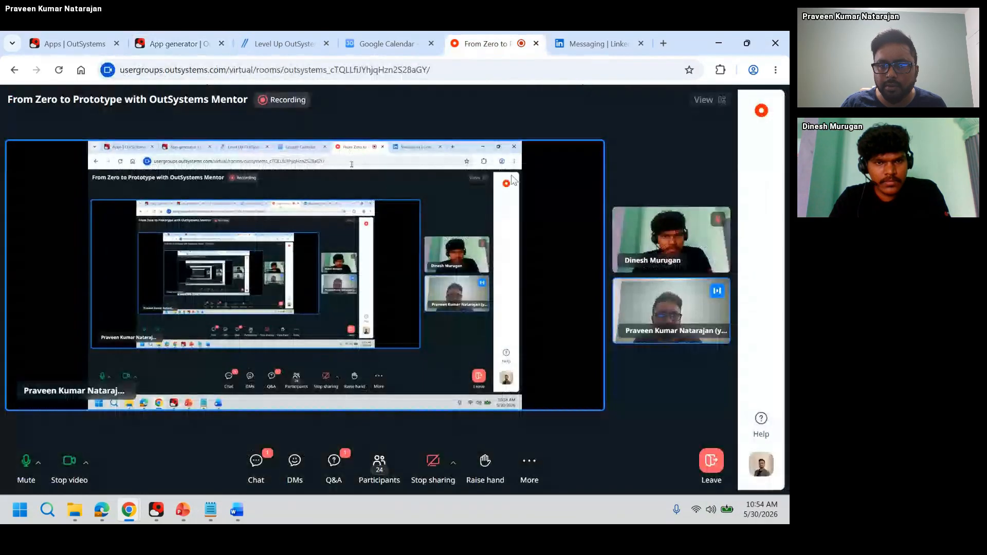
click(333, 463)
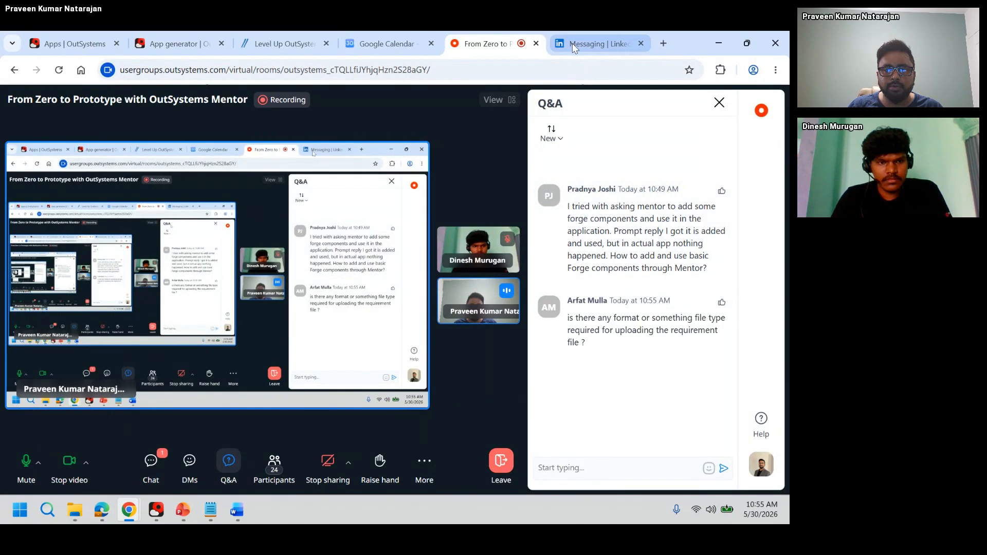
click(185, 34)
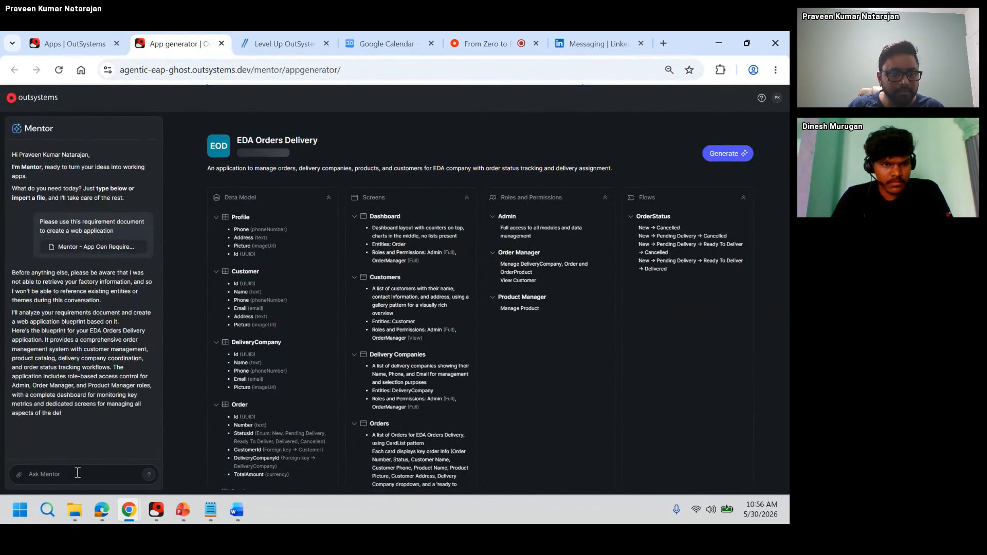
click(140, 480)
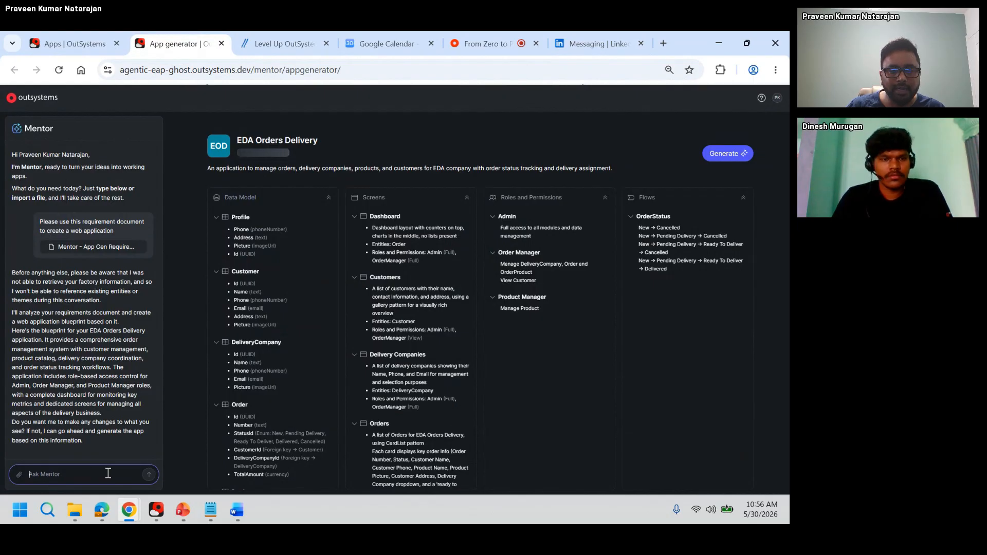
Switch to the running PowerPoint slide show and turn on the laser pointer on the App Generation slide
mouse_move(238, 514)
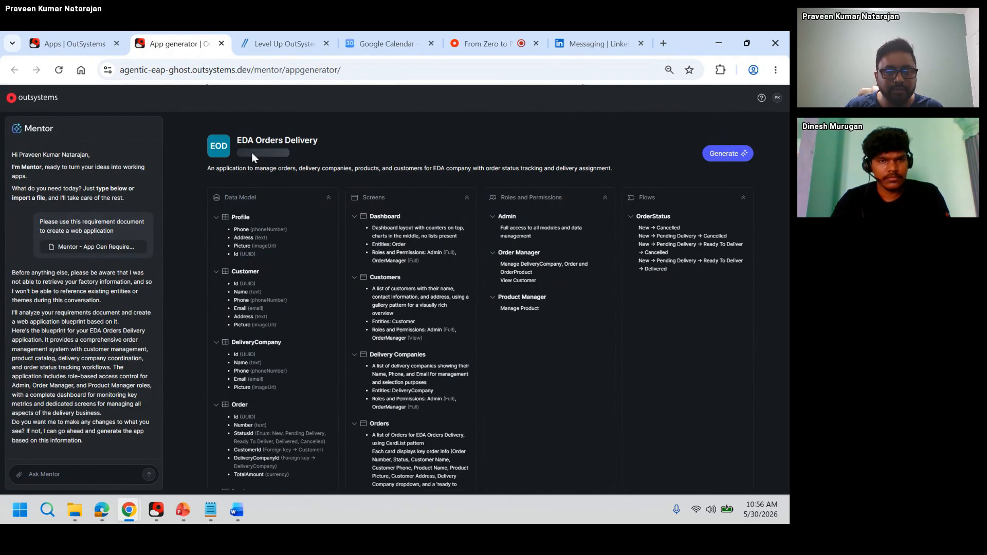
mouse_move(177, 516)
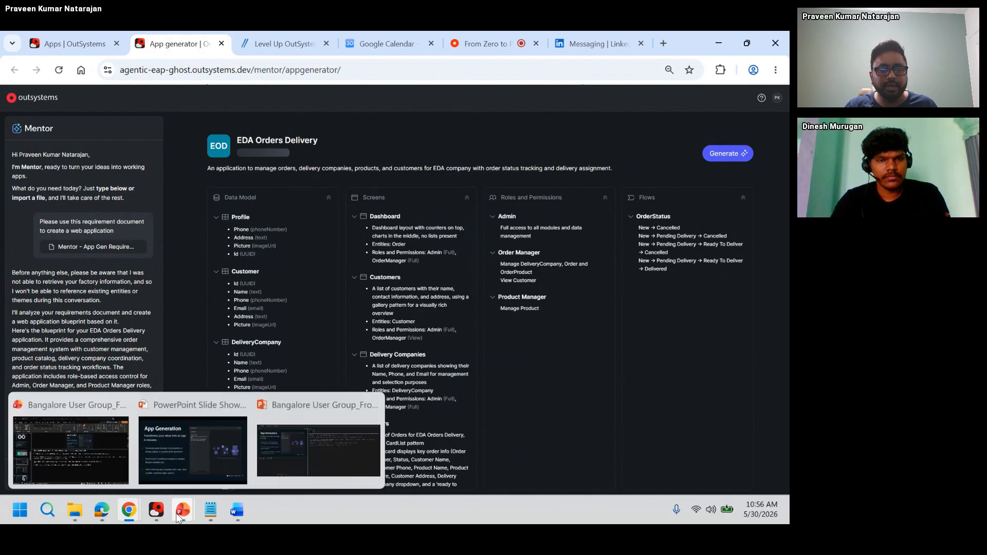
mouse_move(271, 447)
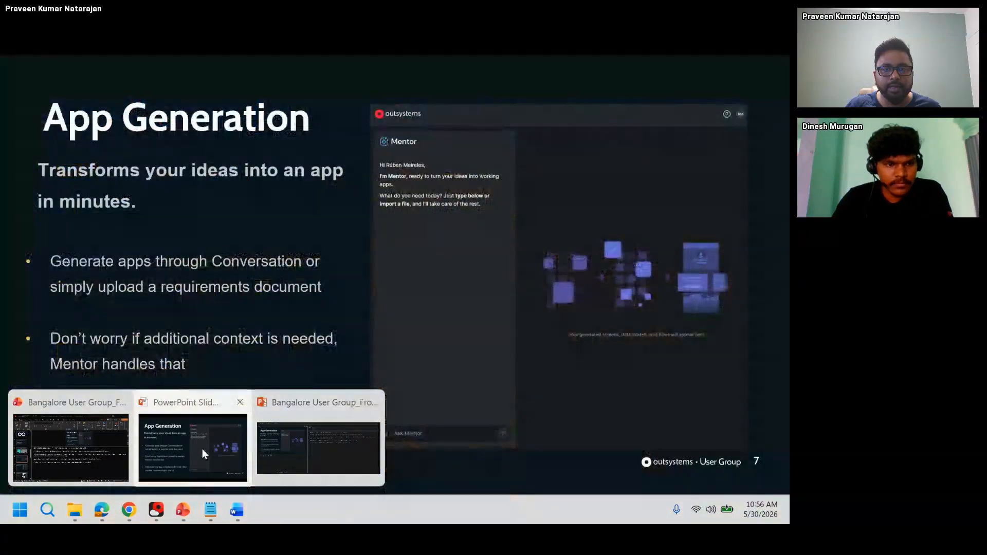
click(202, 449)
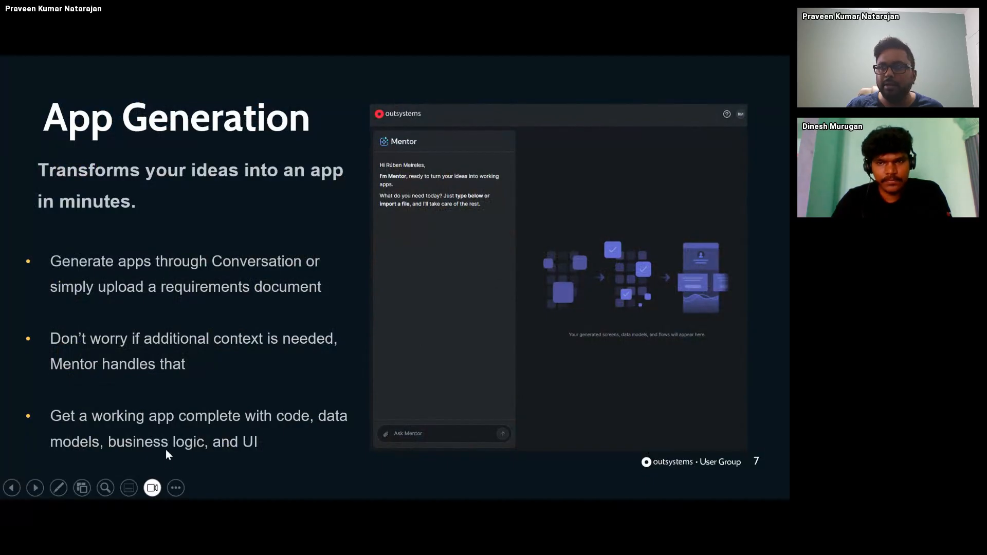
click(63, 483)
click(55, 422)
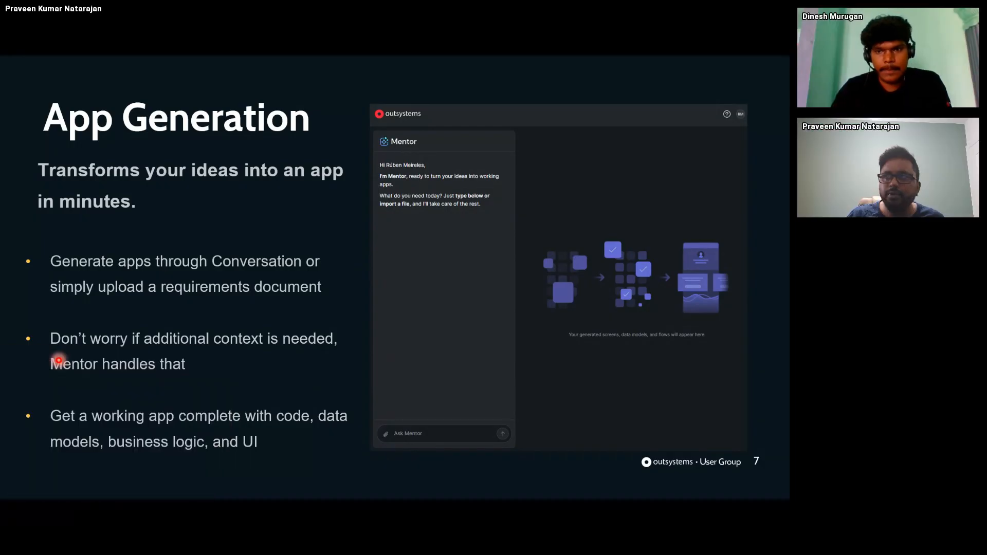
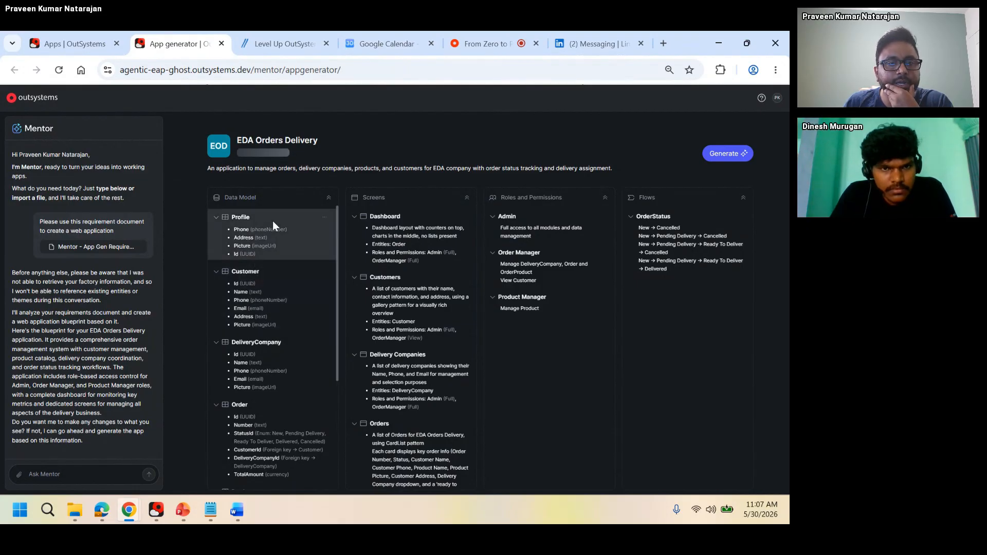
Review the blueprint's data model entities from Profile to User and its screens from Dashboard to Profiles
drag(270, 220, 233, 221)
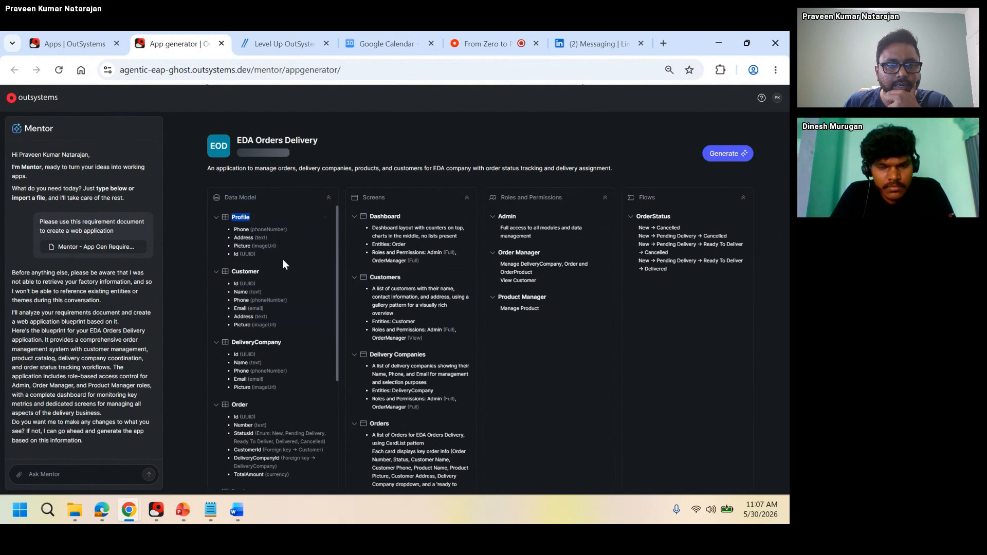
scroll(271, 320, down, 3)
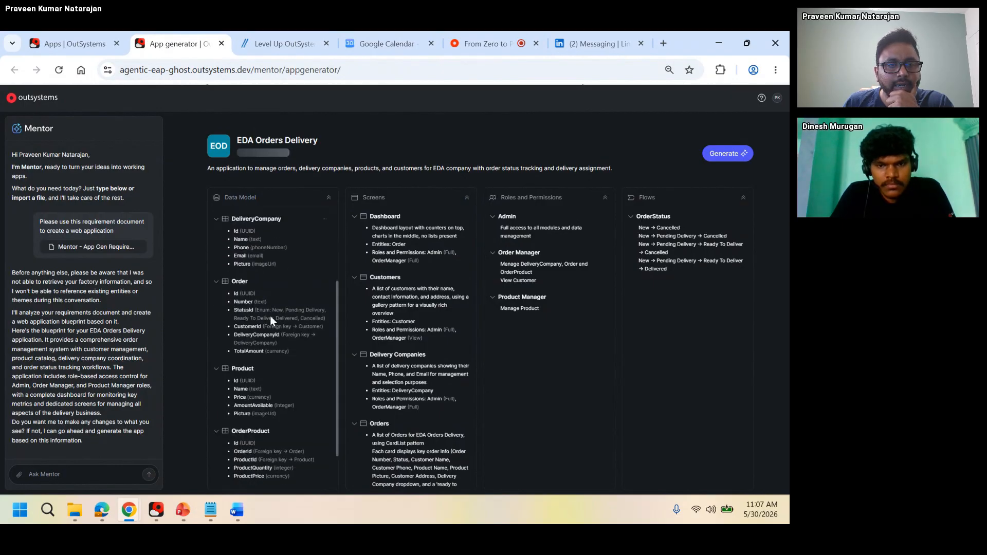
drag(292, 220, 251, 223)
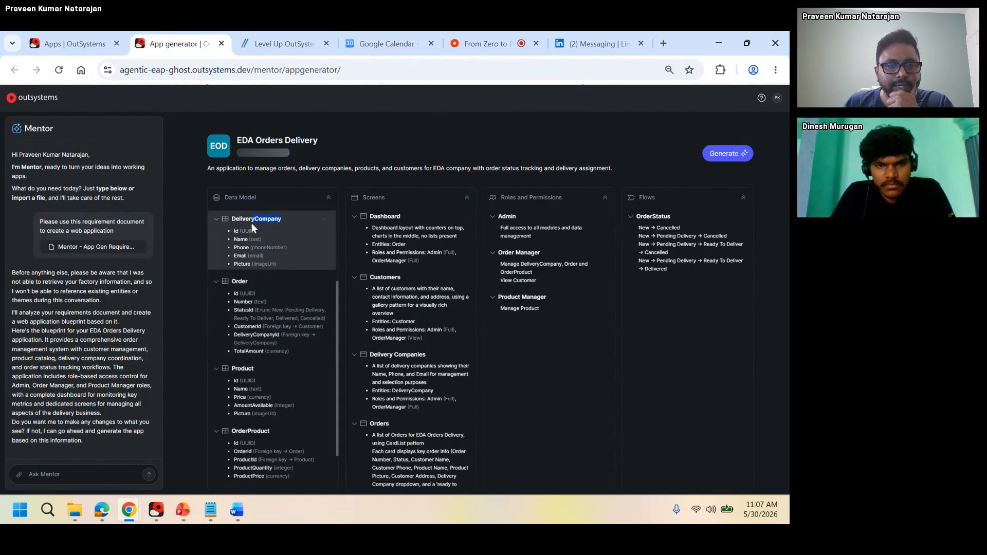
drag(238, 369, 257, 372)
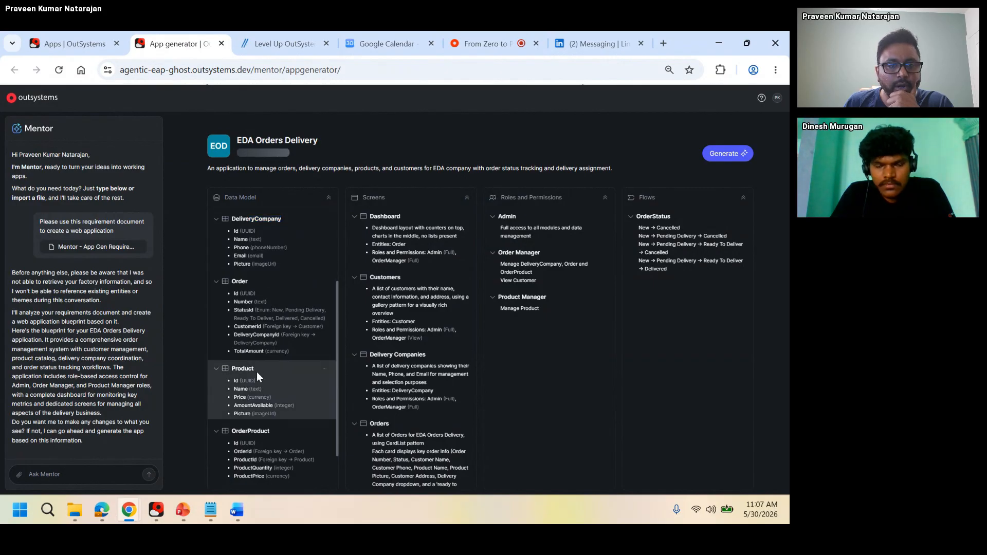
scroll(275, 444, down, 1)
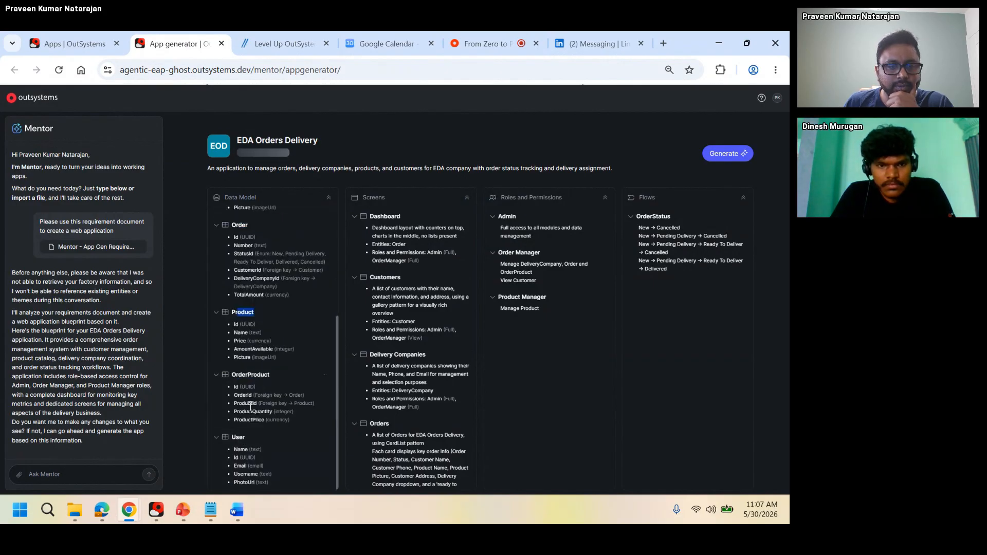
scroll(244, 394, up, 3)
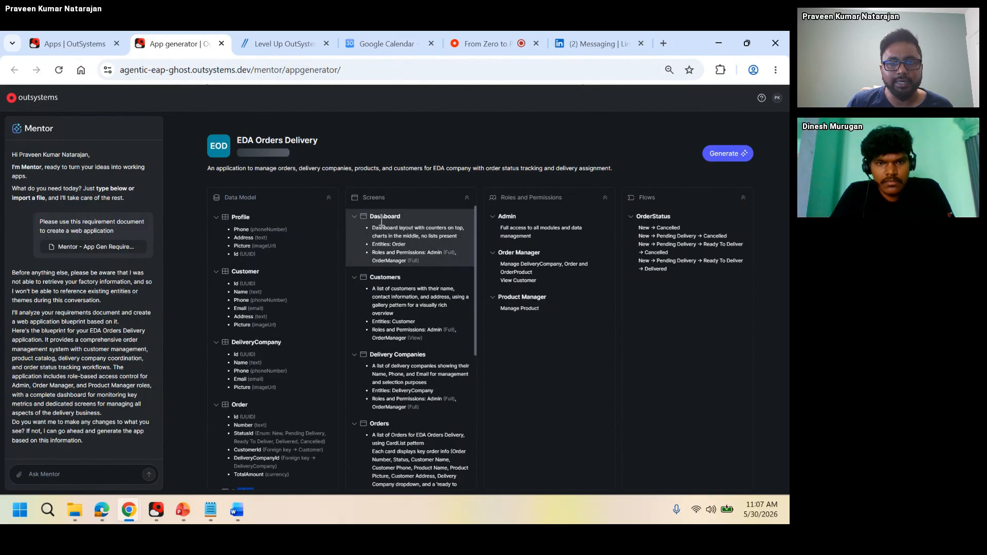
scroll(401, 349, down, 4)
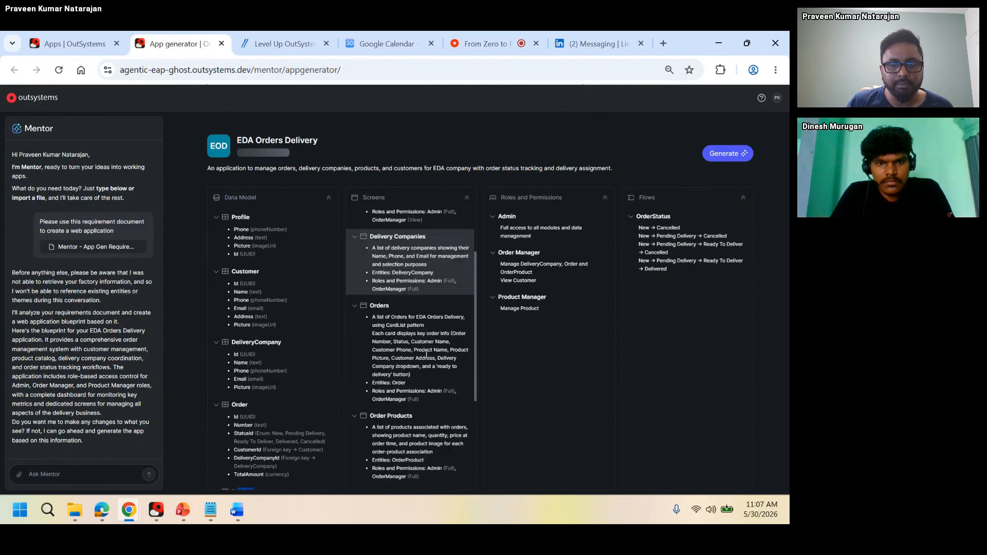
scroll(366, 234, up, 1)
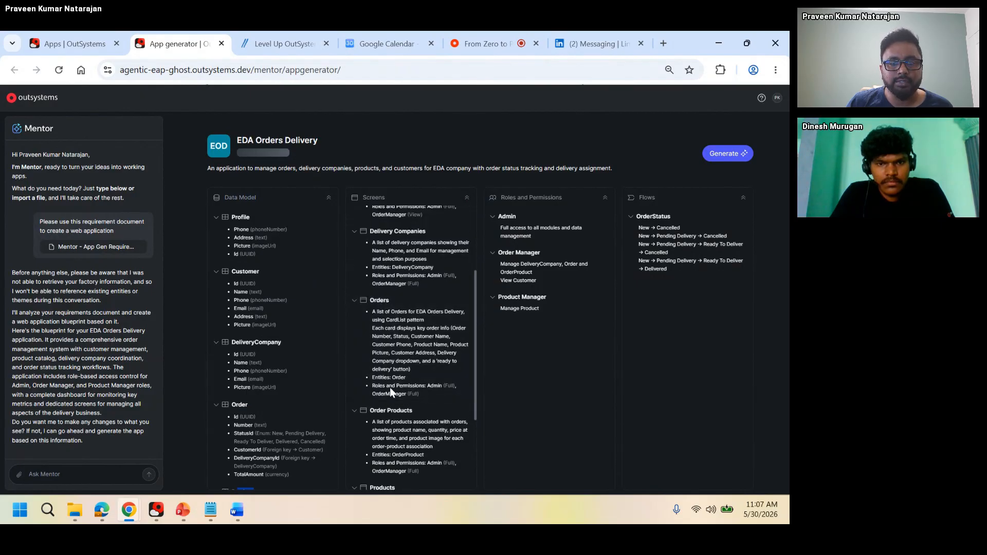
scroll(383, 378, down, 1)
scroll(378, 367, up, 3)
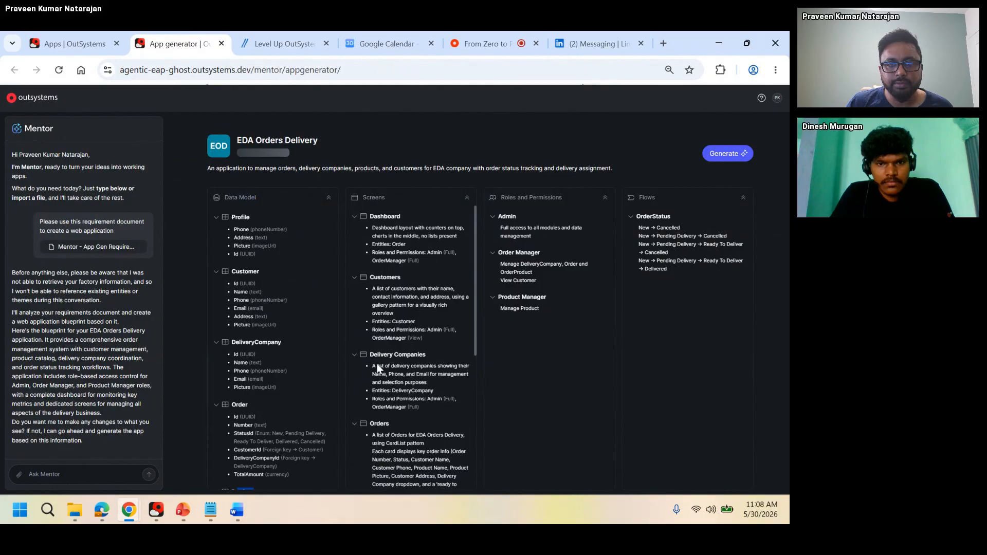
scroll(378, 366, down, 4)
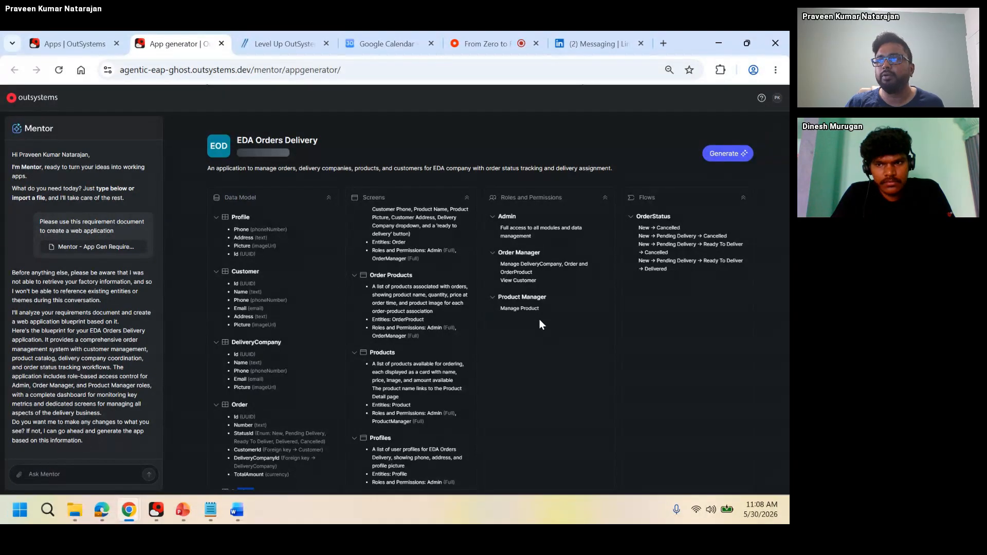
Ask Mentor what permissions the Product Manager has, and compare the reply with that role's permissions in the blueprint
key(alt+Tab)
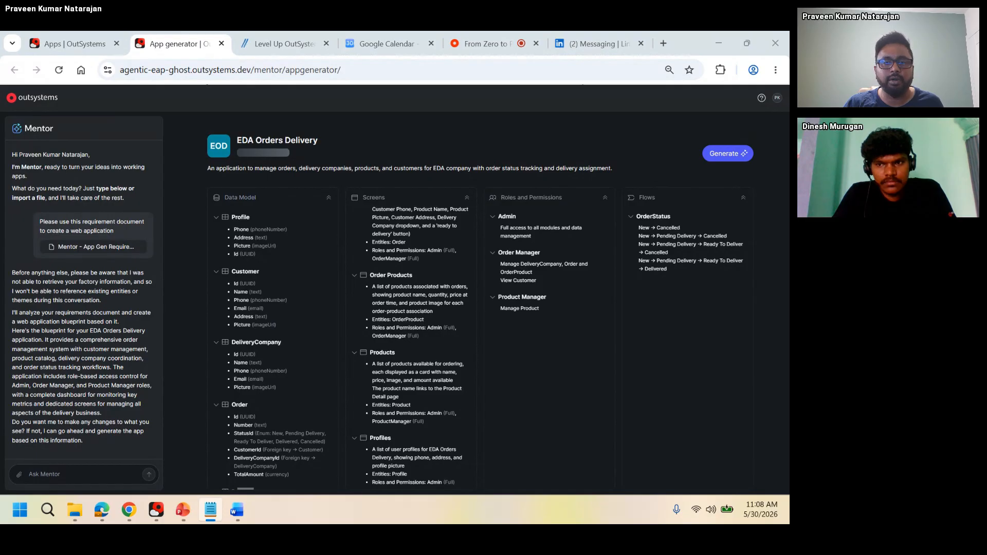
click(51, 473)
text(Can you tell me what permissions Product Manager have?)
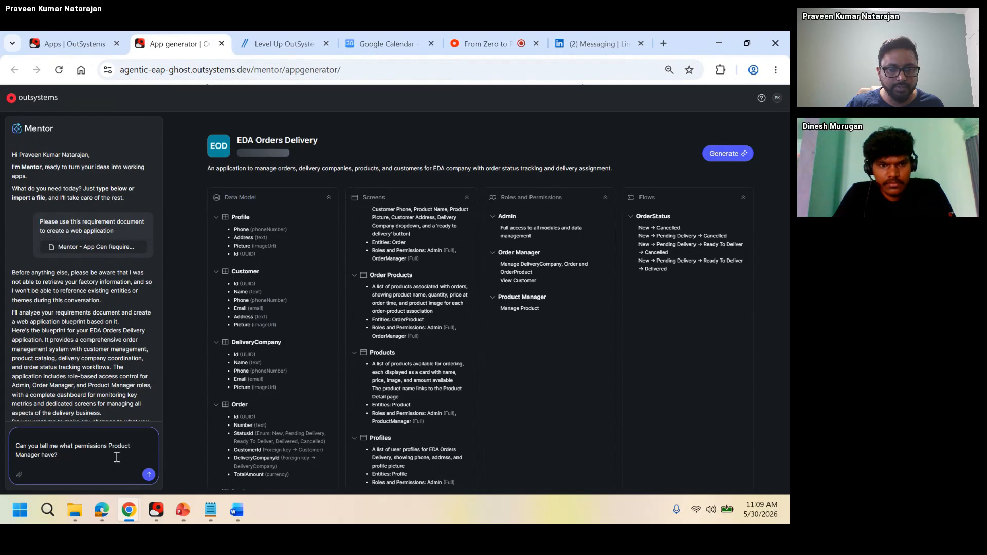
click(149, 474)
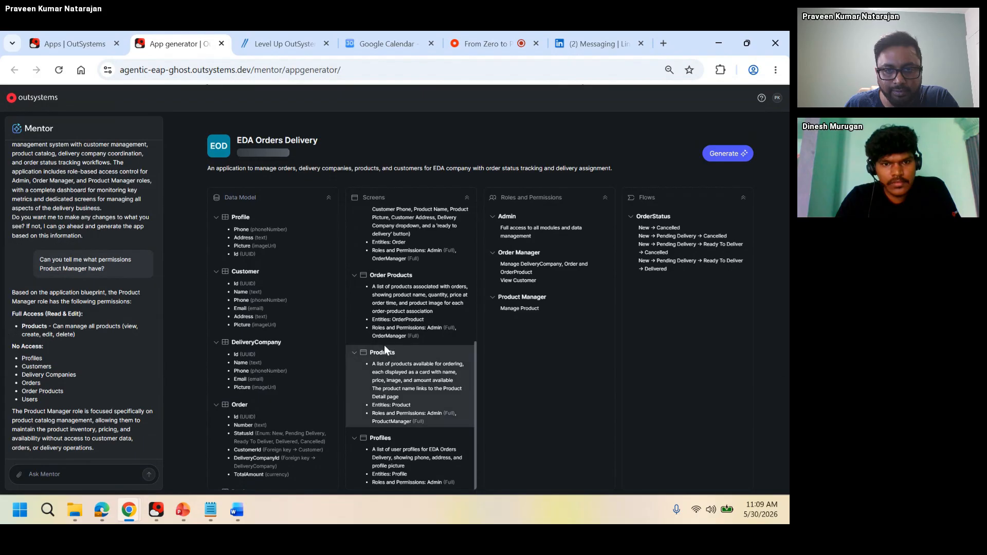
drag(542, 308, 503, 310)
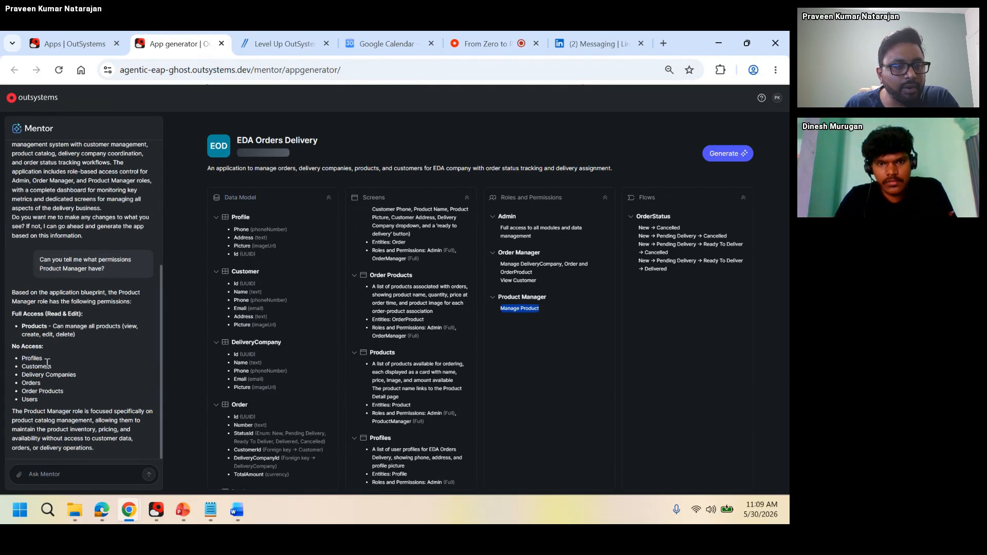
drag(19, 360, 55, 375)
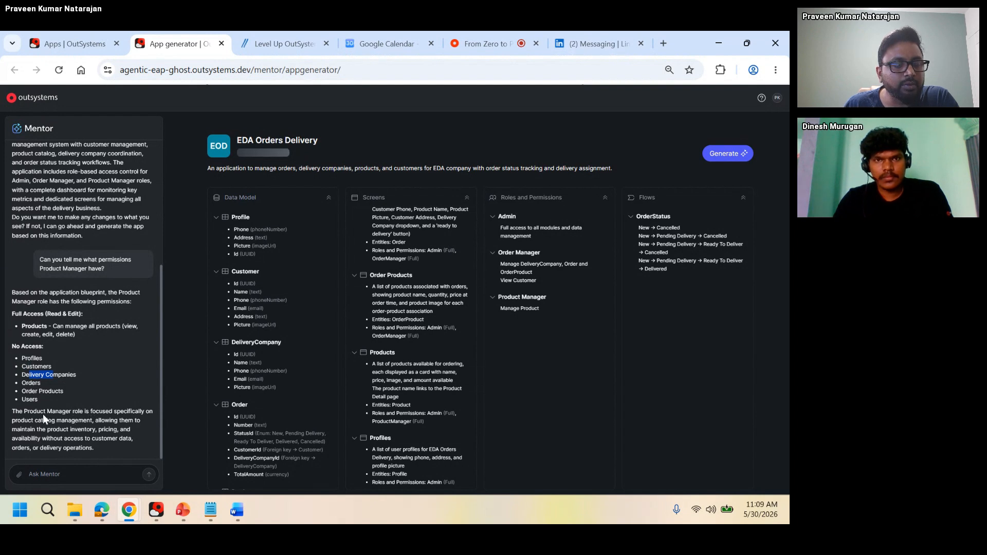
drag(36, 412, 94, 422)
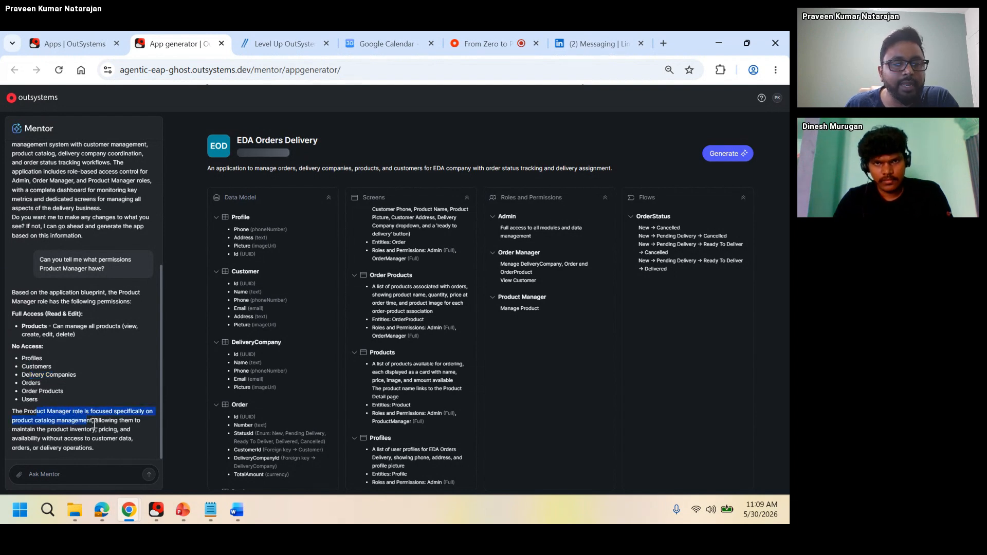
click(92, 424)
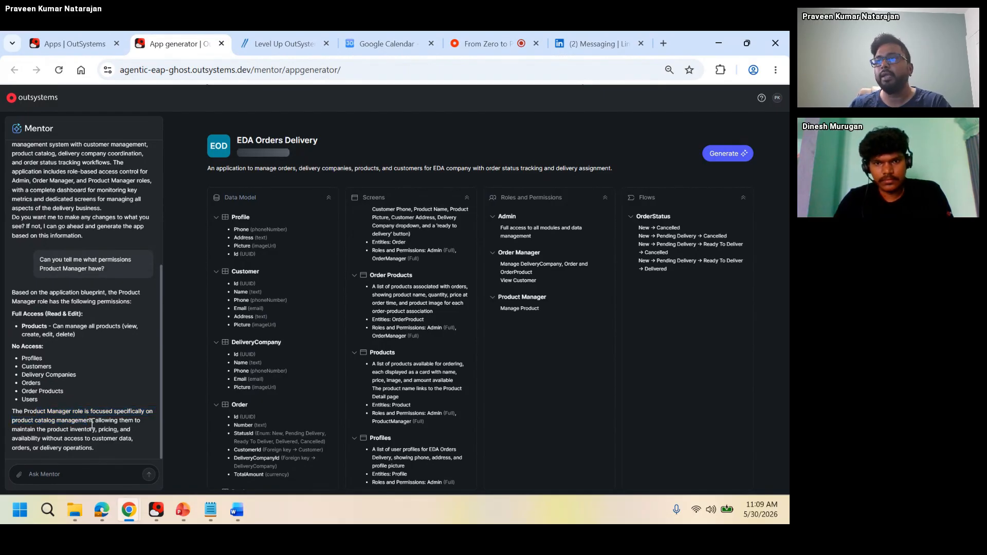
Request that Mentor let the Product Manager view any Order, view the list of products associated with the orders, and manage the Products
key(alt+Tab)
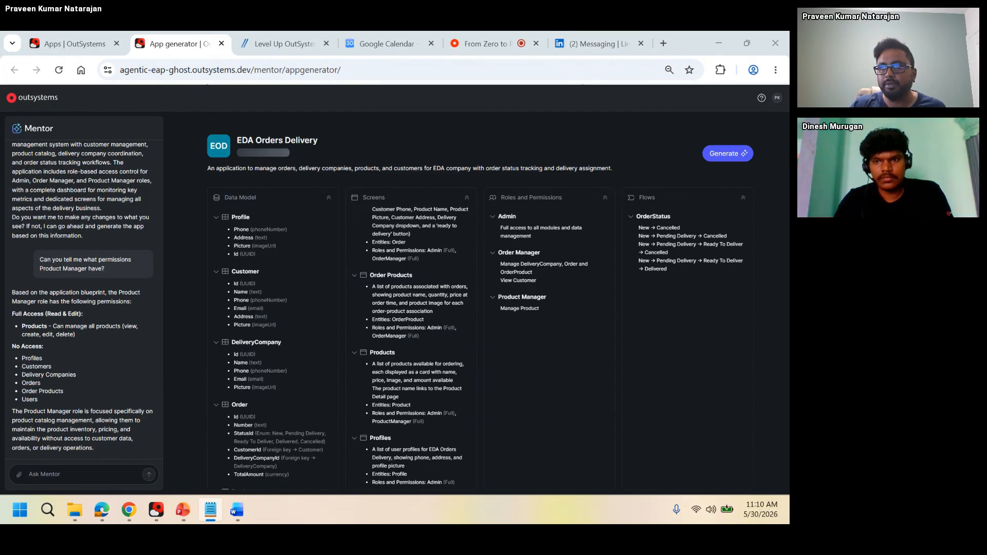
click(51, 474)
text(Can you make sure Product Manager has the following permissions?  1. Product Manager can view any Order 2. Product Manager can view the list of products associated with the orders 3. Product Manager can manage the Products)
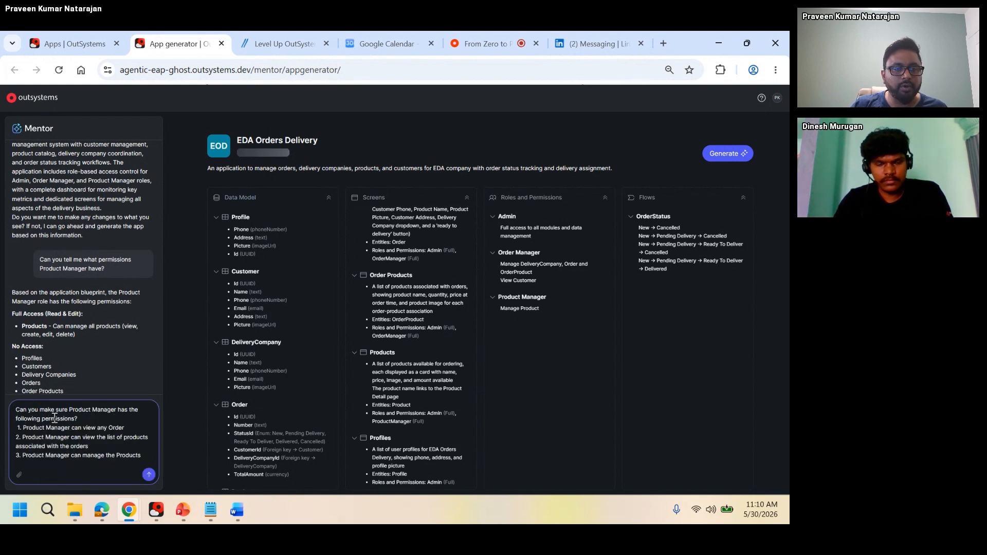
drag(23, 428, 136, 427)
click(135, 427)
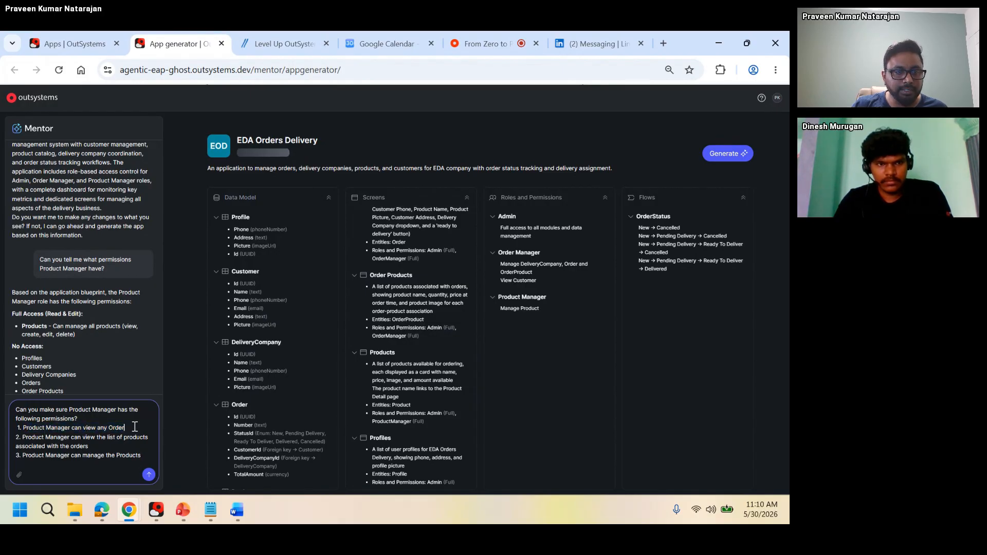
drag(50, 437, 96, 437)
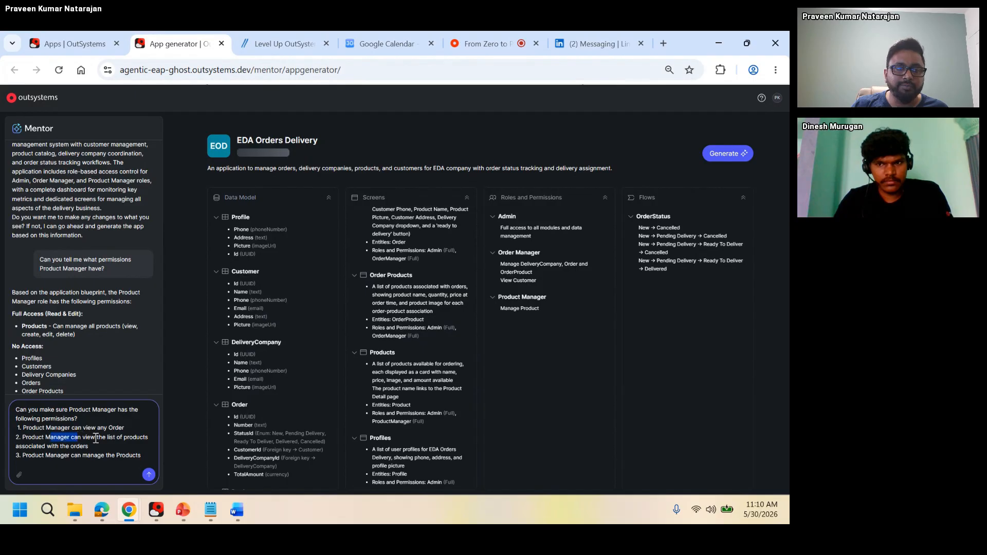
double_click(79, 446)
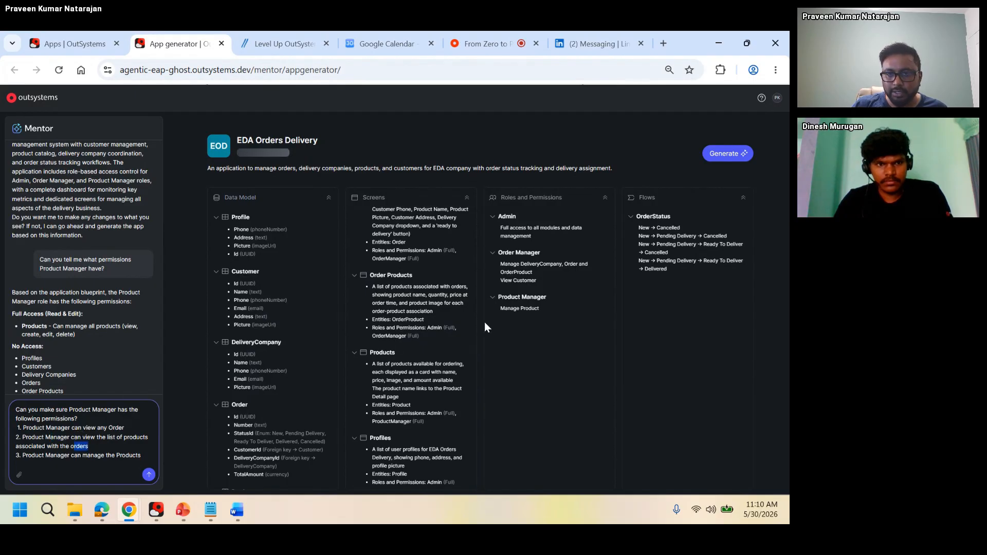
drag(82, 456, 119, 454)
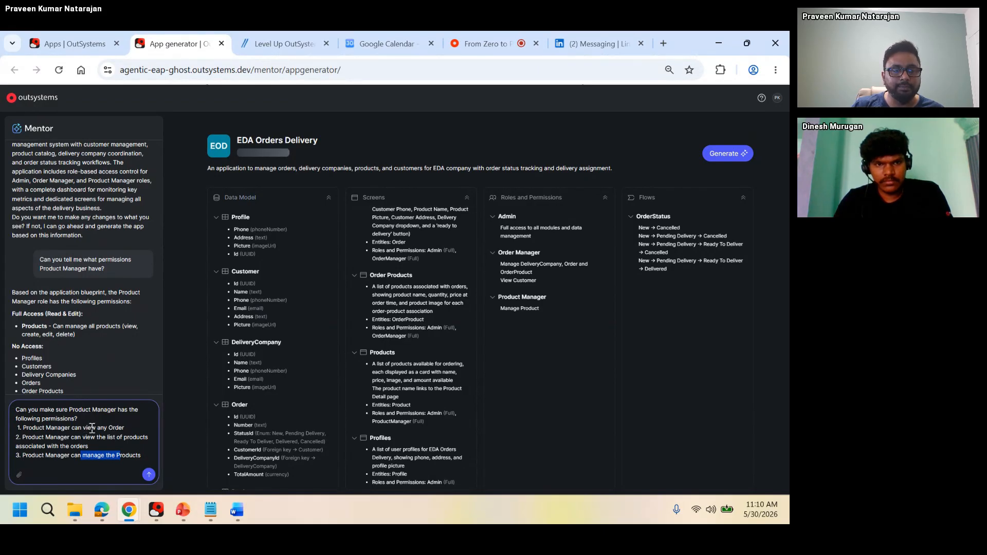
drag(123, 428, 84, 429)
drag(81, 431, 70, 430)
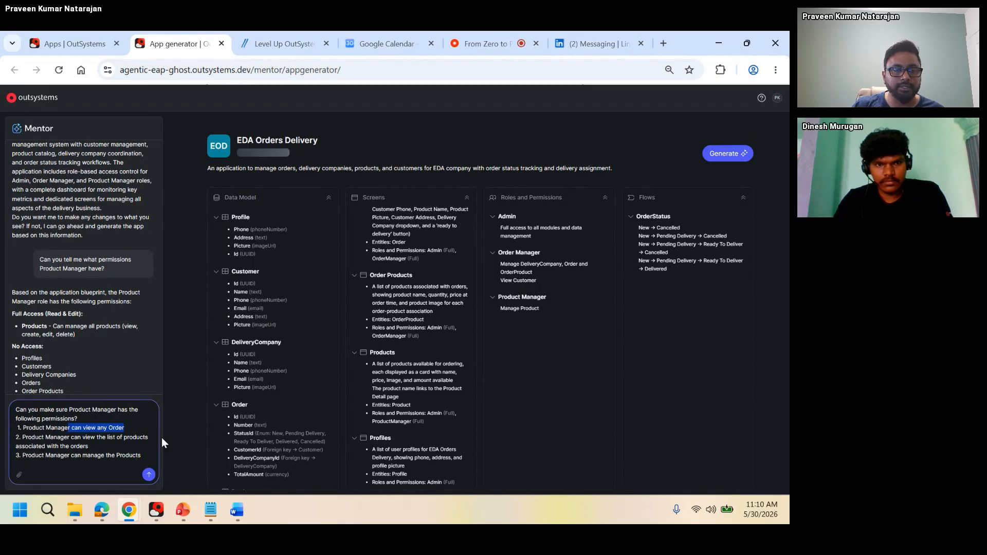
click(149, 474)
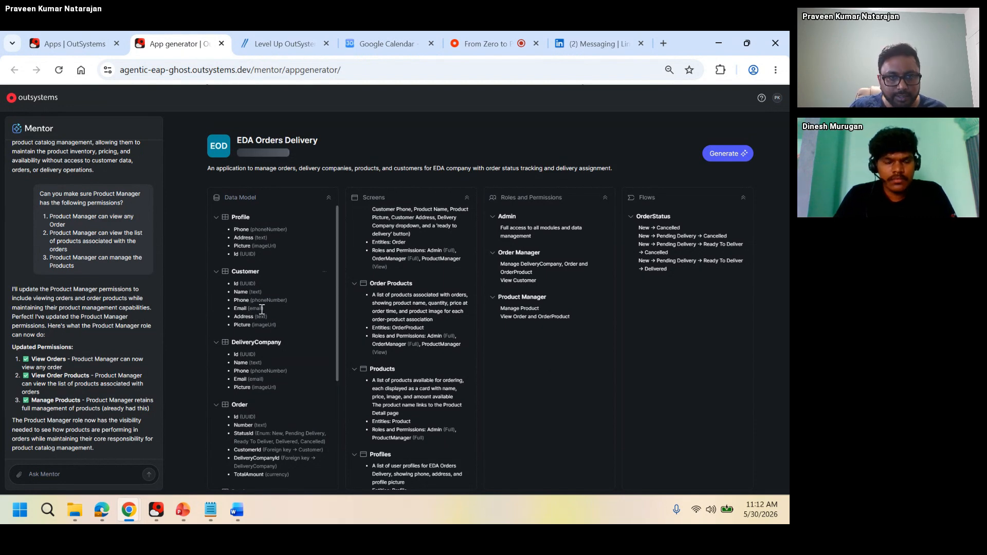
Check the Order entity's StatusId options in the data model, and ask Mentor to add "Returned" to the Order table's status
scroll(272, 329, down, 4)
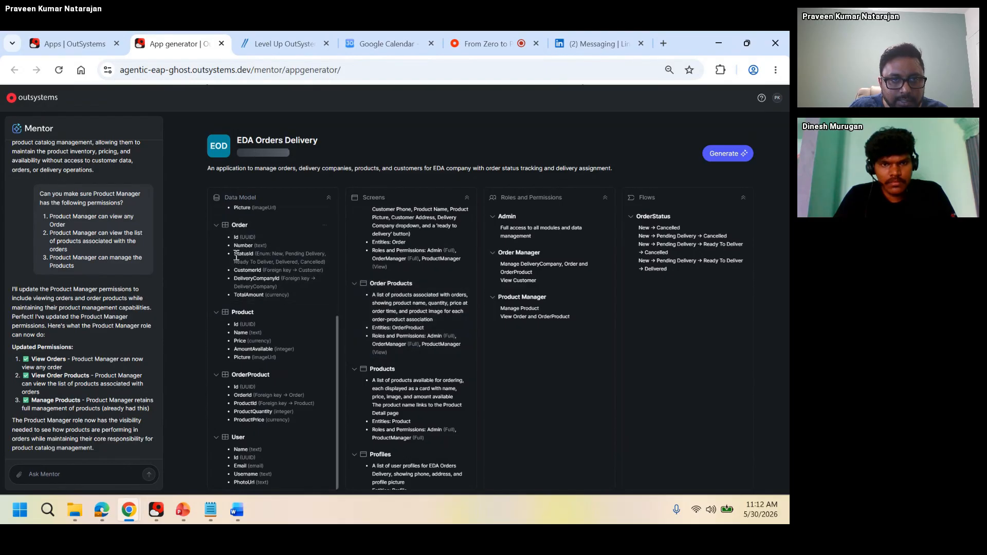
drag(235, 254, 257, 255)
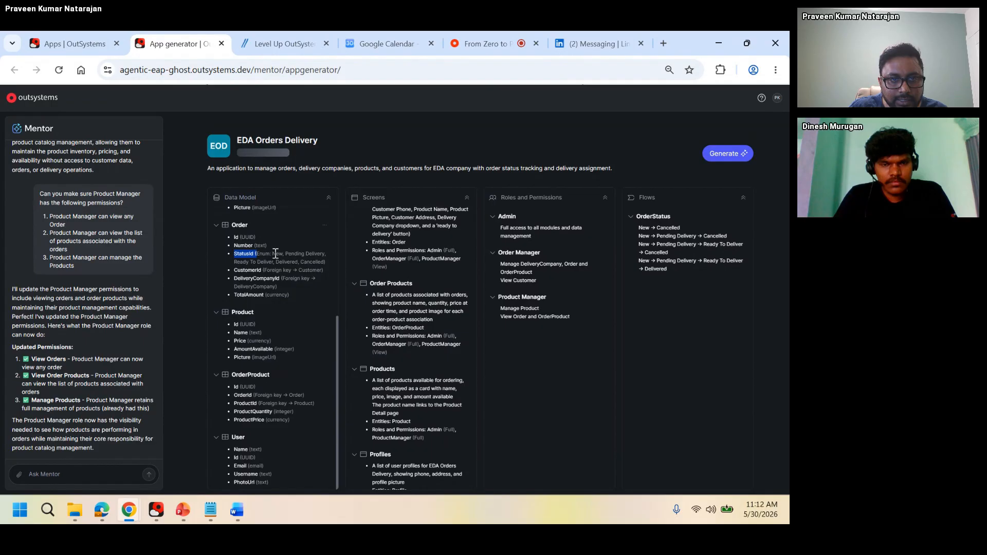
click(276, 254)
drag(272, 254, 292, 255)
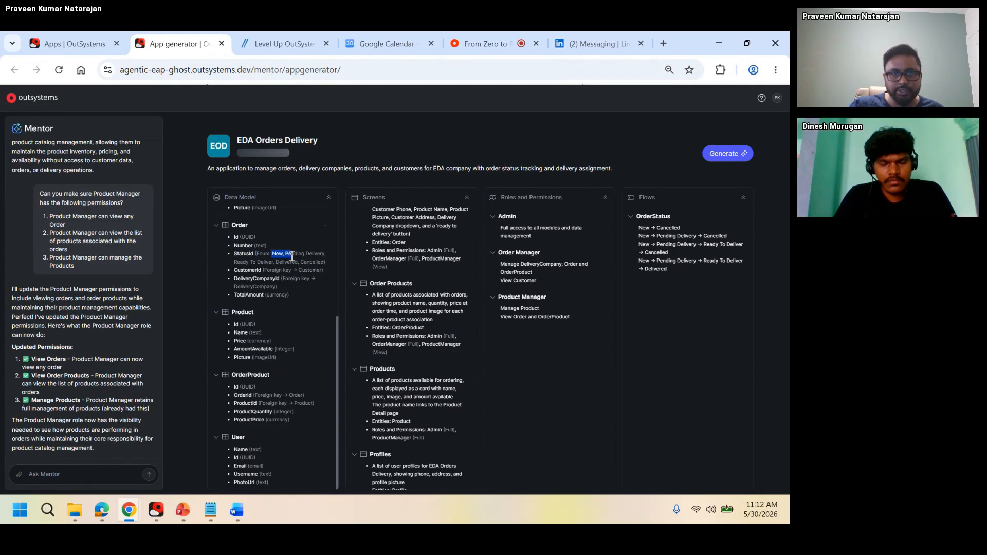
click(287, 255)
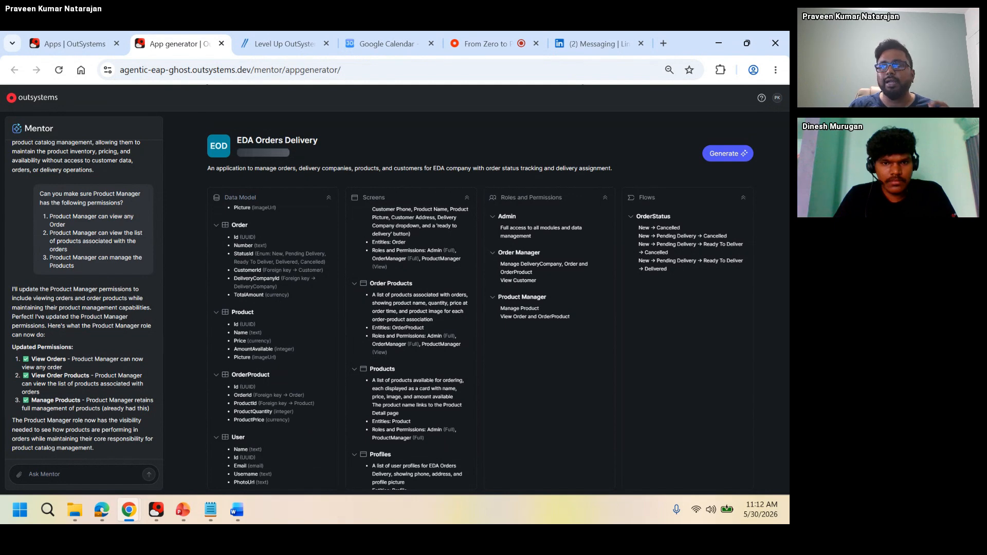
key(alt+Tab)
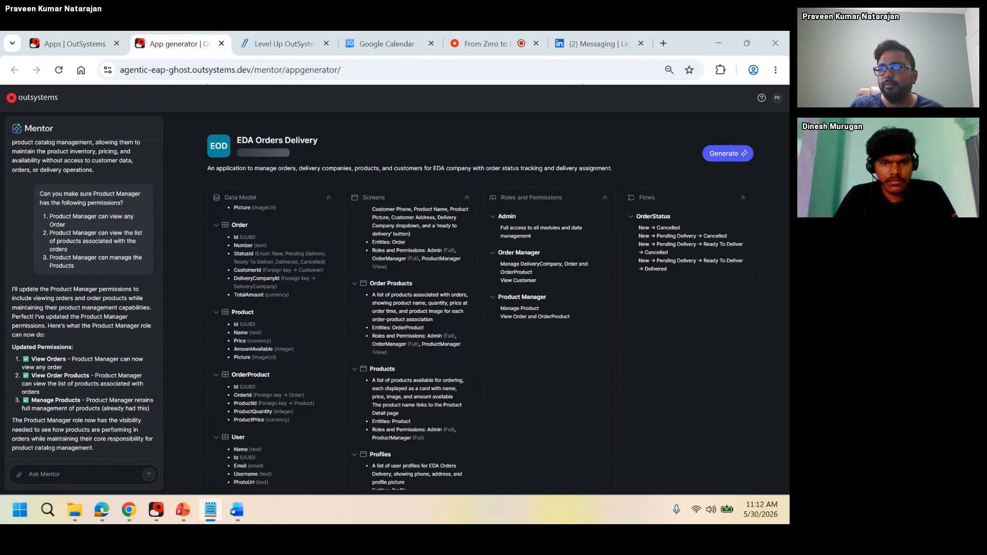
click(66, 477)
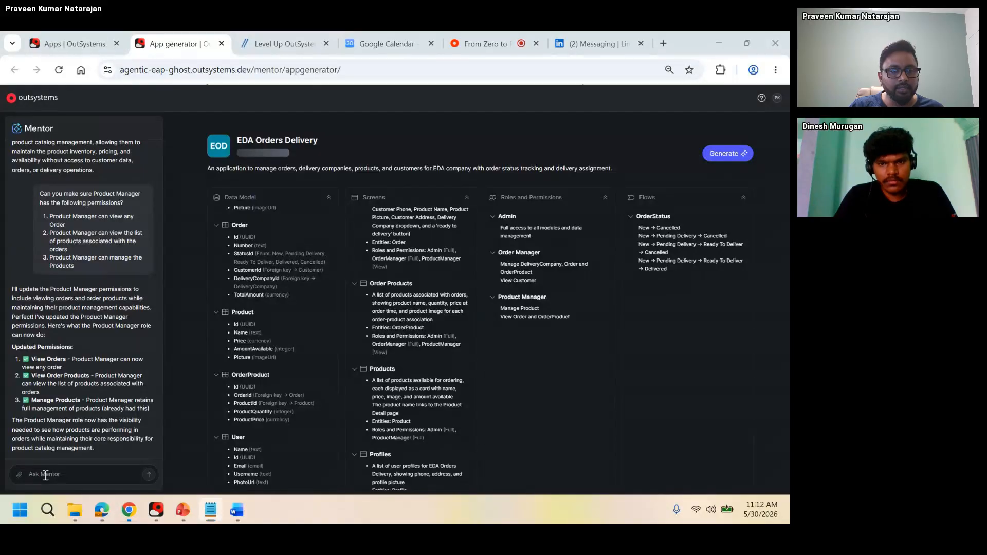
text(can you add additional record "Returned" to the staTus of  the Order table.)
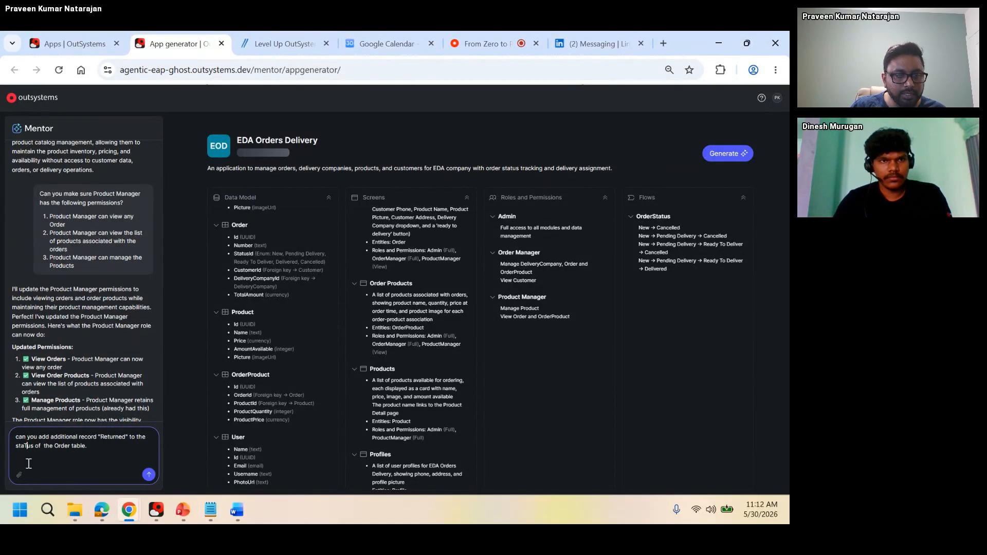
key(BackSpace)
text(t)
click(51, 464)
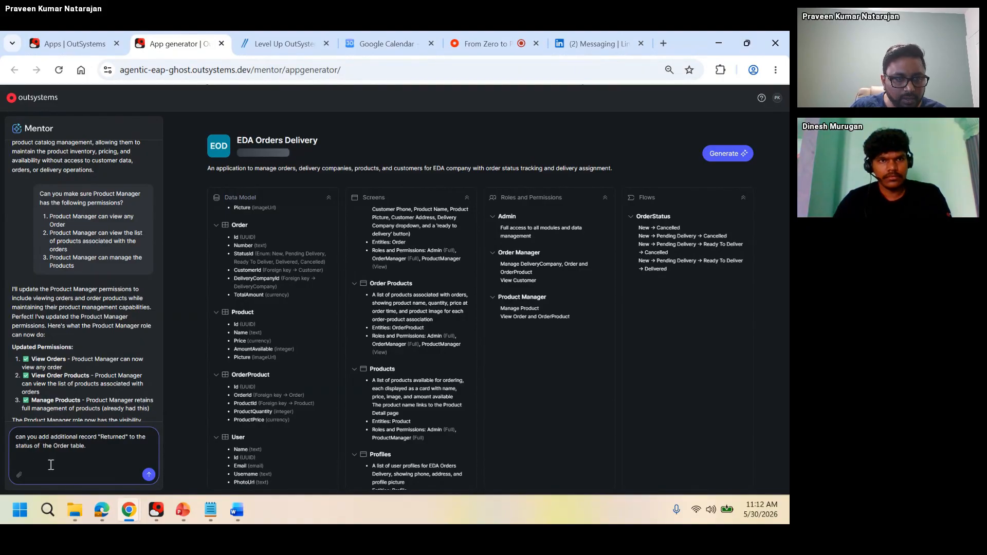
click(149, 474)
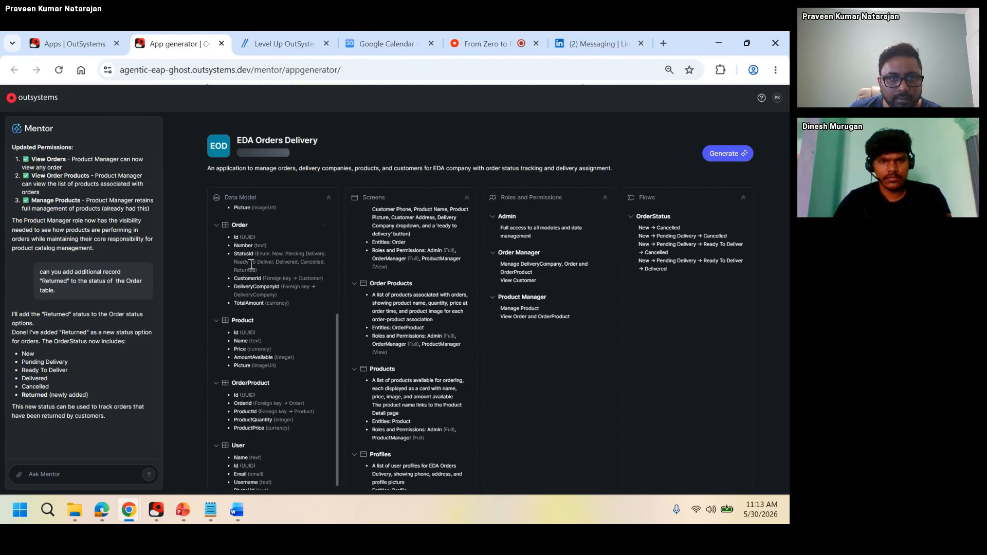
drag(262, 273, 233, 275)
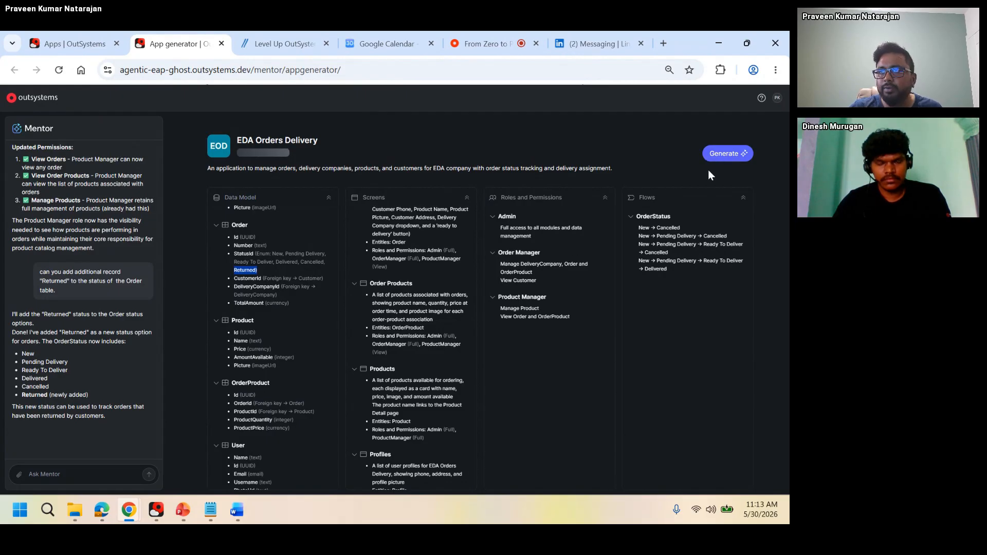
Ask Mentor "generate me the app" to build EDA Orders Delivery, and close the "From Zero to" browser tab
click(89, 469)
text(g)
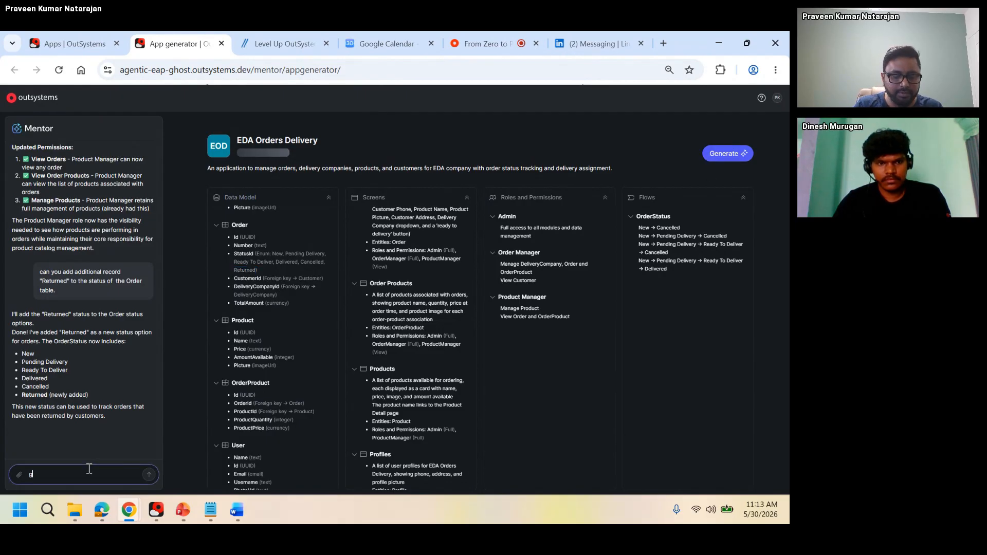
text(enerate m)
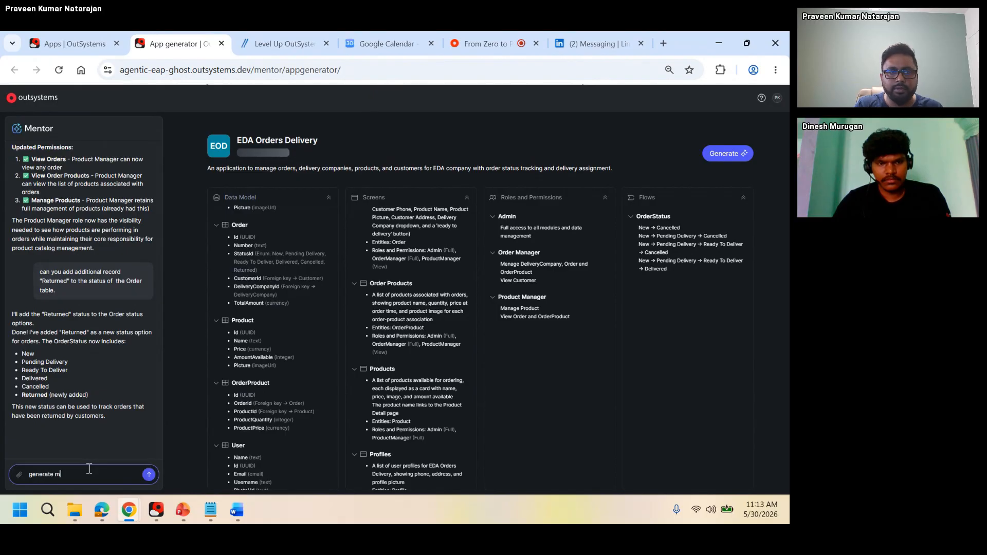
text(e the app)
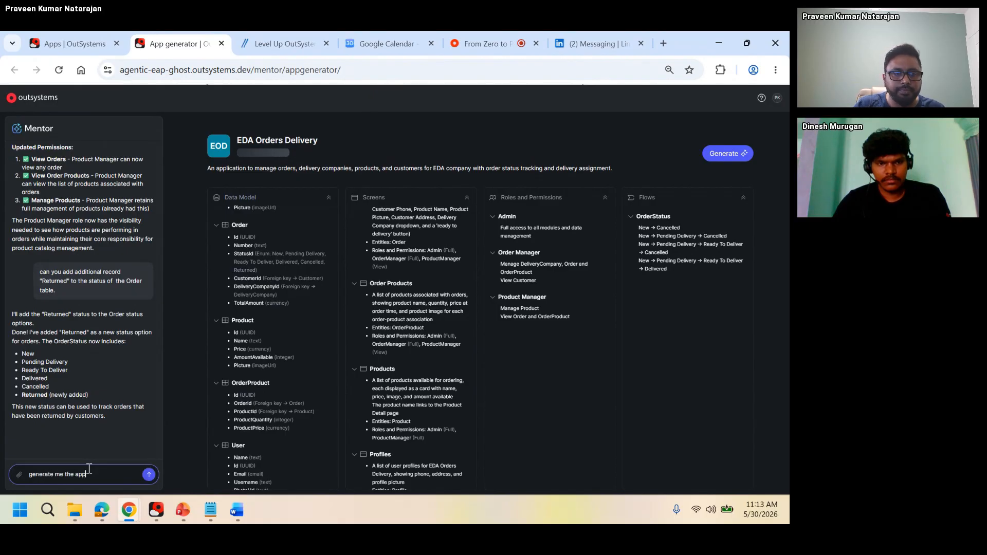
click(148, 474)
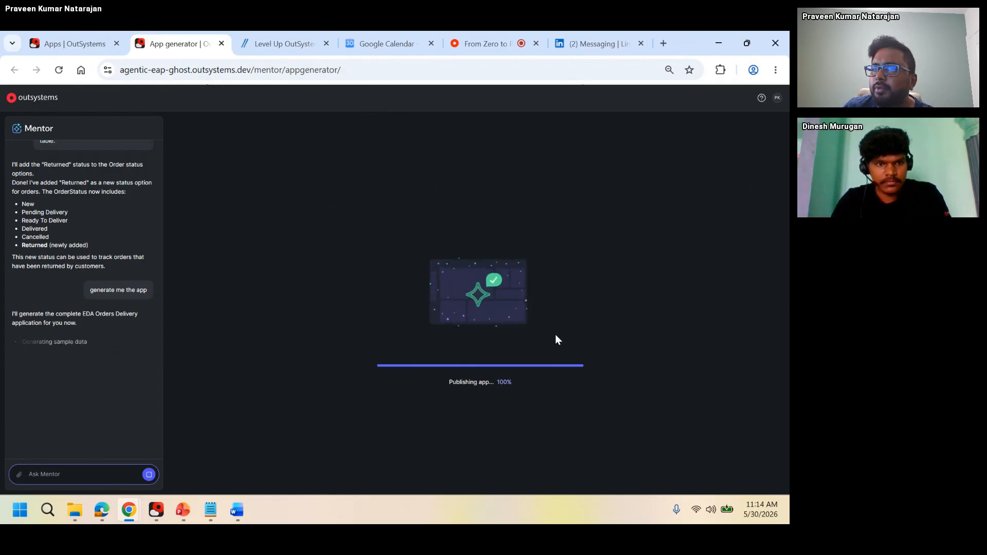
middle_click(469, 42)
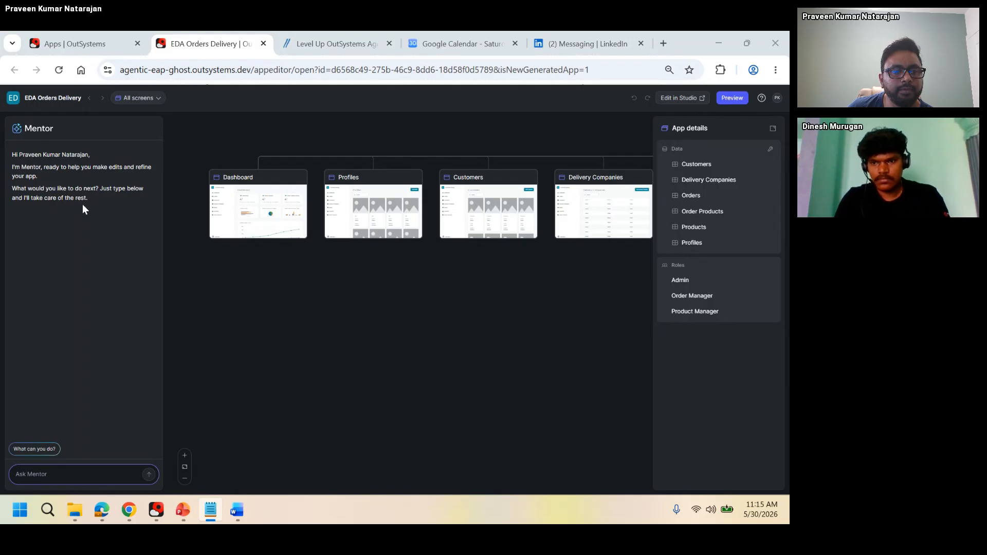
Examine the generated app's screen overview, its Dashboard, and the full list of cards on the Customers screen
click(103, 247)
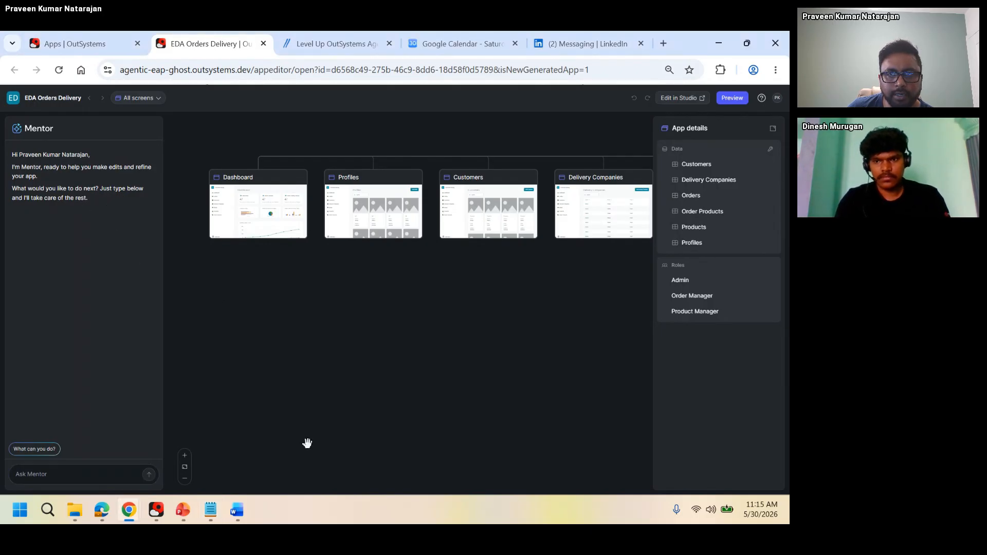
drag(498, 346, 264, 408)
drag(359, 372, 549, 361)
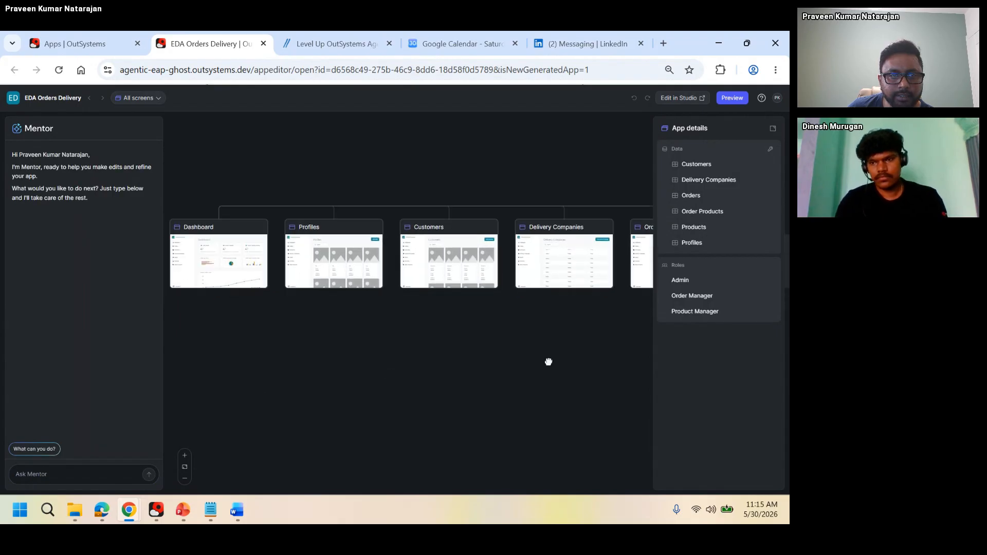
click(269, 256)
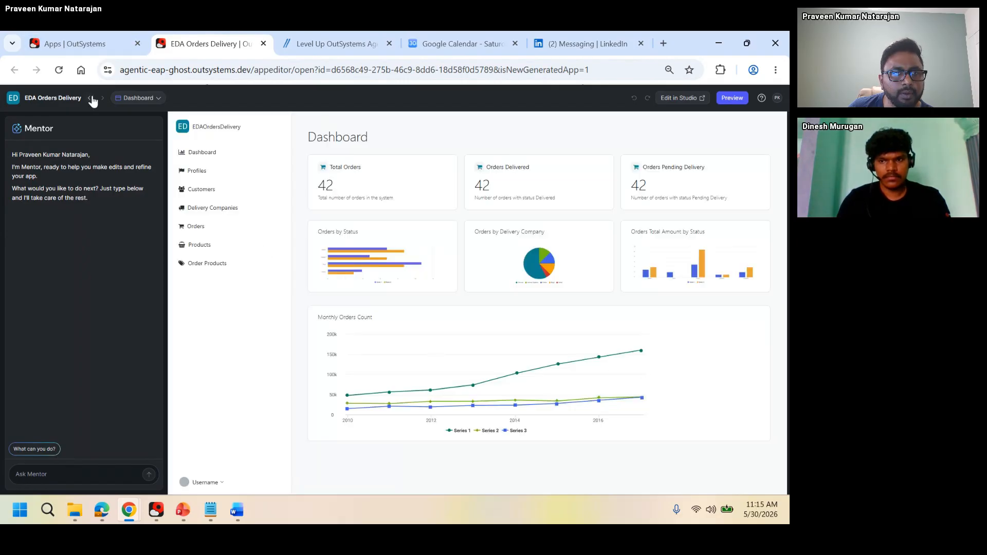
click(133, 99)
click(139, 128)
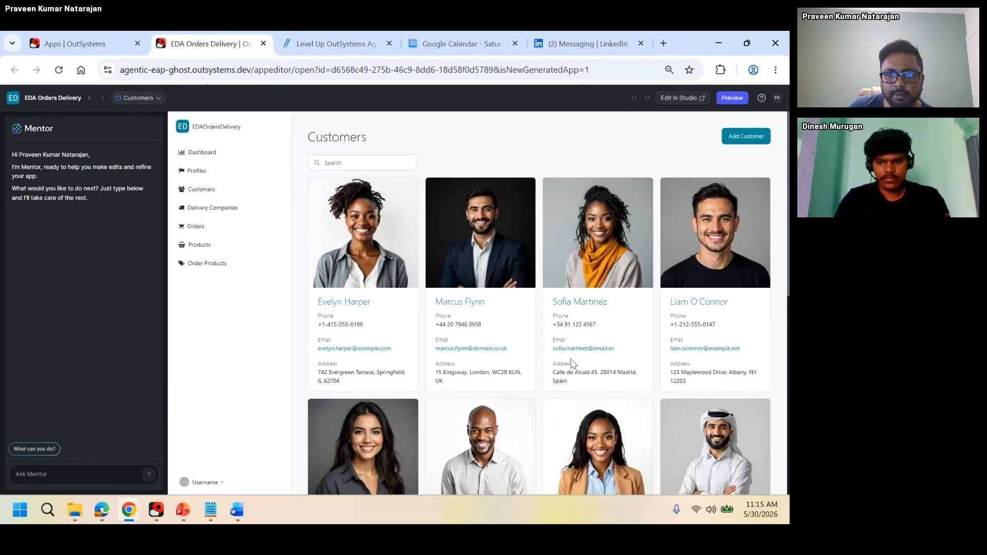
scroll(286, 163, down, 4)
scroll(298, 179, down, 5)
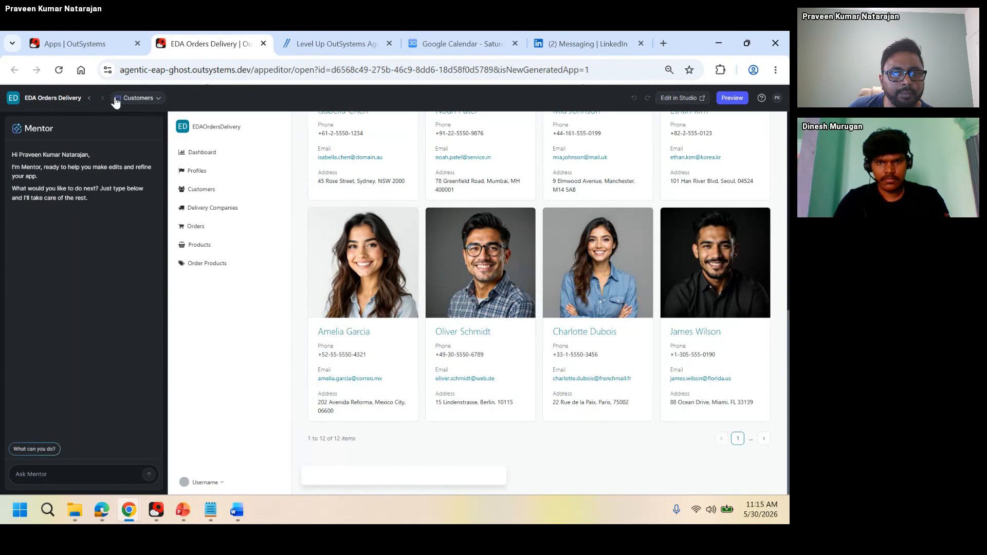
View the generated Delivery Companies, Import Data and Order Products screens in the app editor
click(135, 98)
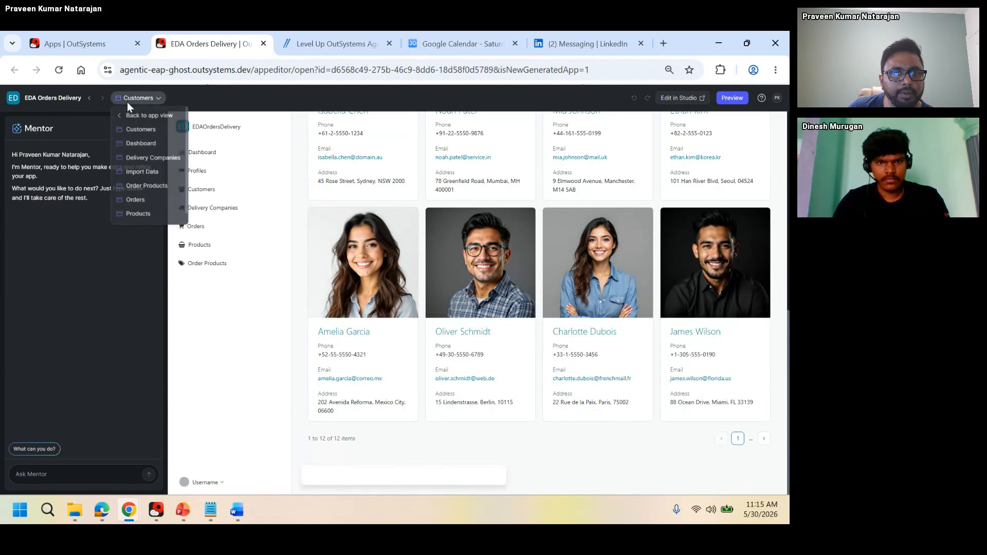
click(146, 156)
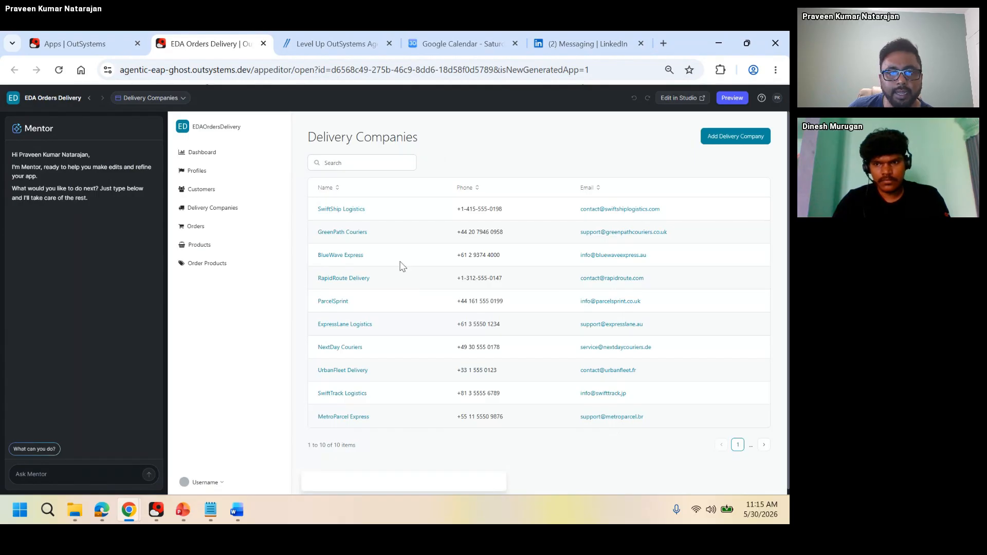
click(149, 97)
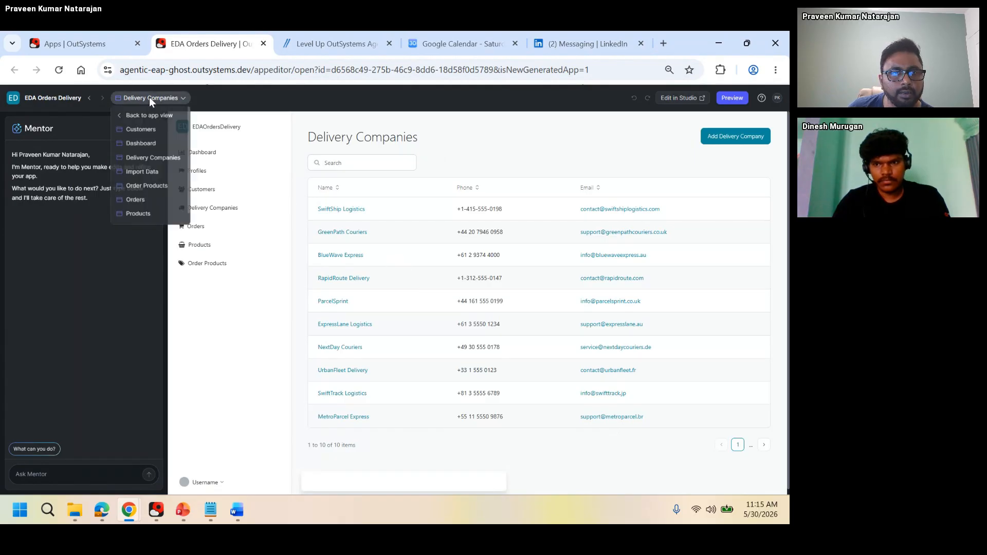
click(152, 175)
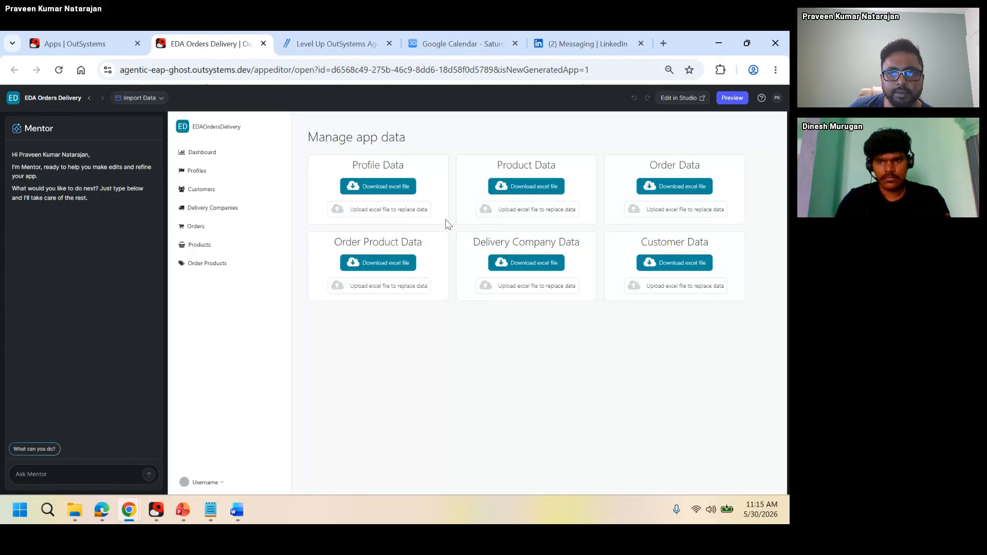
click(161, 98)
click(146, 186)
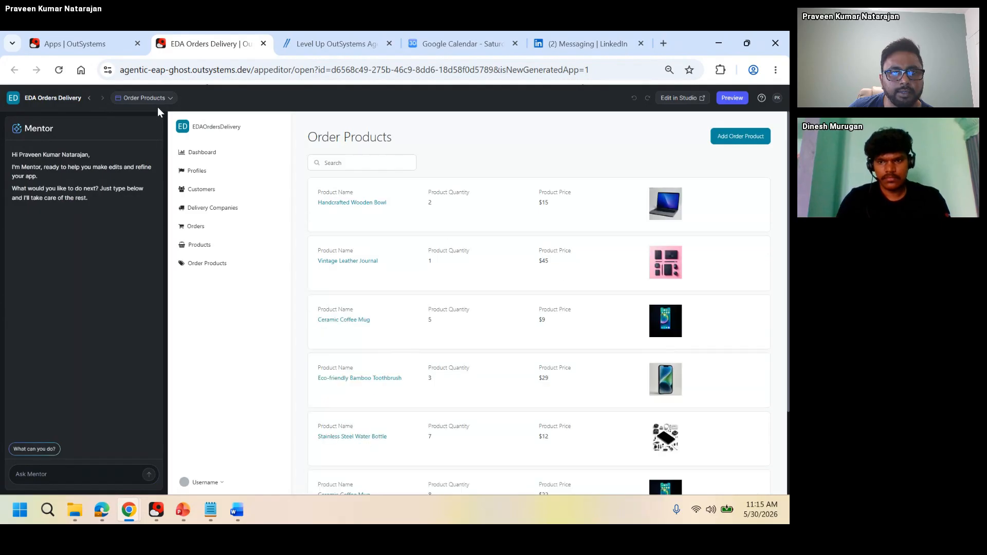
View the Orders screen with its status labels and the product list on the Products screen
click(154, 98)
click(147, 196)
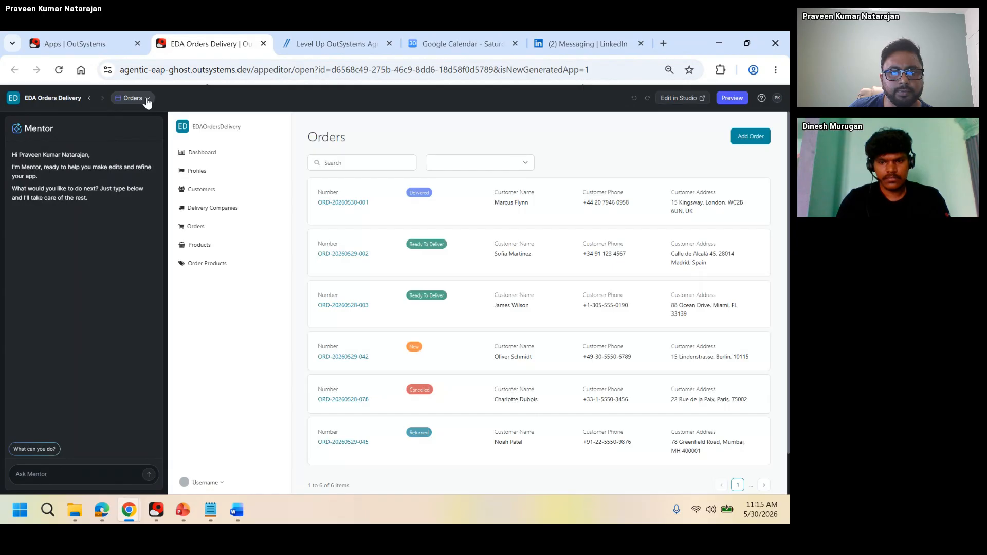
click(146, 97)
click(144, 211)
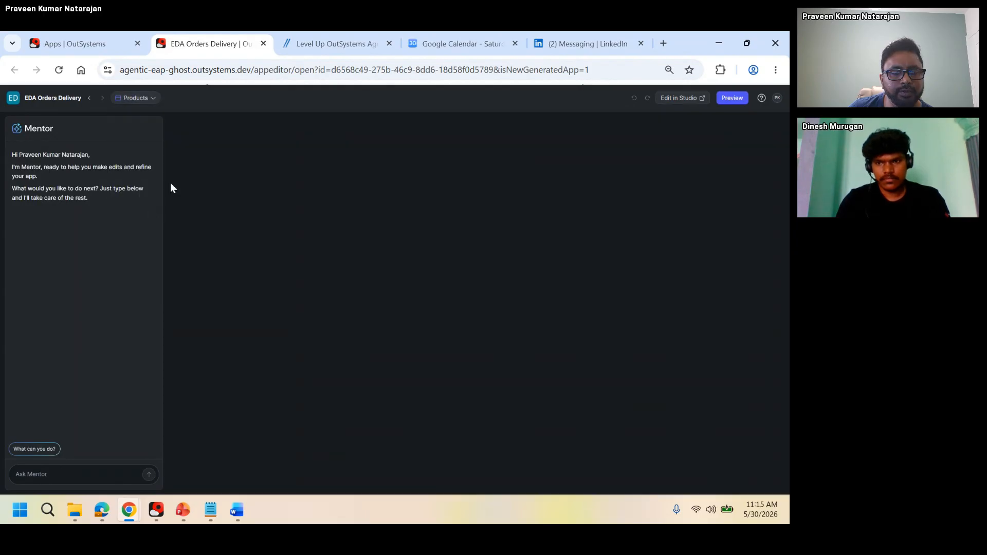
scroll(310, 187, down, 2)
scroll(310, 190, up, 1)
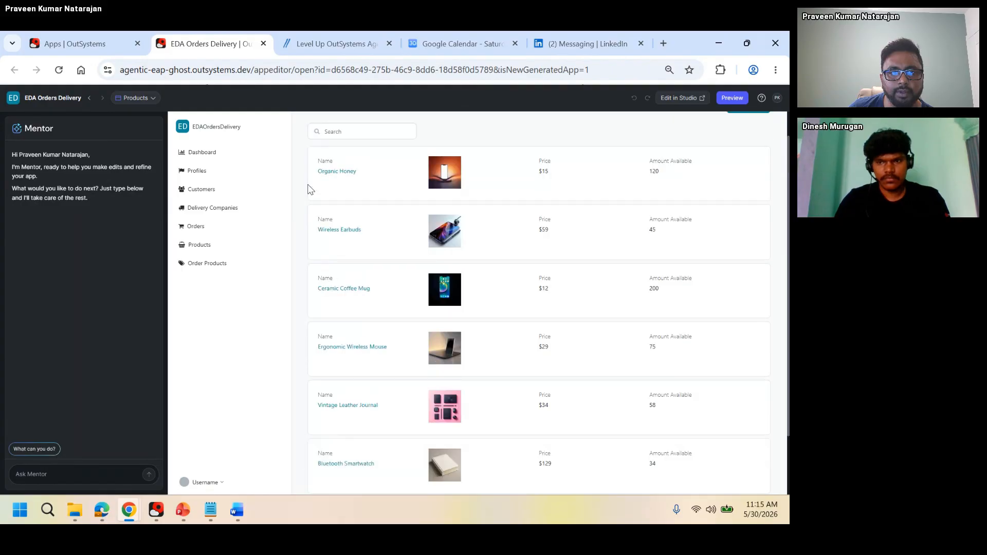
scroll(310, 190, up, 1)
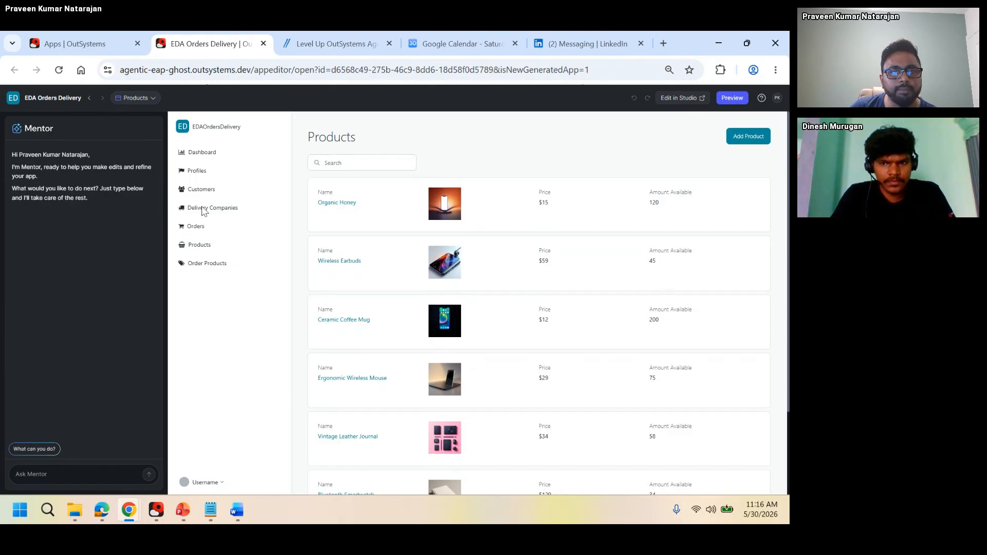
On Delivery Companies, draft a Mentor request replacing the list with OutSystems UI Gallery cards, profile picture above company info, keeping pagination and the card pop-up
click(158, 101)
click(162, 157)
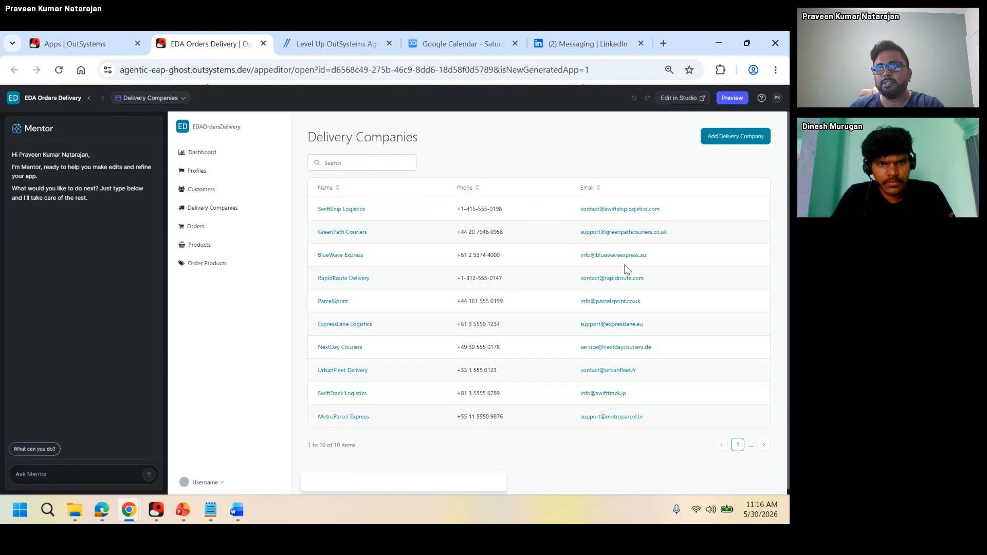
key(alt+Tab)
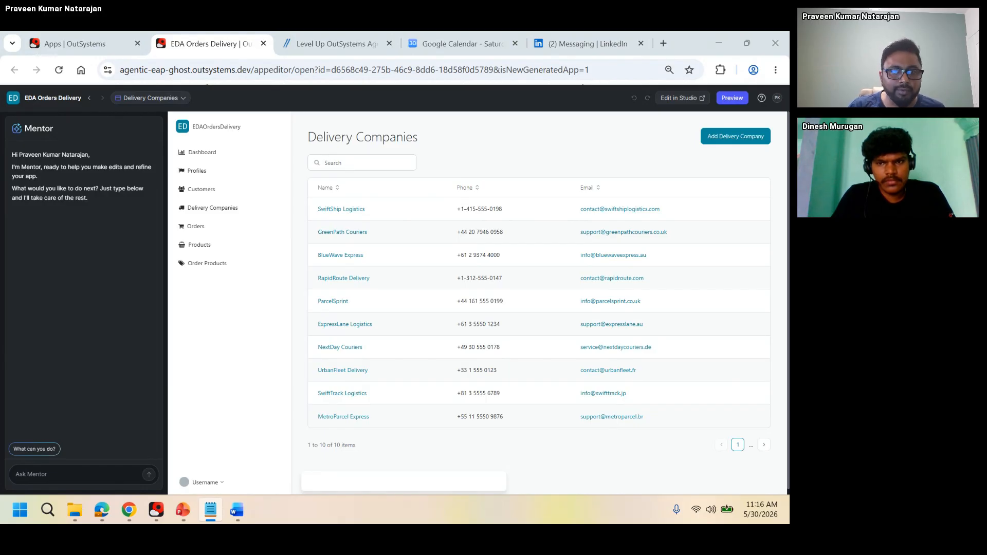
click(27, 474)
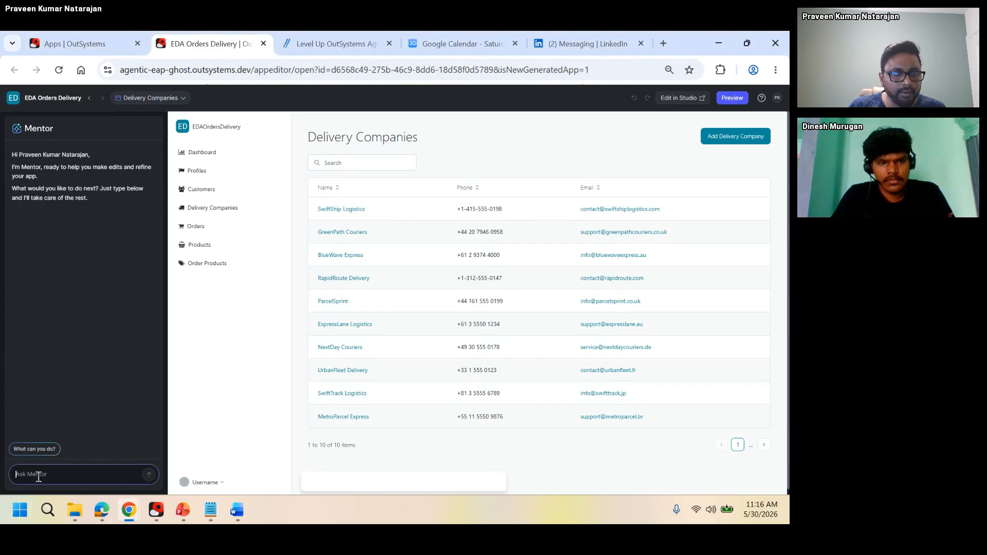
key(ctrl+v)
scroll(56, 438, up, 2)
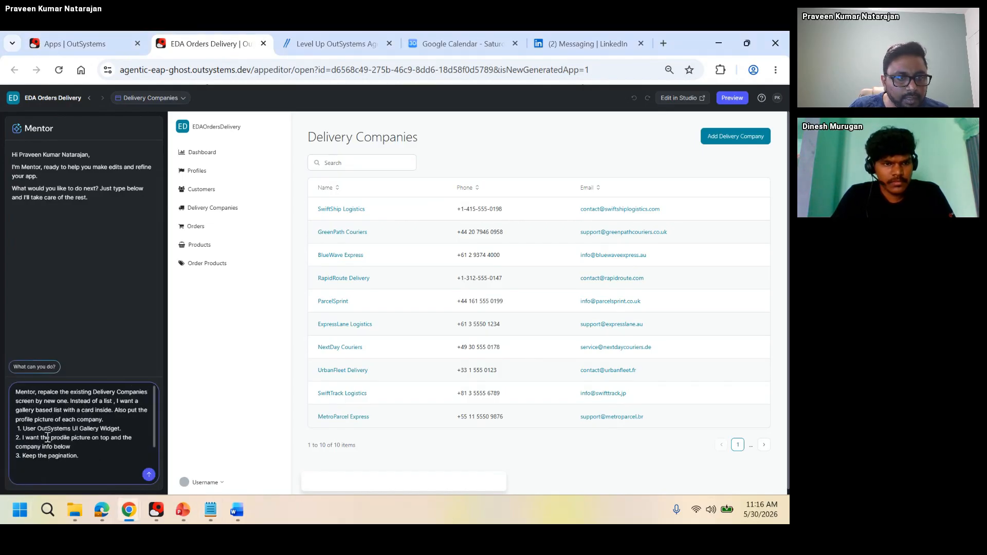
Check the drafted request's opening and gallery widget wording, and correct "prodile" to "profile" in item 2
click(101, 393)
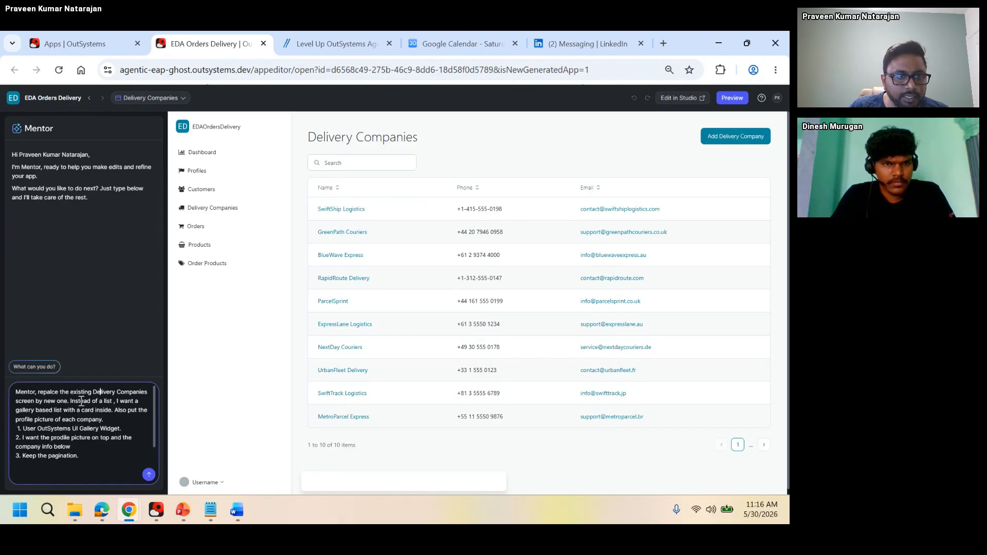
click(64, 419)
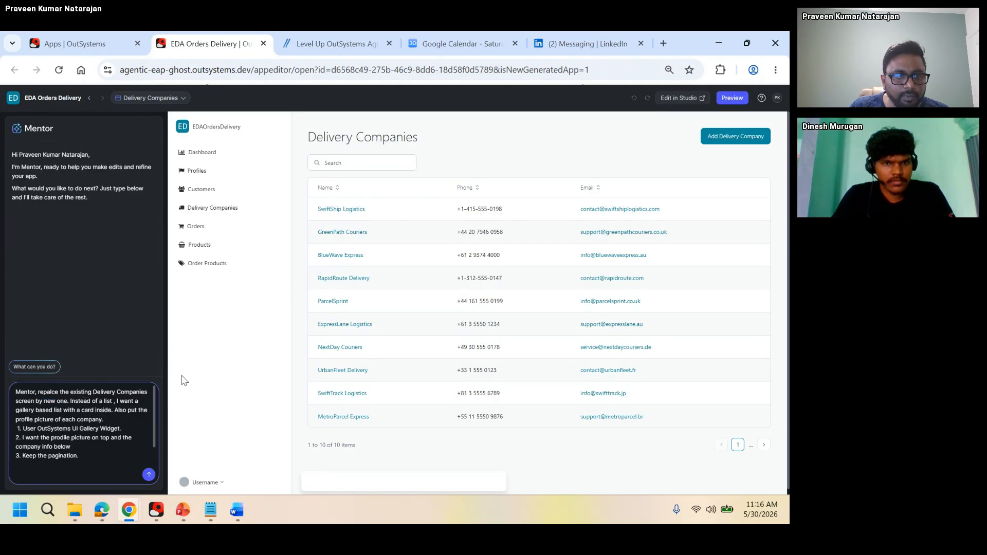
drag(37, 409, 55, 410)
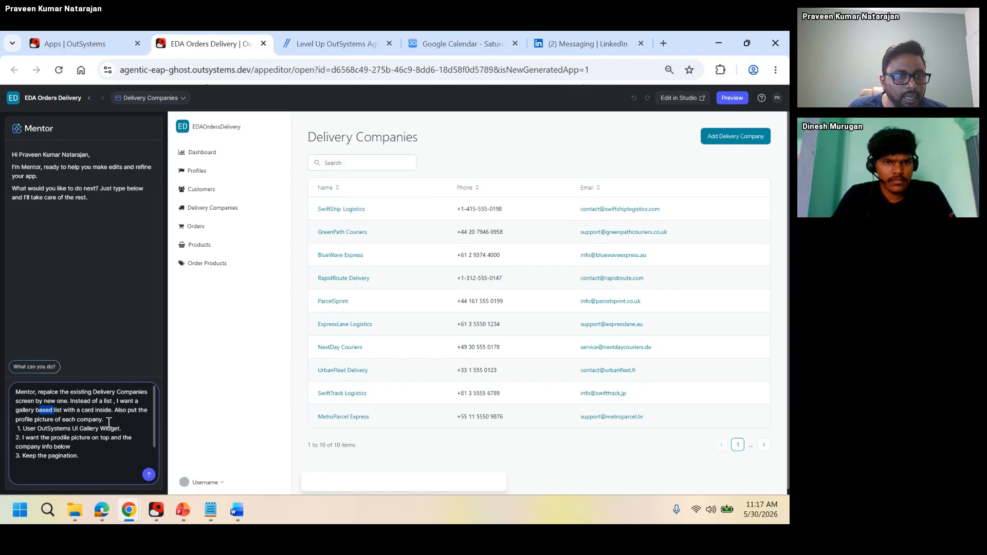
drag(25, 430, 70, 430)
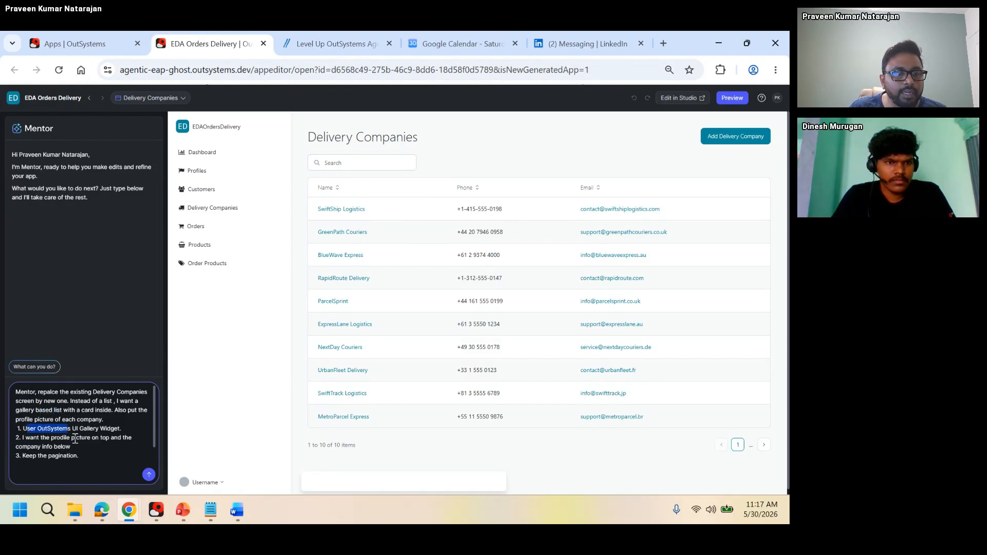
double_click(87, 429)
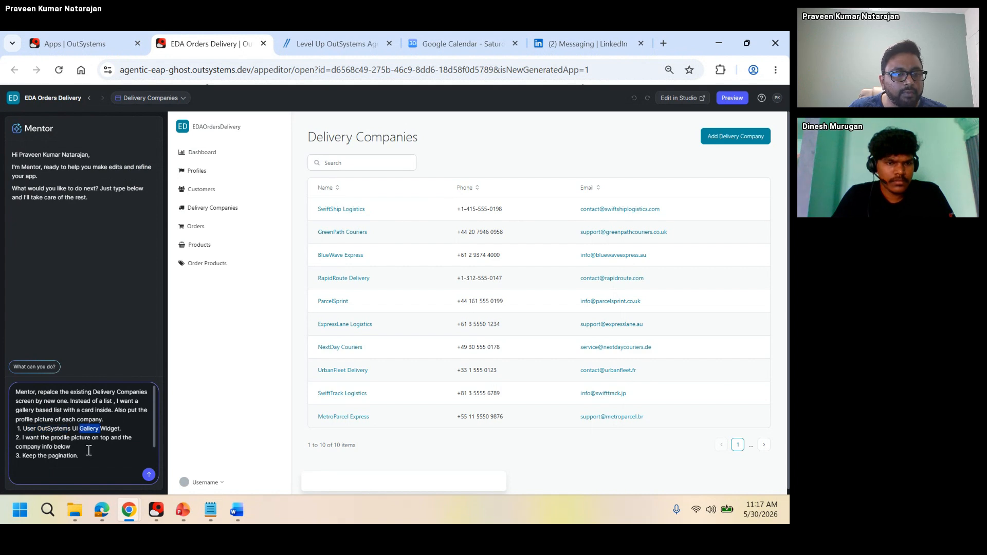
click(67, 437)
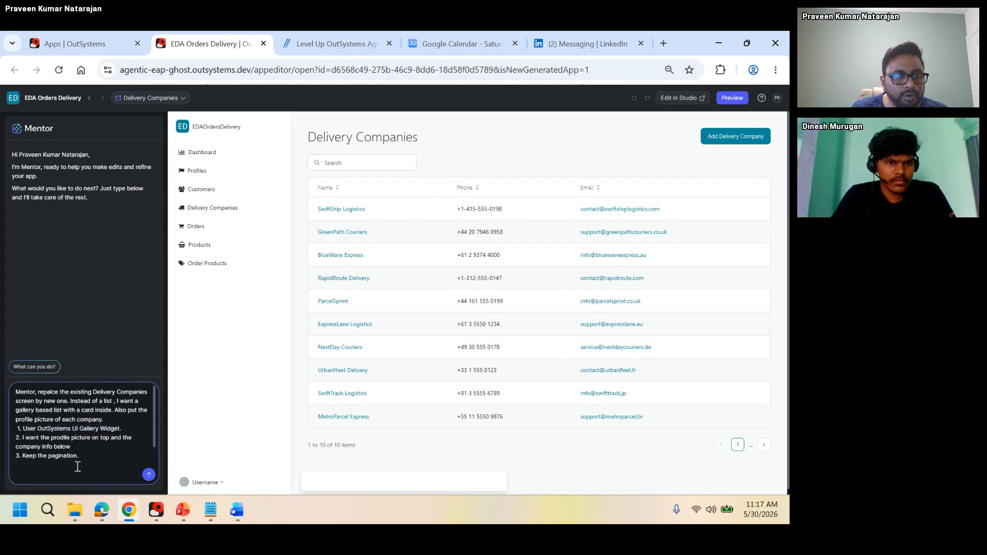
key(BackSpace)
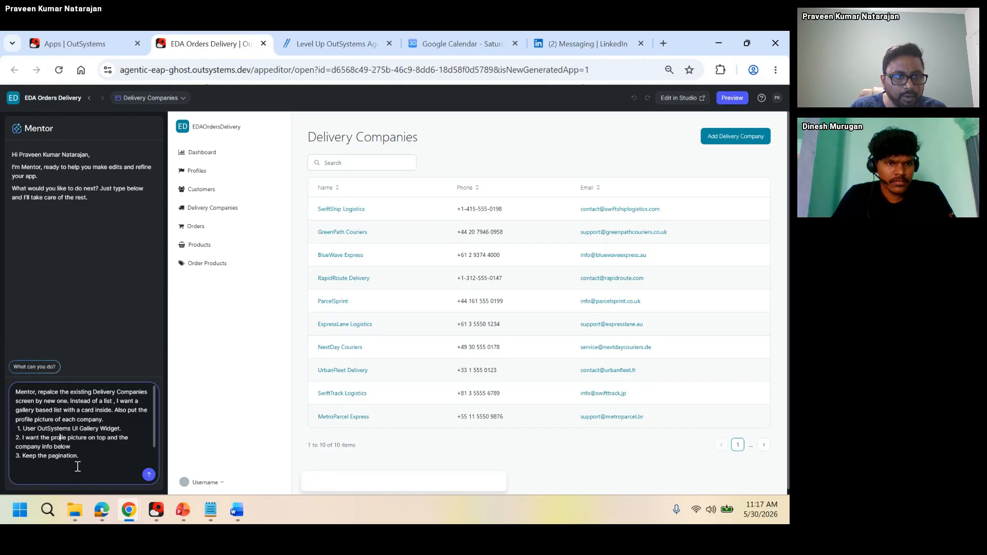
text(f)
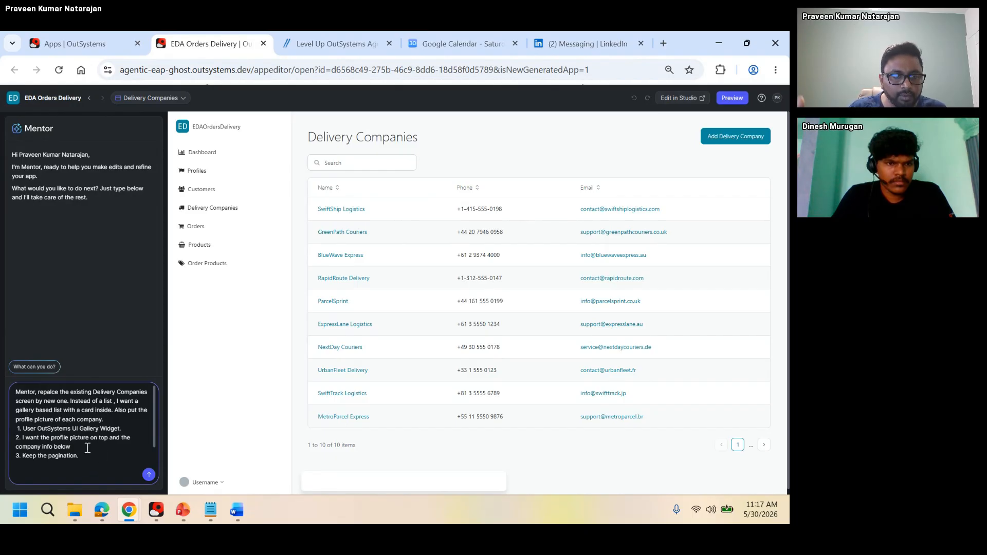
Check items 3 and 4 of the drafted request, covering the pagination and the card's pop-up functionality
scroll(87, 448, down, 1)
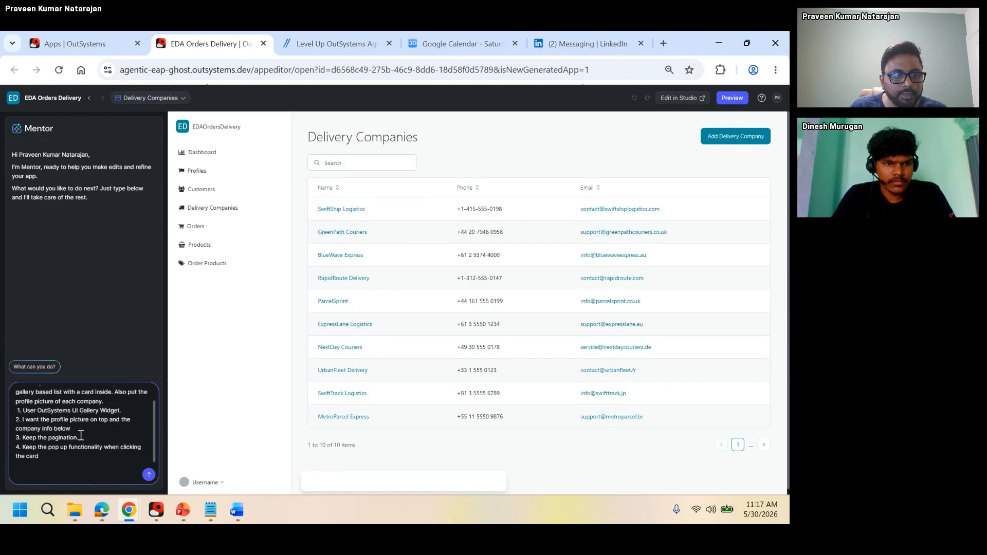
drag(81, 437, 19, 442)
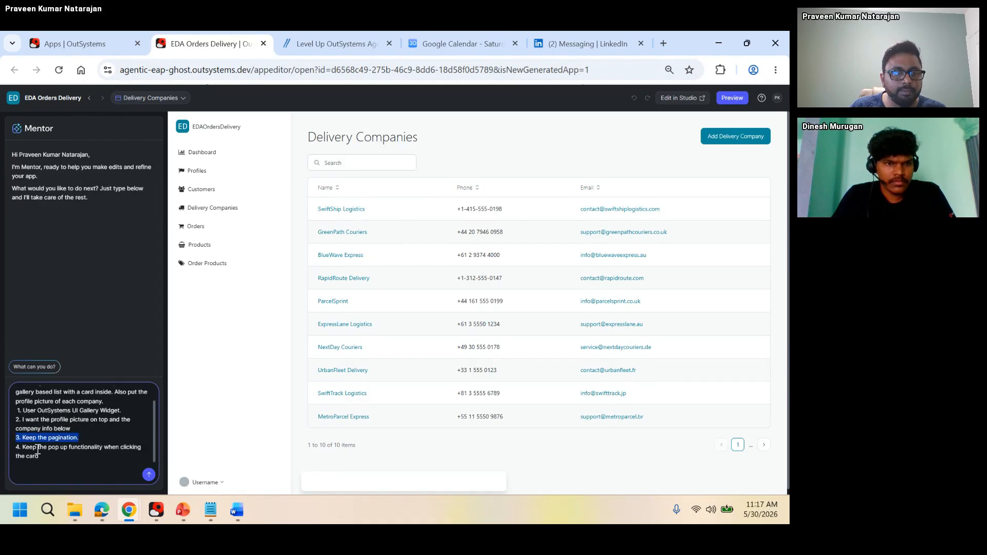
click(50, 462)
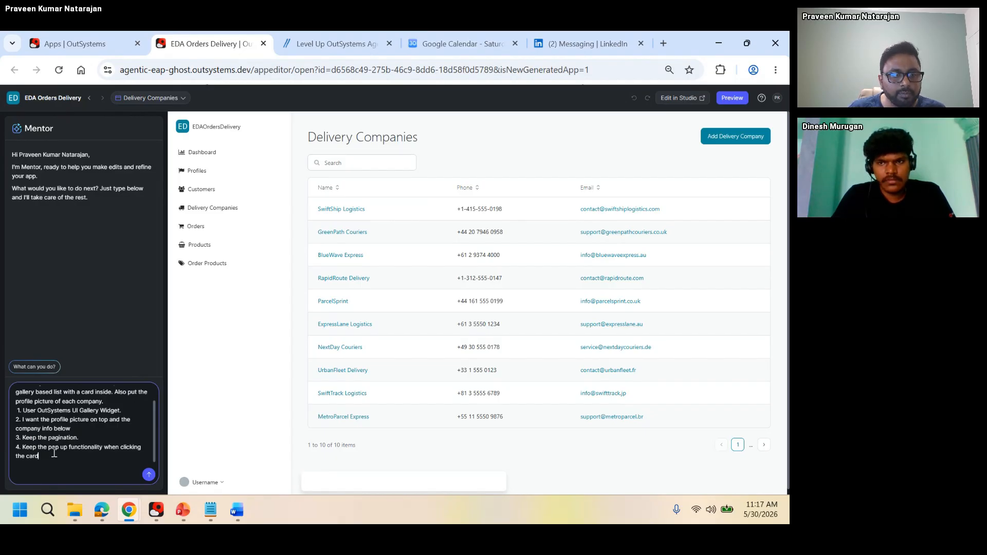
drag(54, 453, 82, 448)
click(98, 462)
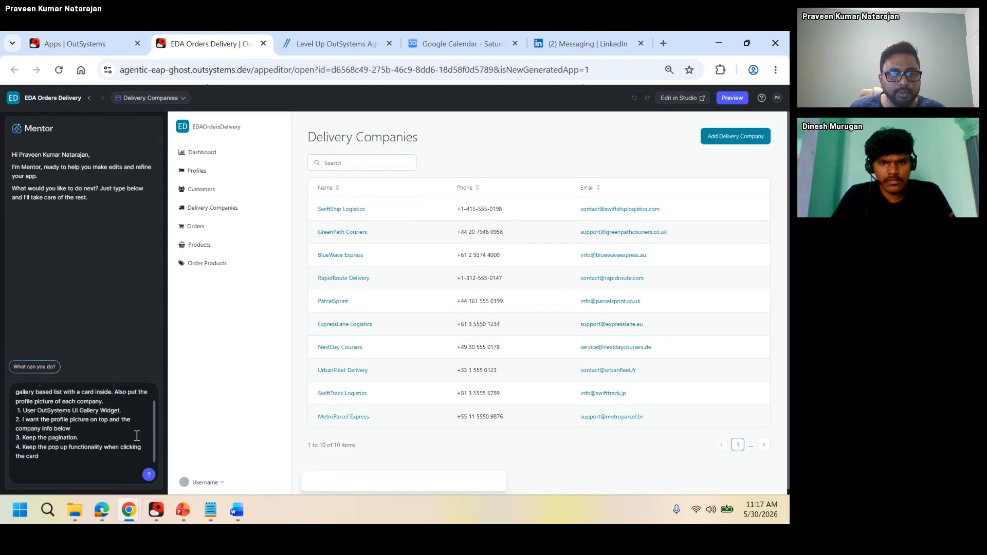
Return to the overview of all screens and send Mentor the drafted request for the gallery-based Delivery Companies screen
click(175, 101)
click(135, 116)
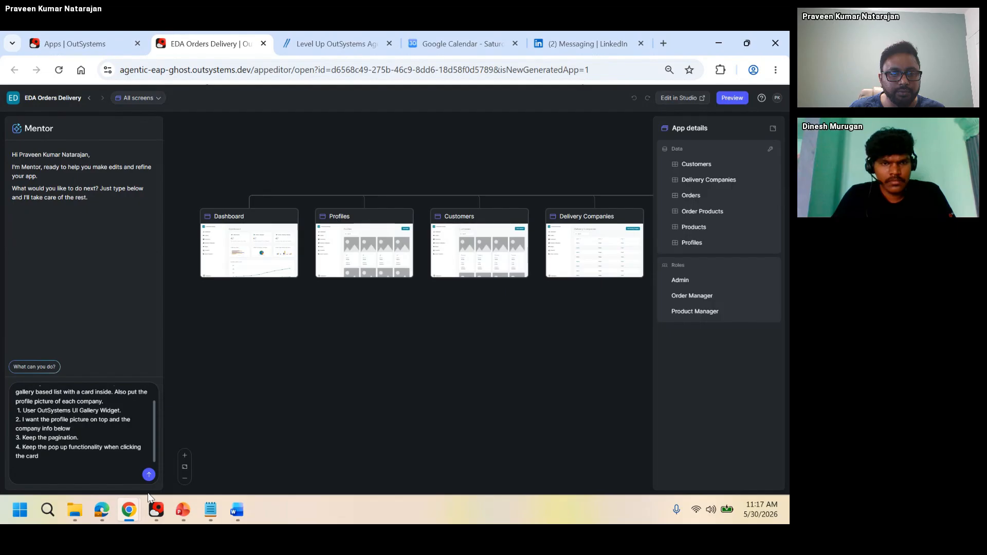
click(148, 474)
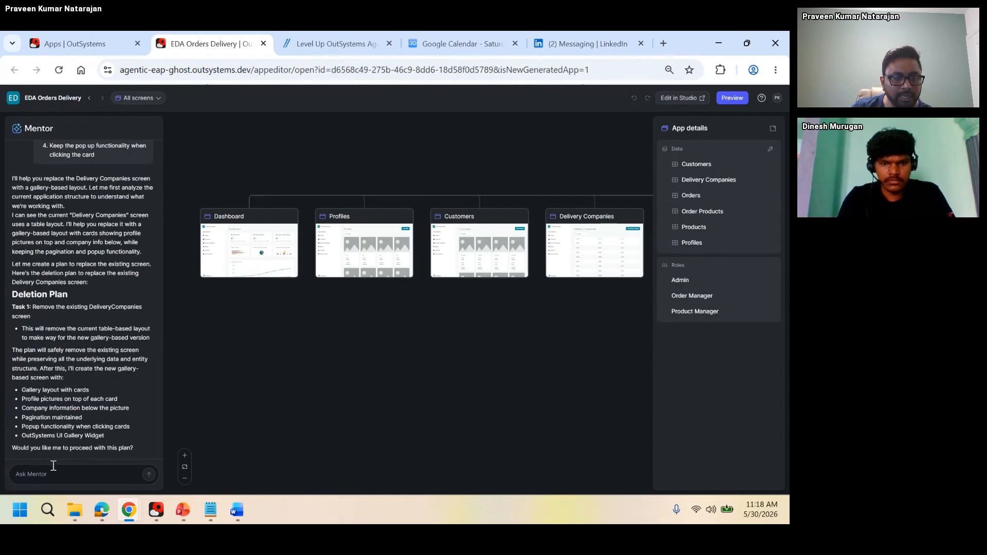
Review Mentor's deletion plan for the existing Delivery Companies screen and approve it with the reply "Please proceed"
drag(133, 446, 17, 445)
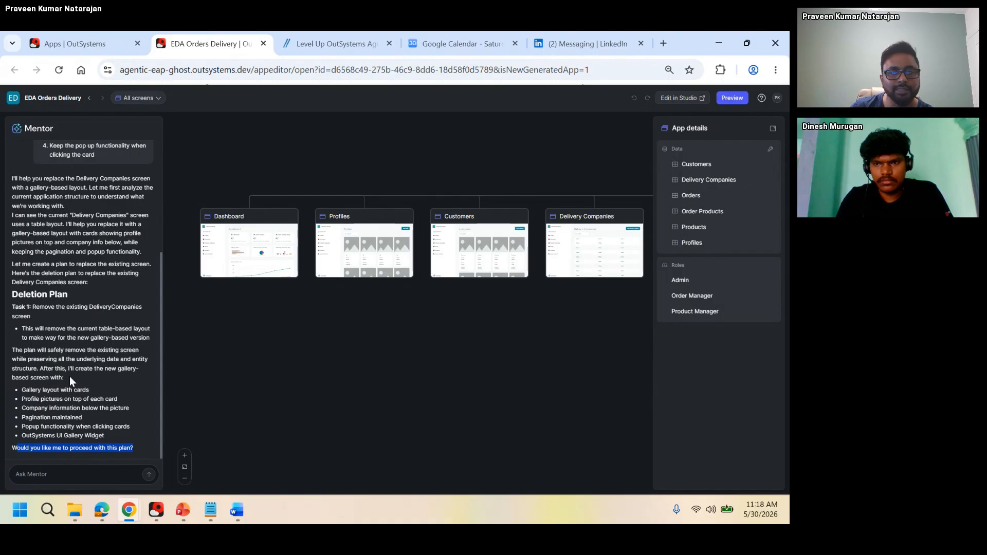
click(81, 479)
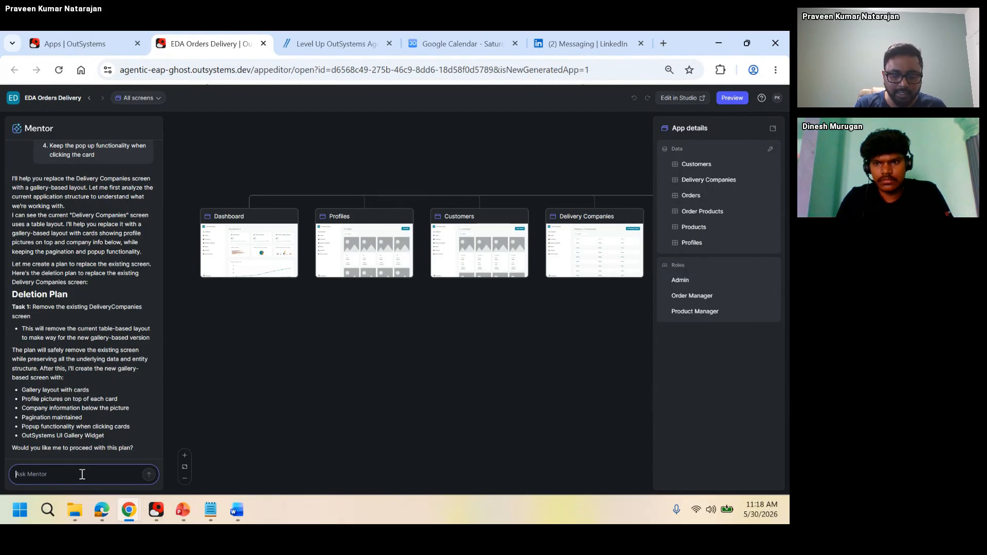
text(Please )
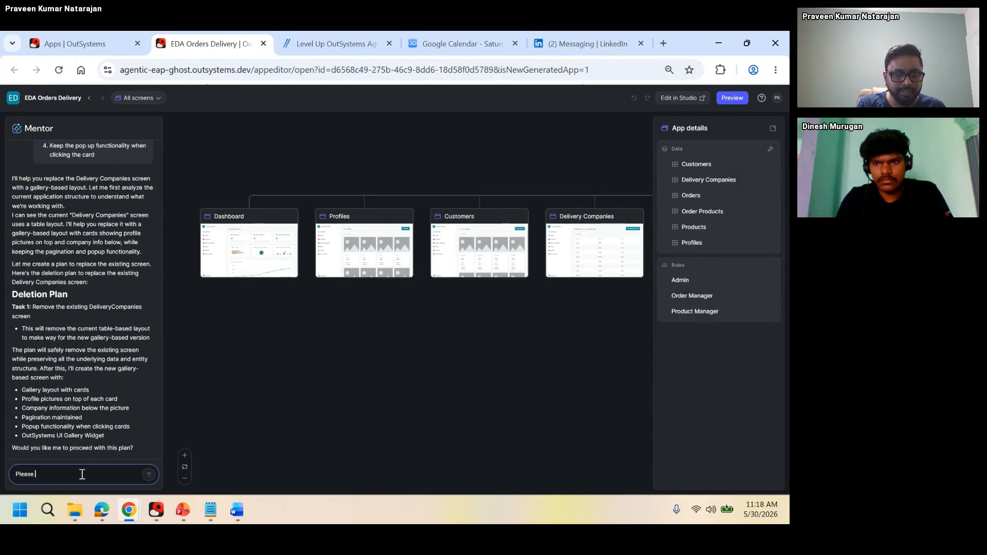
text(proceed)
key(Return)
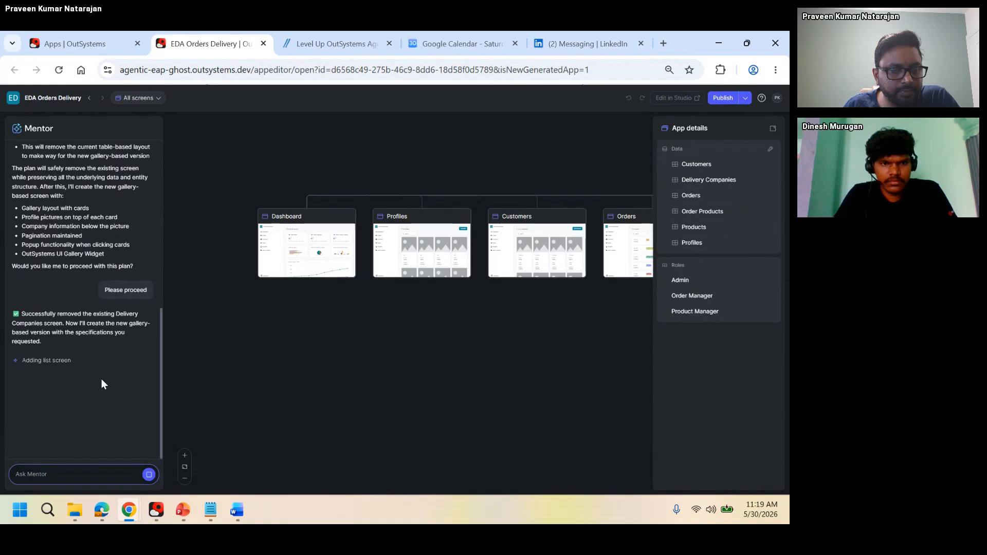
Find the new Delivery Companies screen in the overview and read Mentor's summary of its features
drag(430, 374, 302, 368)
drag(529, 370, 344, 386)
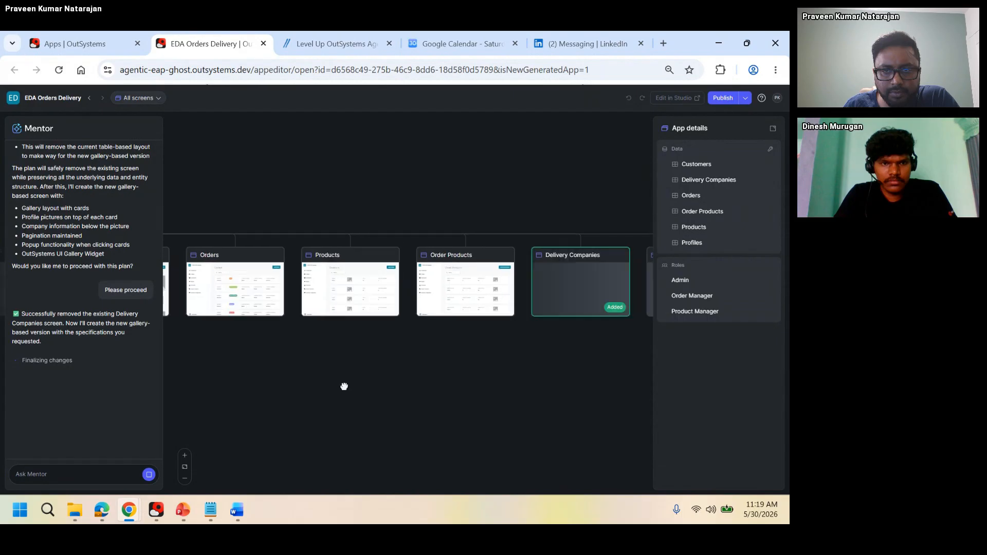
drag(456, 377, 304, 368)
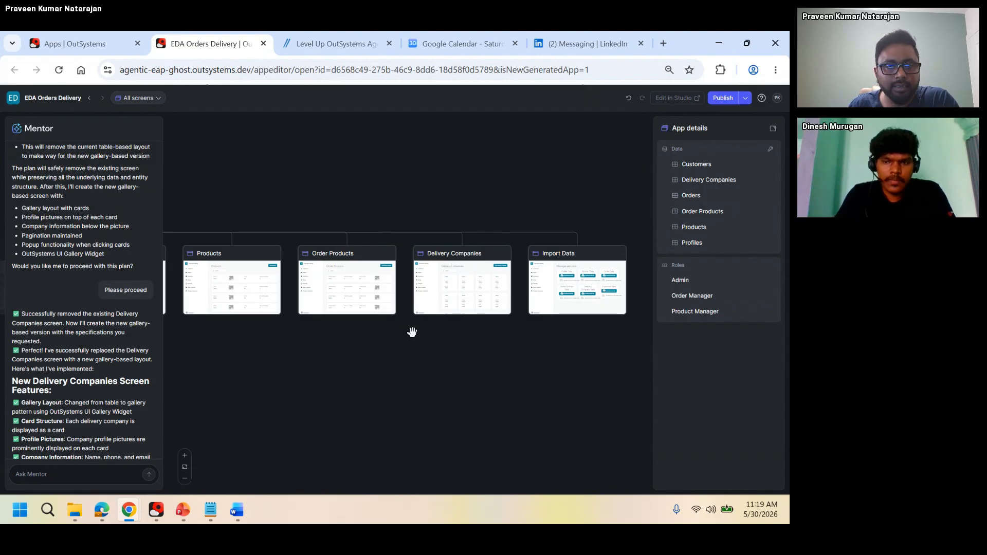
scroll(50, 459, down, 2)
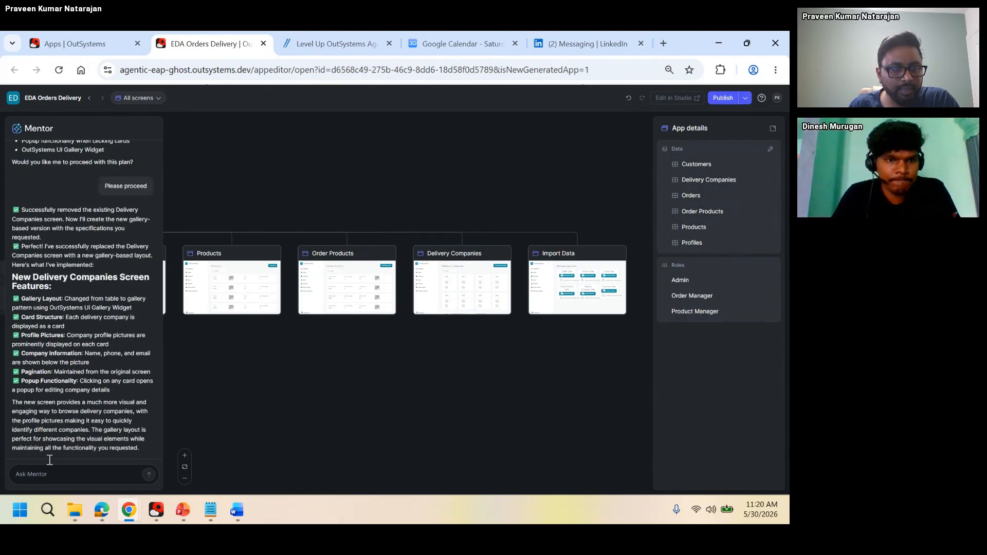
drag(40, 403, 144, 443)
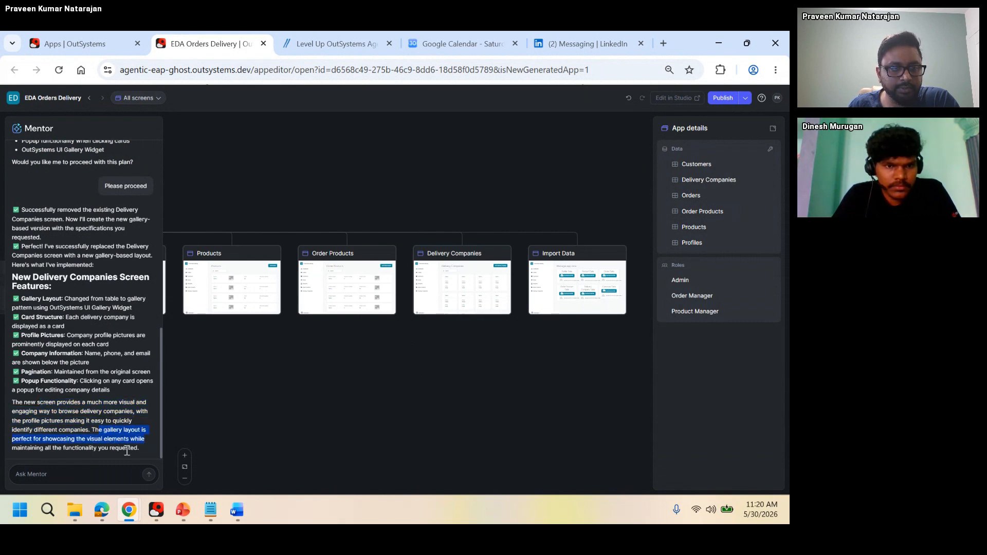
click(127, 450)
Open the regenerated Delivery Companies screen and look over its card gallery and pagination
click(433, 288)
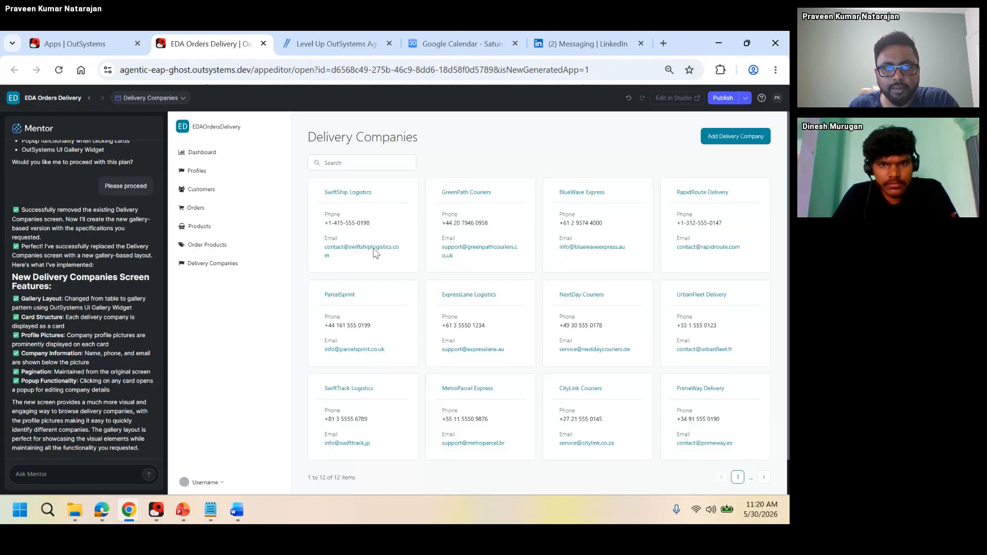
scroll(365, 240, down, 2)
scroll(362, 294, up, 1)
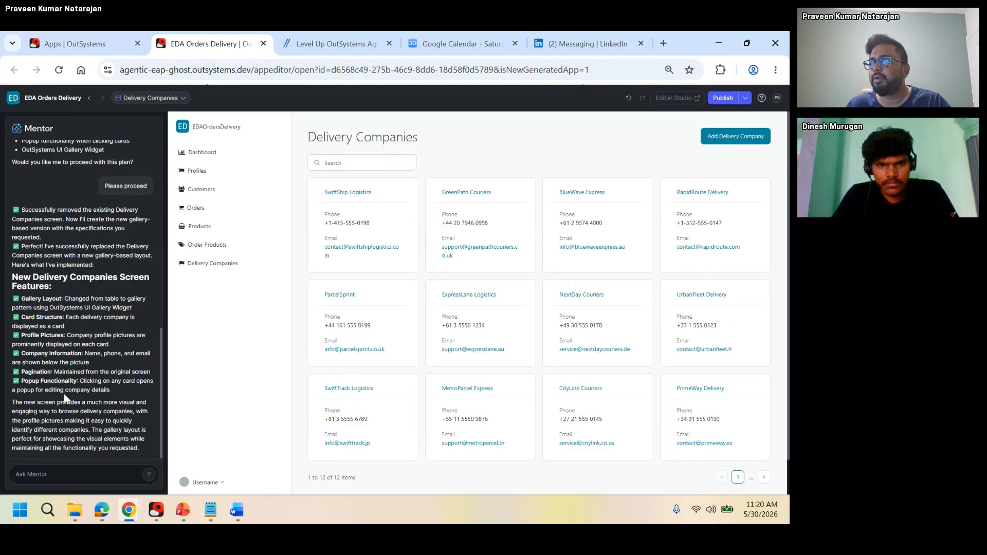
Publish the EDA Orders Delivery app with the replaced Delivery Companies screen
key(alt+Tab)
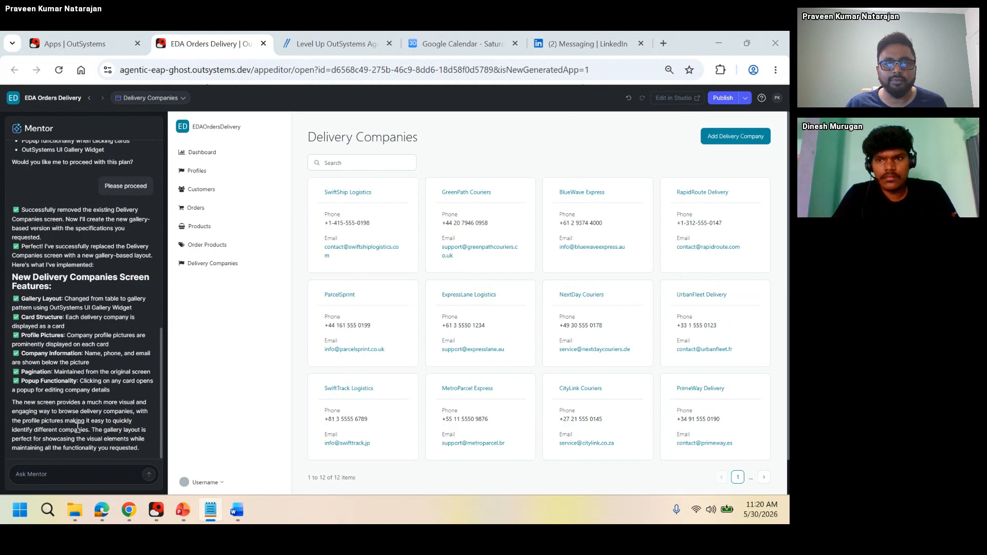
click(728, 102)
click(727, 99)
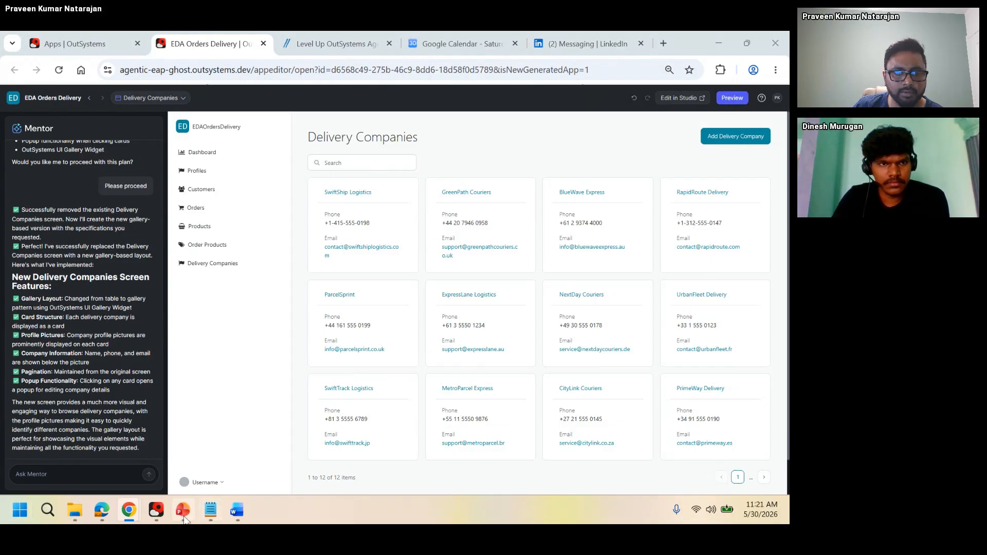
Switch to ODC Studio, search the apps for "eda", and open EDA Orders Delivery for editing
click(156, 510)
click(445, 240)
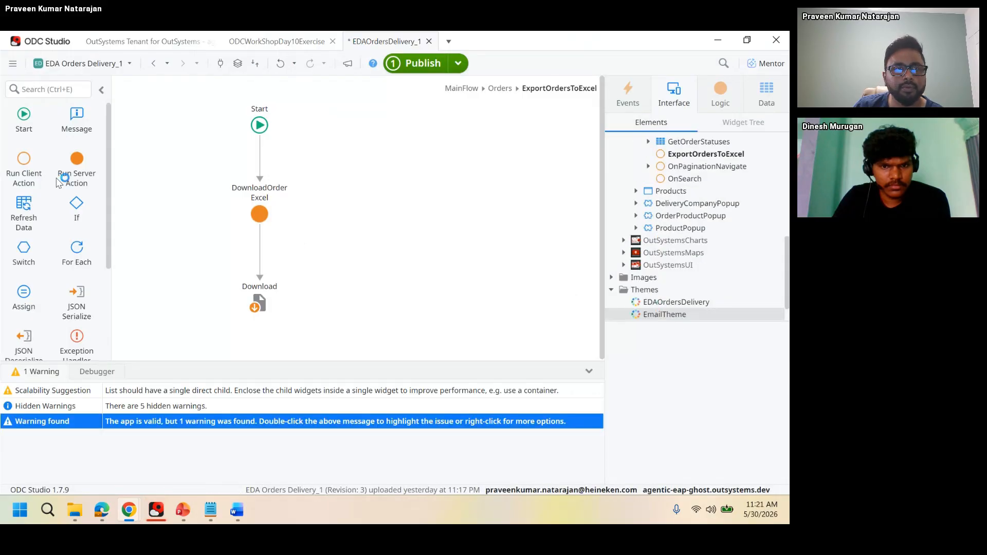
click(129, 45)
click(104, 133)
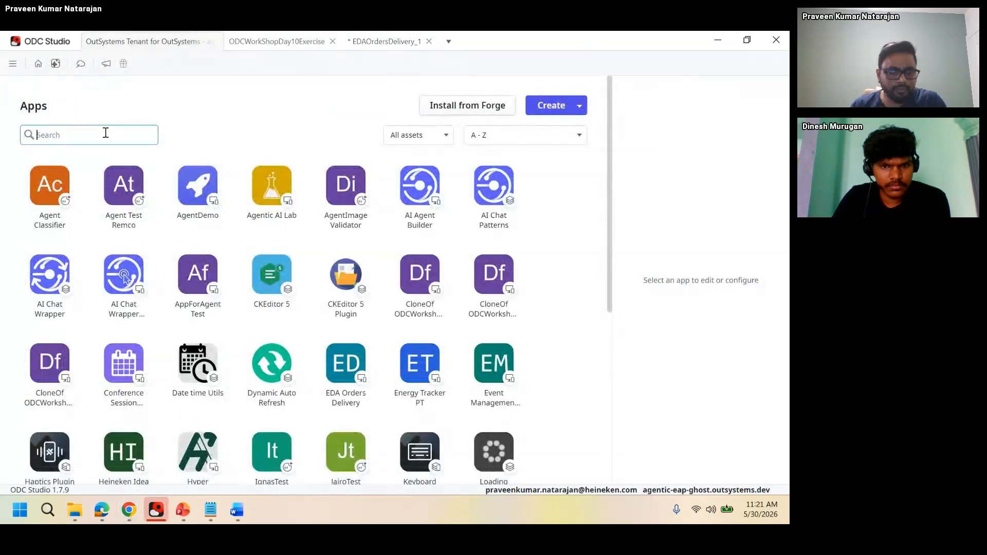
text(eda)
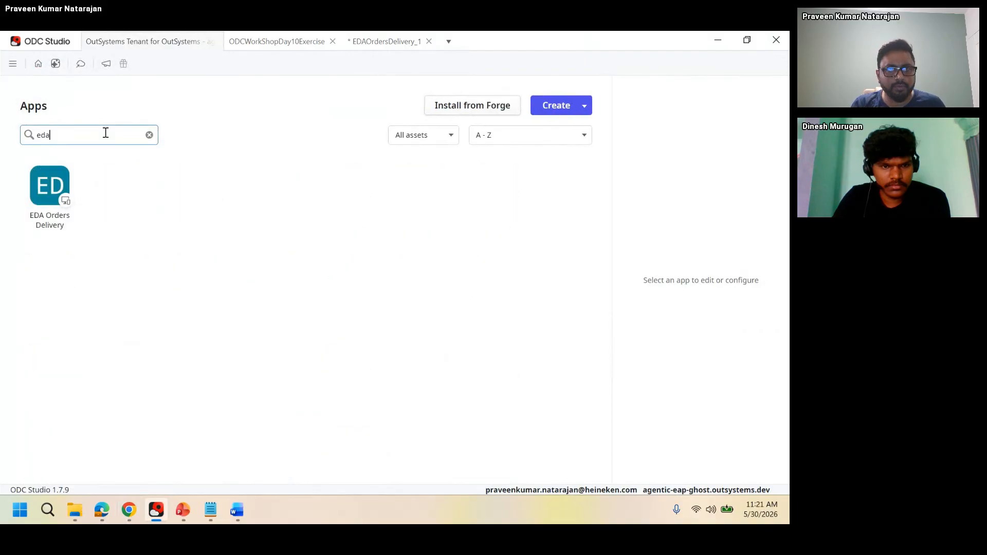
click(80, 211)
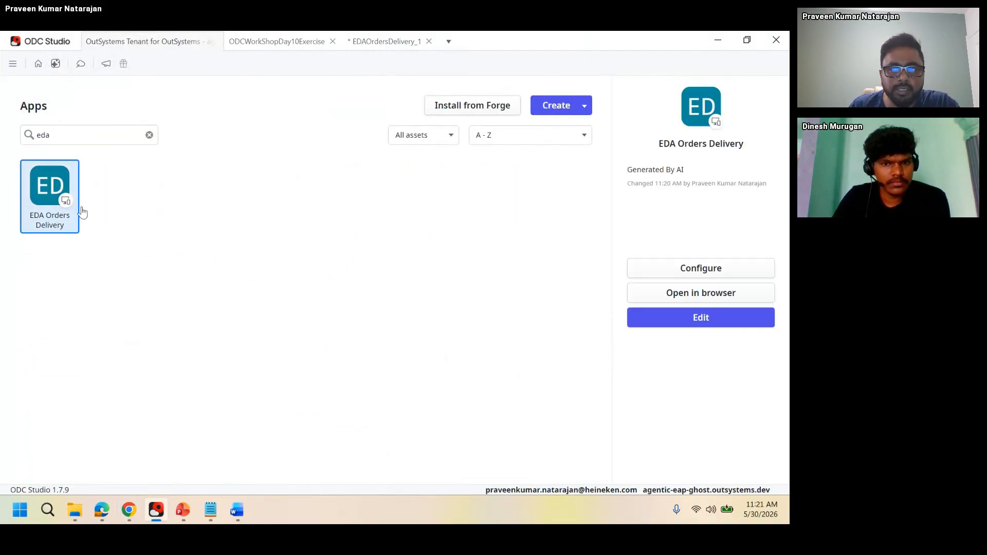
click(714, 322)
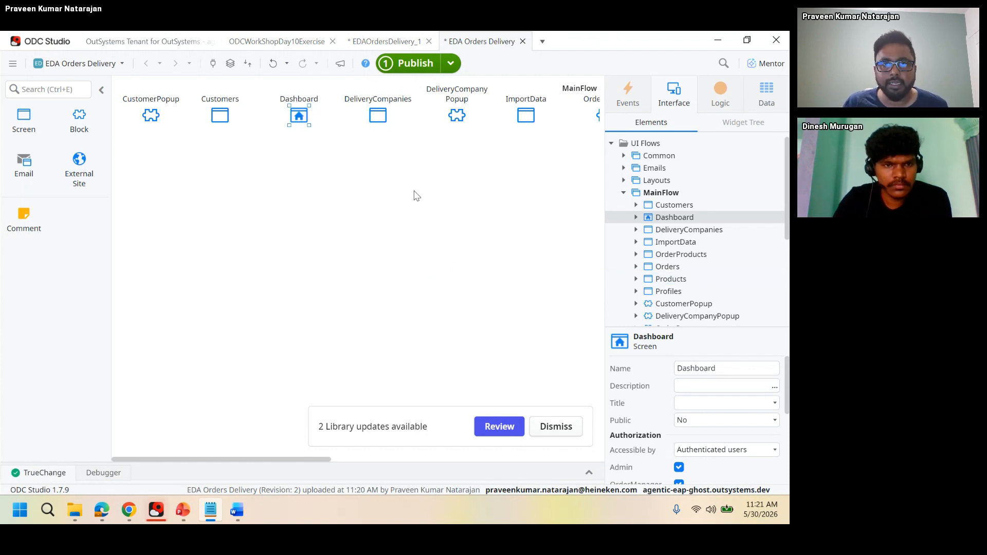
Open Mentor in ODC Studio and ask it "Can you please describe this application for me"
click(766, 64)
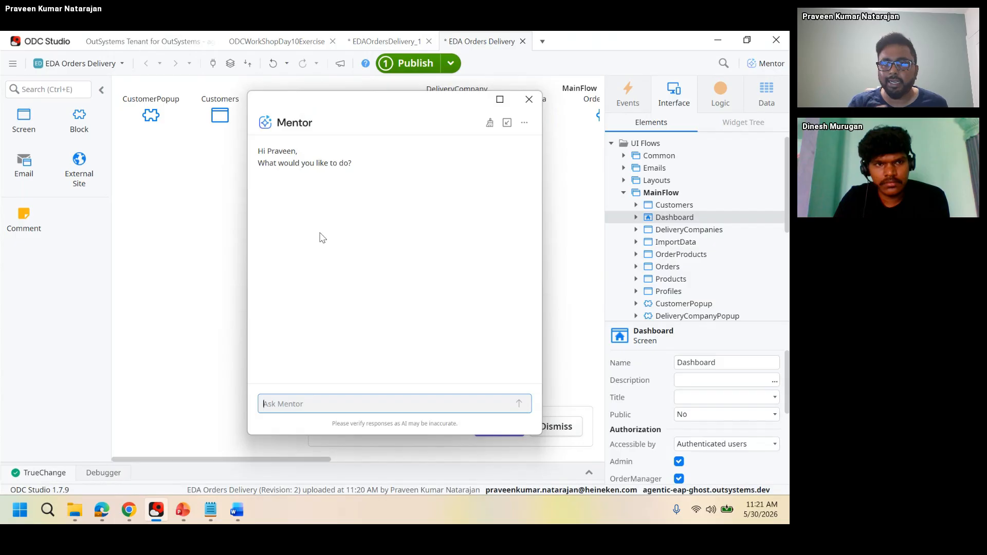
click(350, 404)
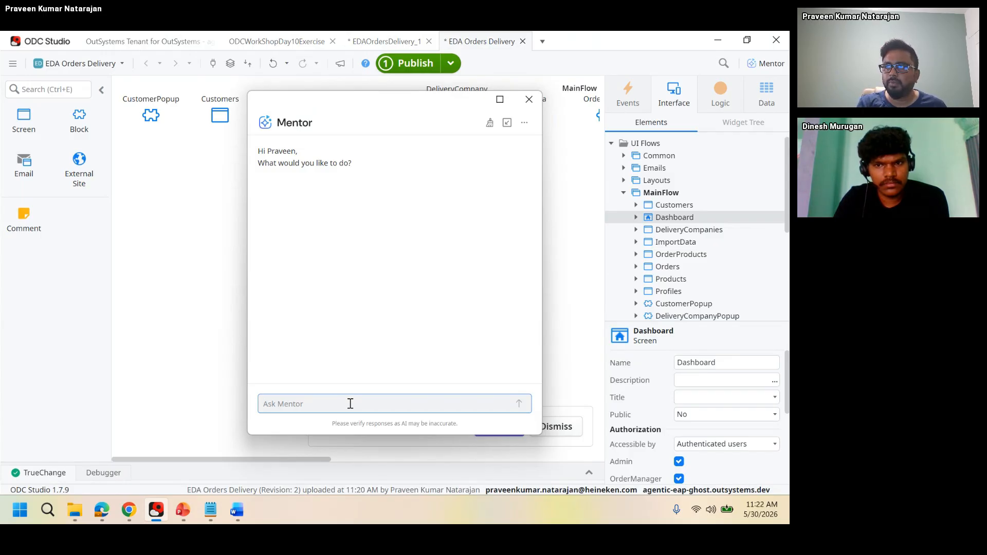
text(Can you pleas)
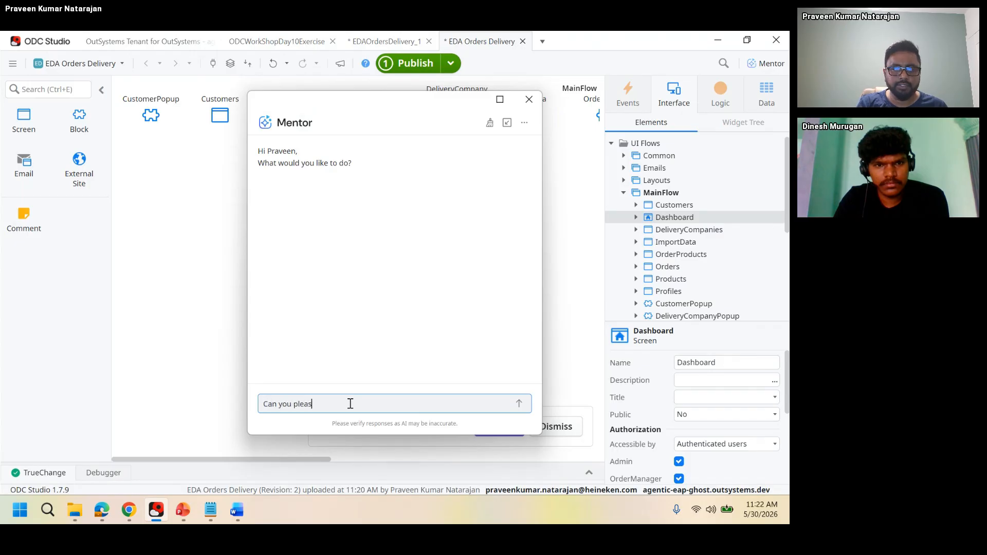
text(e descri)
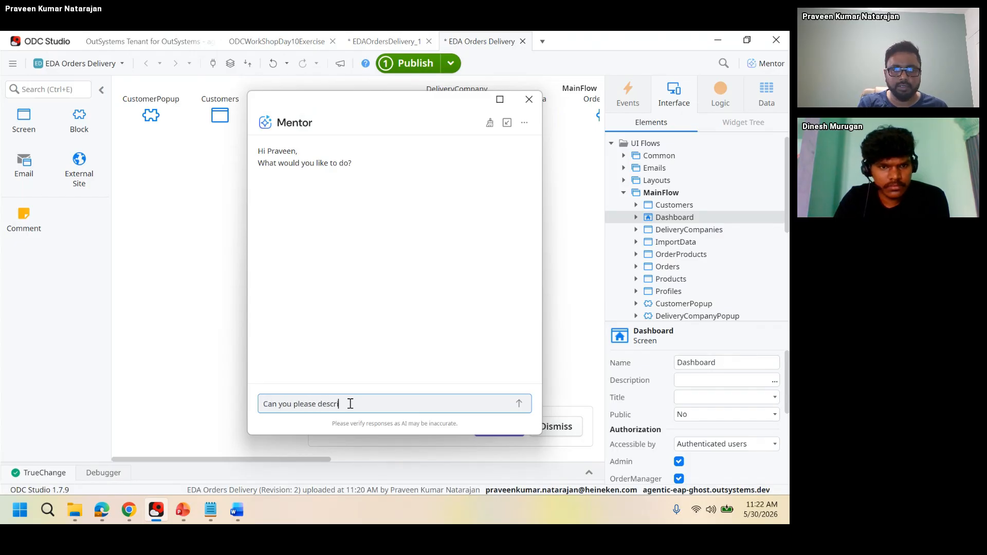
text(be this applicat)
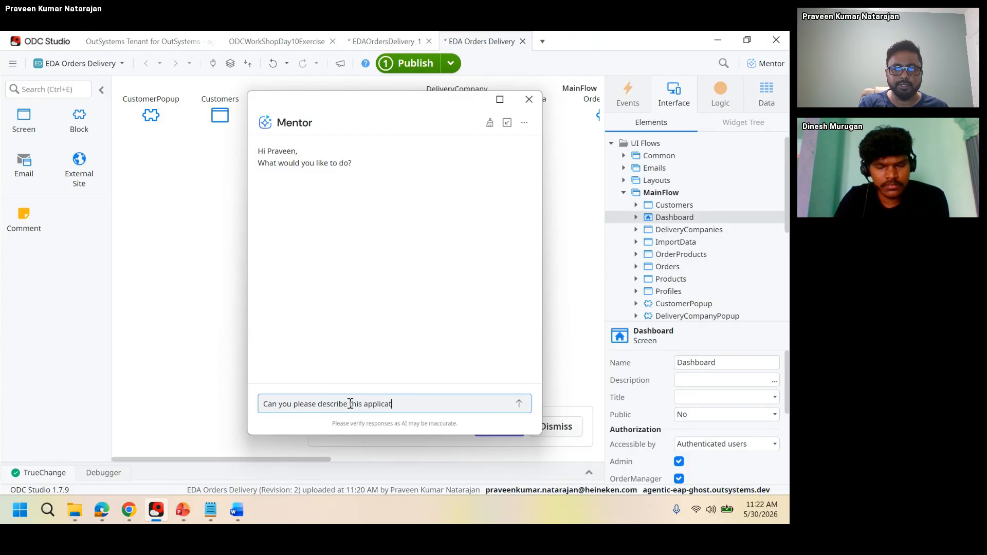
text(ion for me)
key(Return)
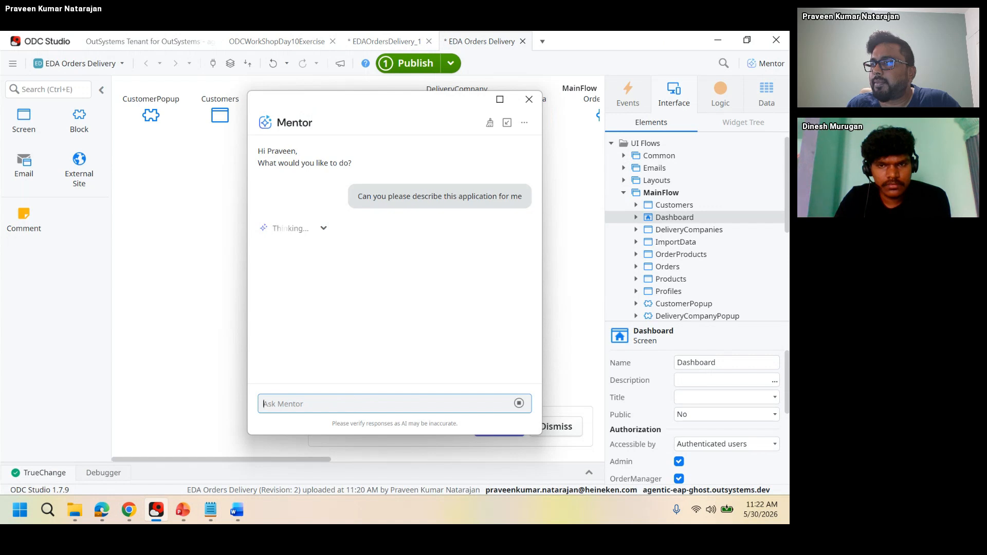
key(alt+Tab)
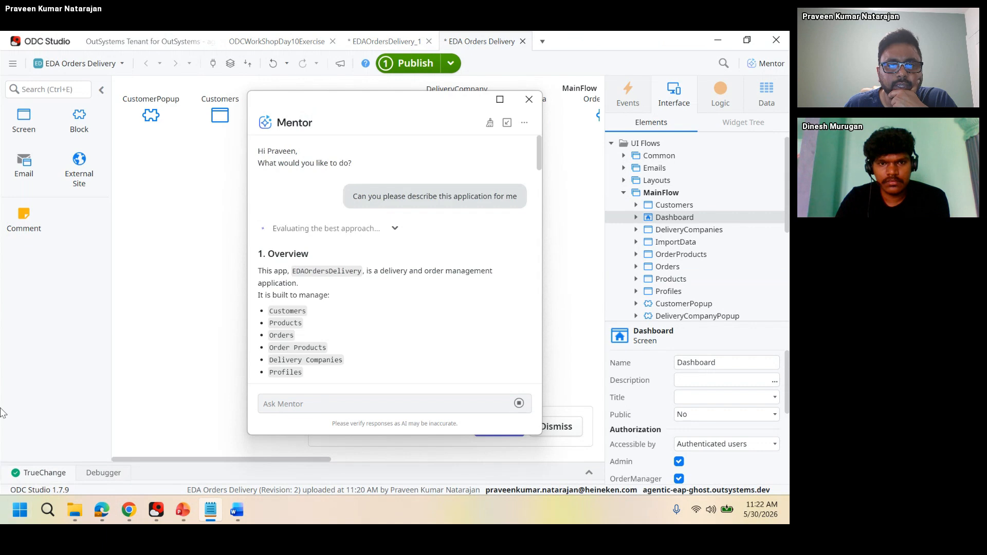
Examine the Overview section of Mentor's app description and skim the entities listed below it
scroll(323, 268, down, 4)
scroll(323, 268, up, 4)
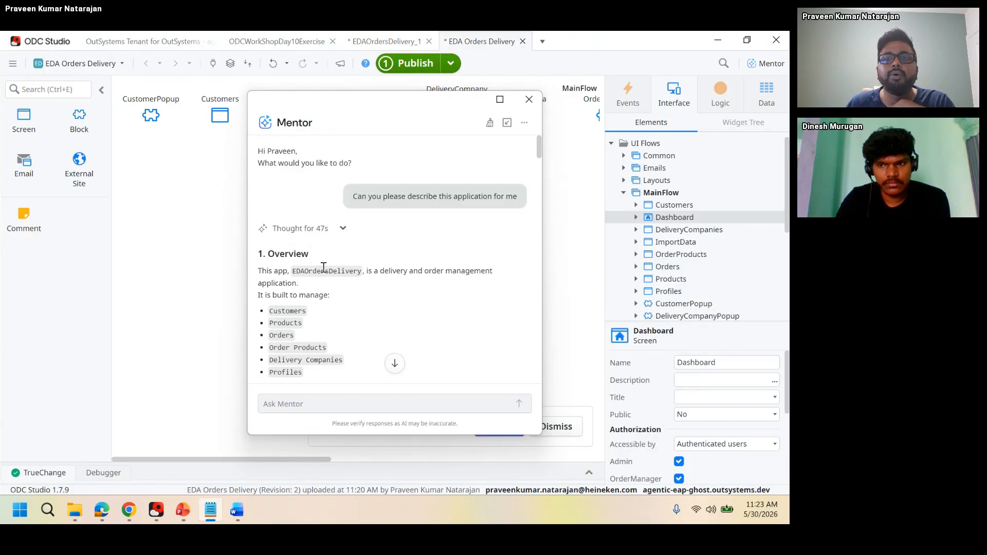
scroll(323, 267, down, 1)
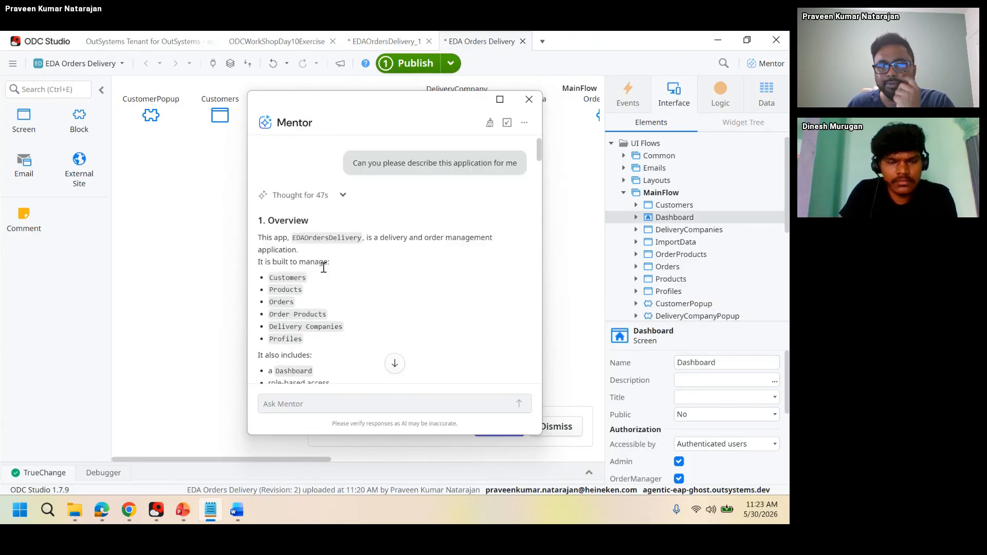
scroll(323, 268, down, 10)
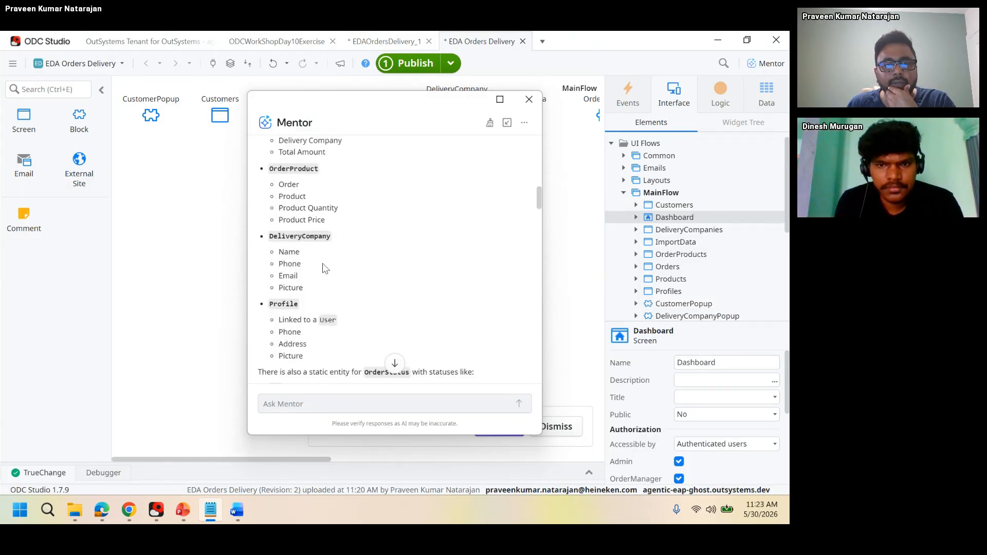
scroll(325, 267, up, 12)
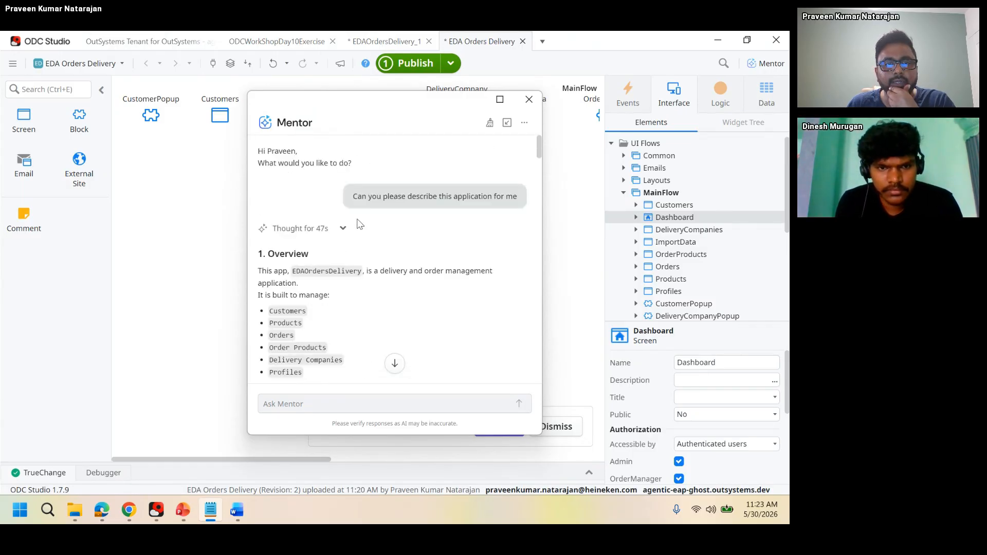
drag(293, 271, 339, 301)
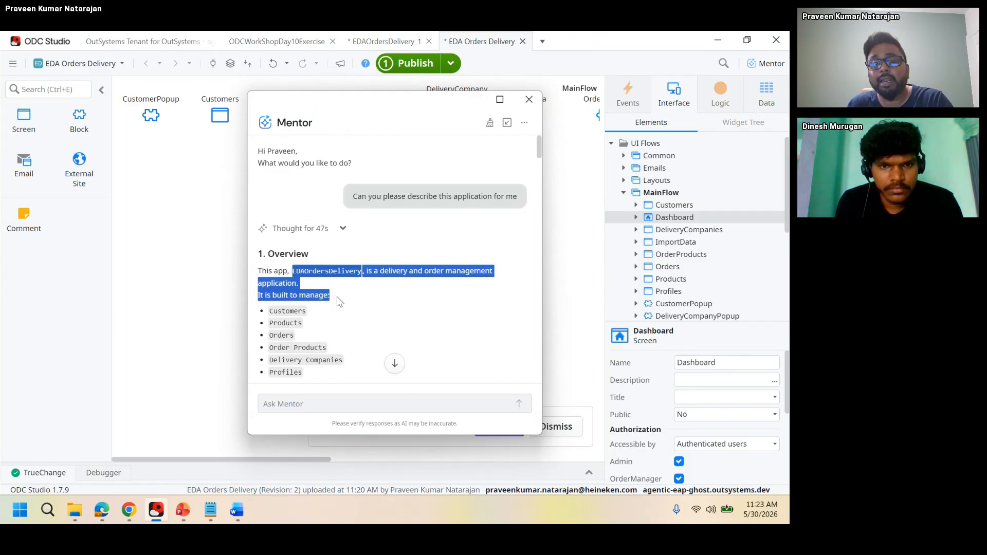
scroll(351, 297, down, 2)
scroll(335, 242, up, 2)
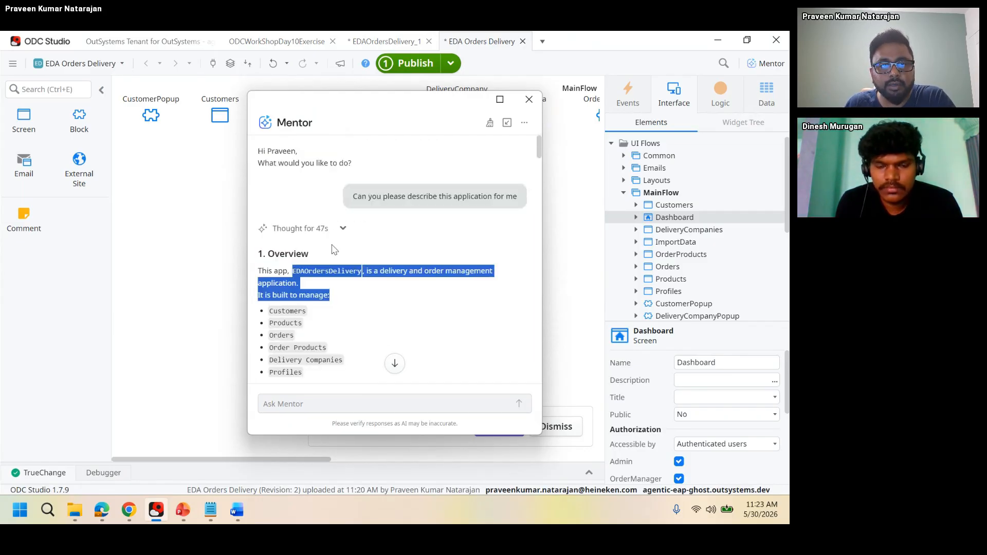
Read on from the Overview through the Main business data and Main screens sections of Mentor's description
click(310, 273)
drag(293, 271, 355, 311)
scroll(356, 311, down, 5)
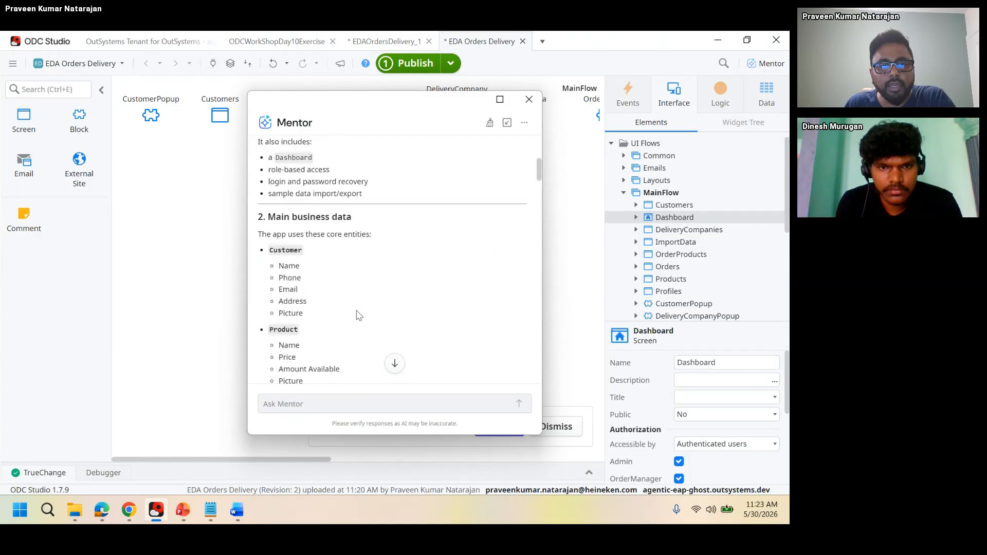
scroll(341, 273, down, 10)
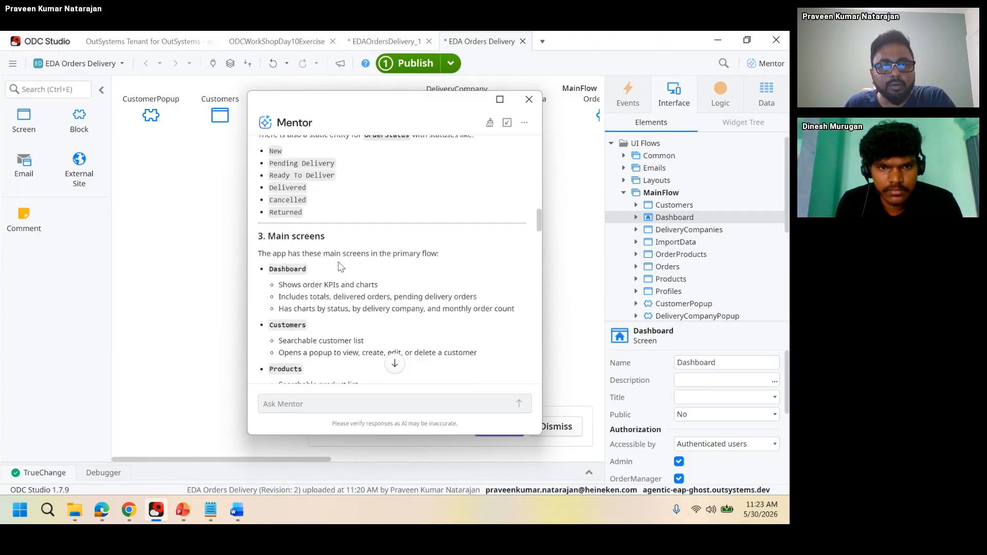
scroll(339, 266, down, 3)
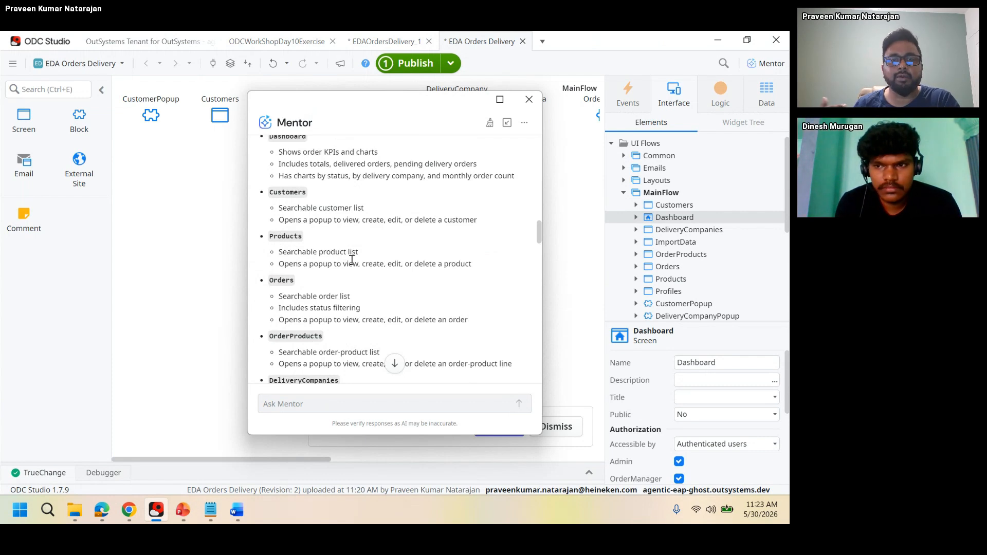
Read the rest of Mentor's description, from the main screens through dashboard behavior, data management utilities, overall purpose, current notes and the offered follow-ups
scroll(350, 263, down, 8)
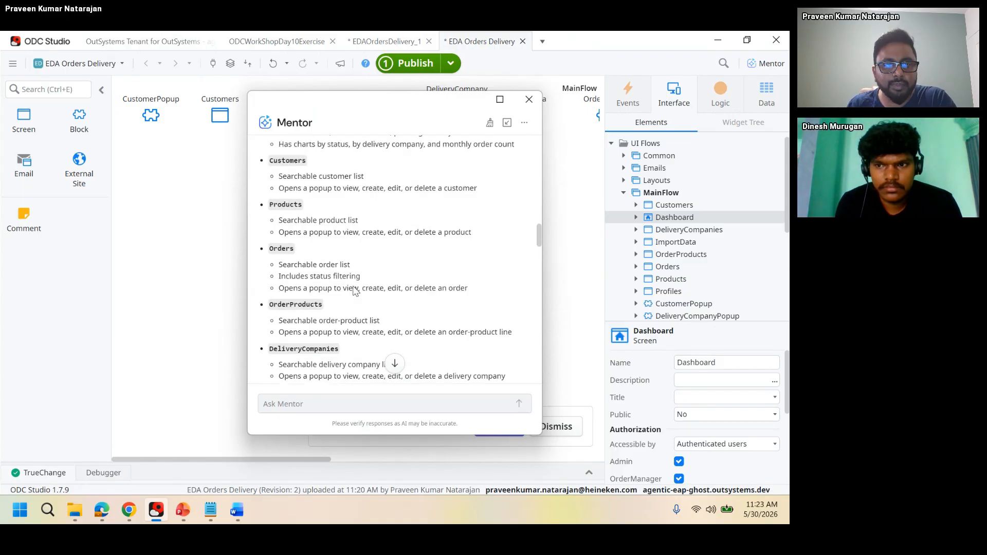
scroll(354, 291, down, 8)
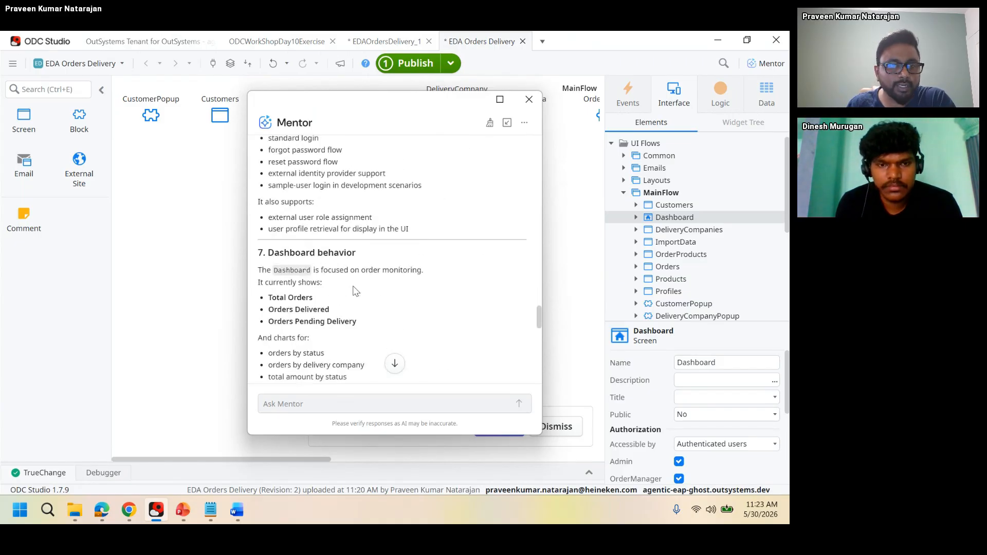
scroll(350, 267, down, 5)
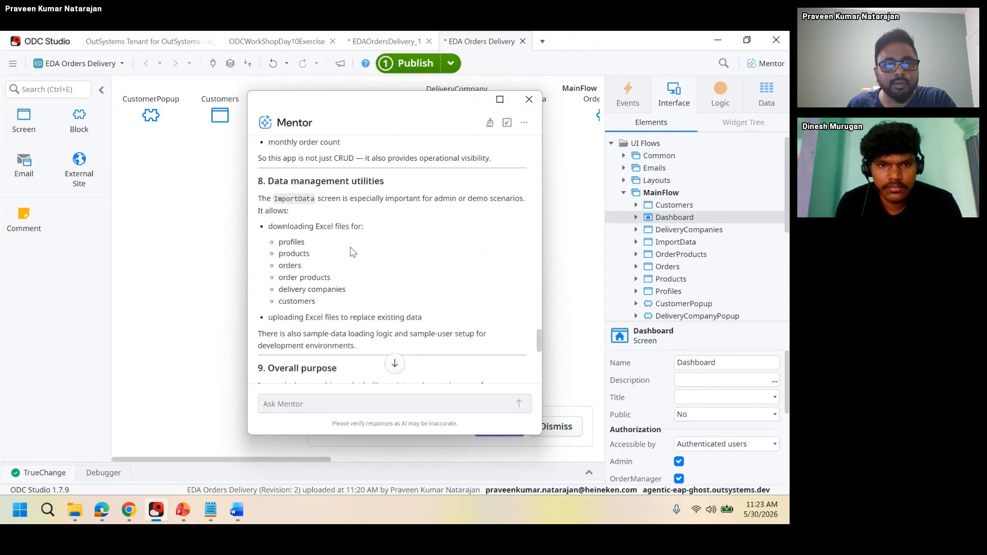
drag(316, 200, 421, 199)
scroll(396, 284, down, 3)
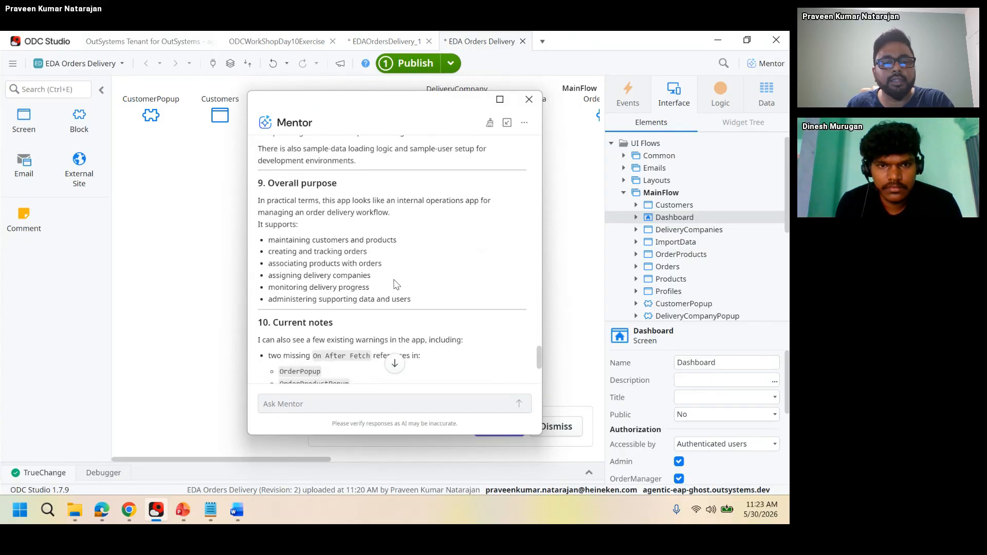
scroll(394, 285, up, 6)
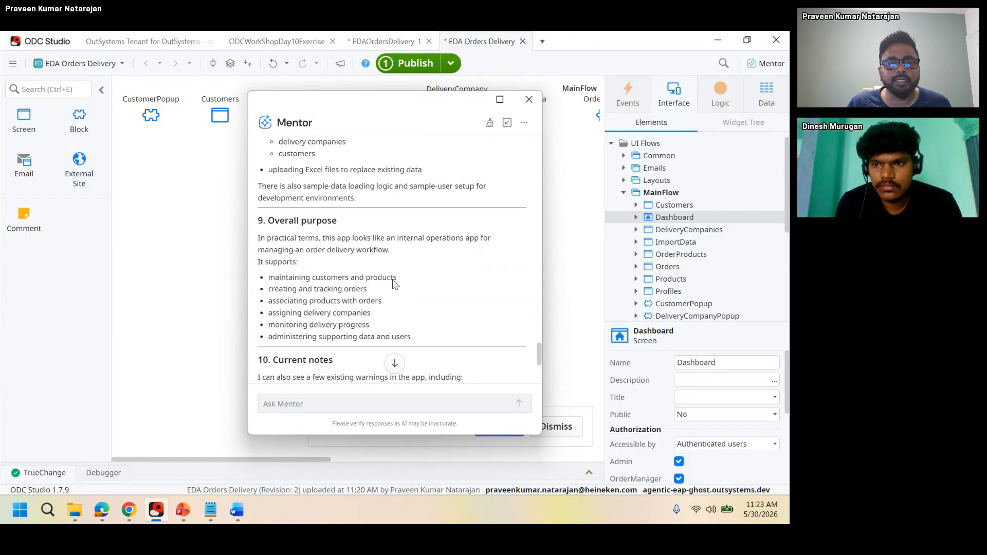
scroll(314, 249, up, 5)
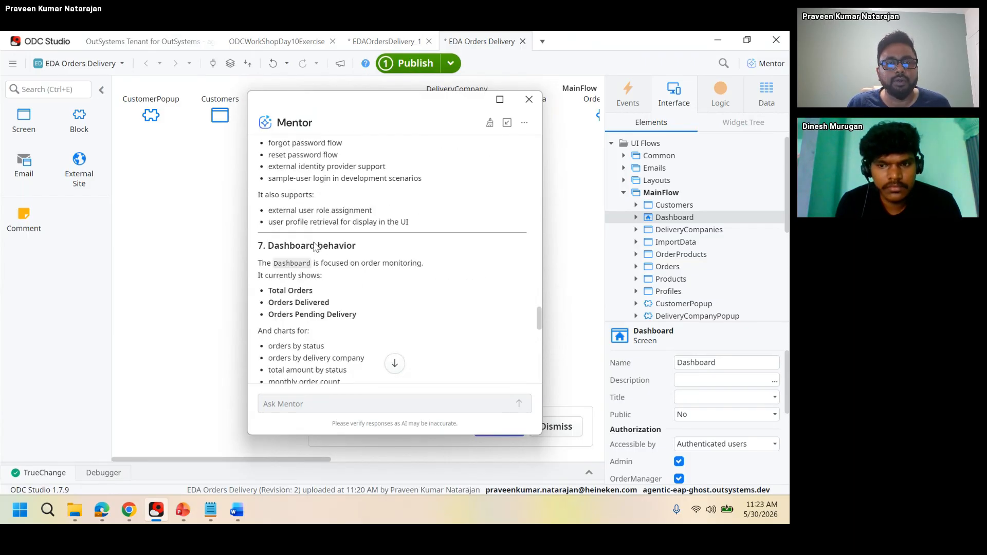
scroll(315, 249, down, 8)
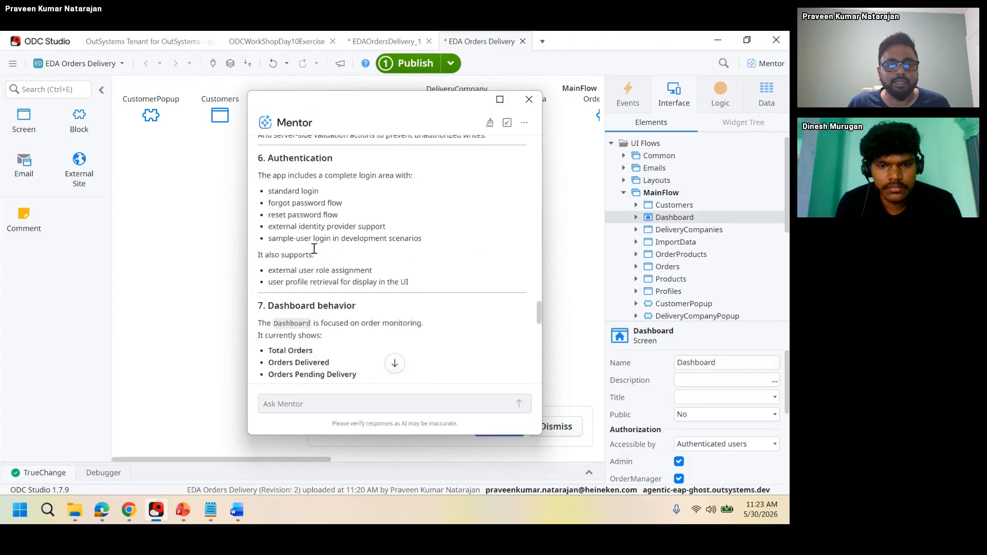
scroll(314, 248, down, 1)
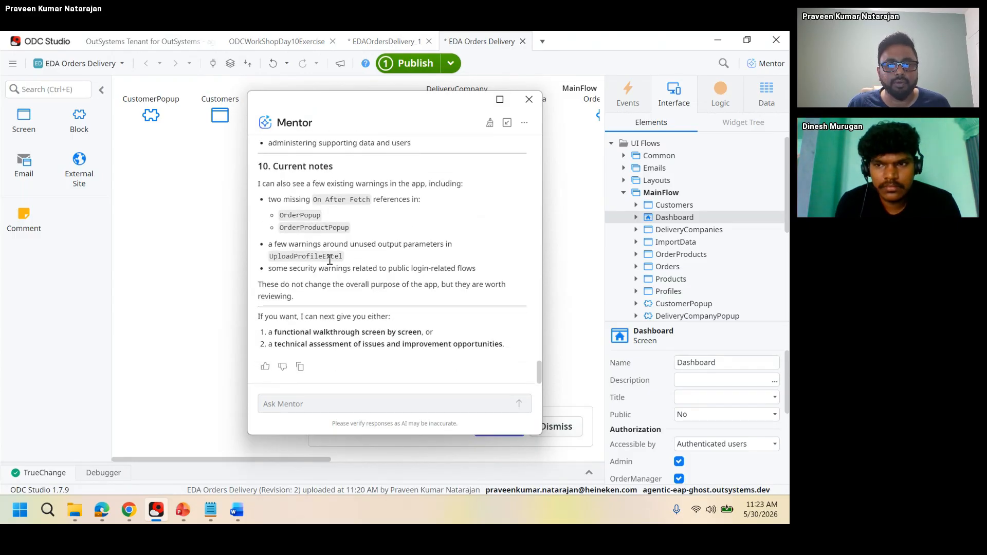
drag(290, 332, 389, 334)
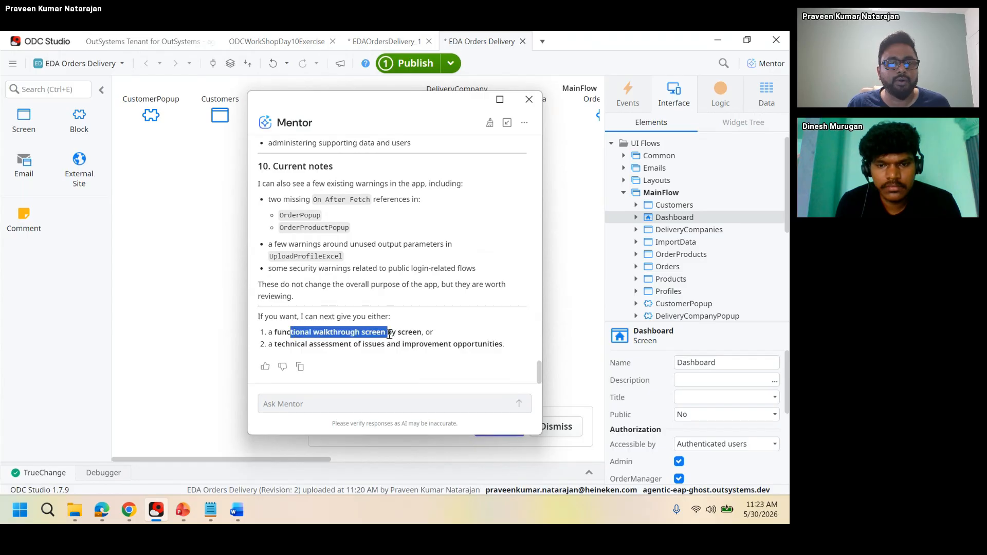
click(372, 369)
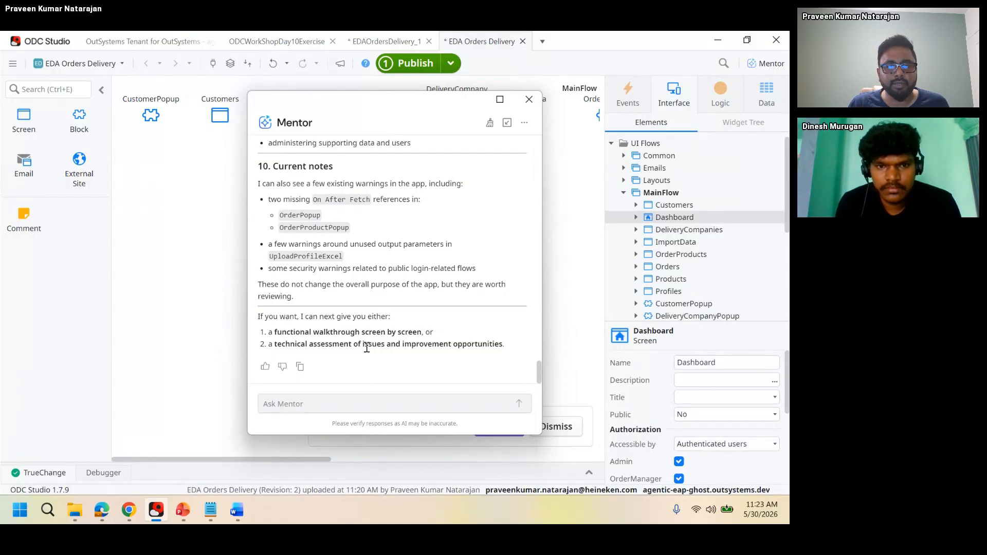
drag(369, 344, 330, 334)
click(330, 334)
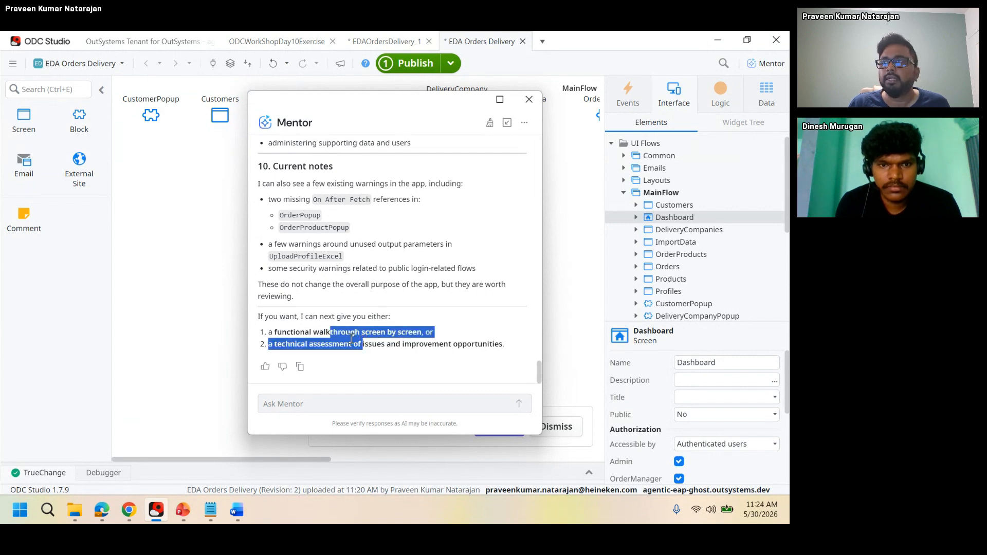
Ask Mentor "tel me if there are any technical debts" and expand the Dashboard screen's elements in MainFlow
key(alt+Tab)
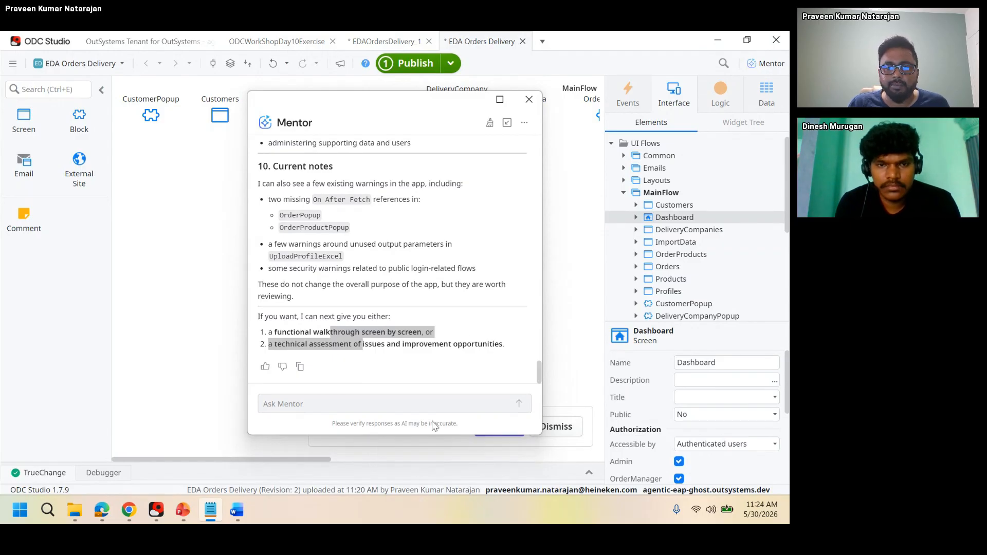
click(428, 400)
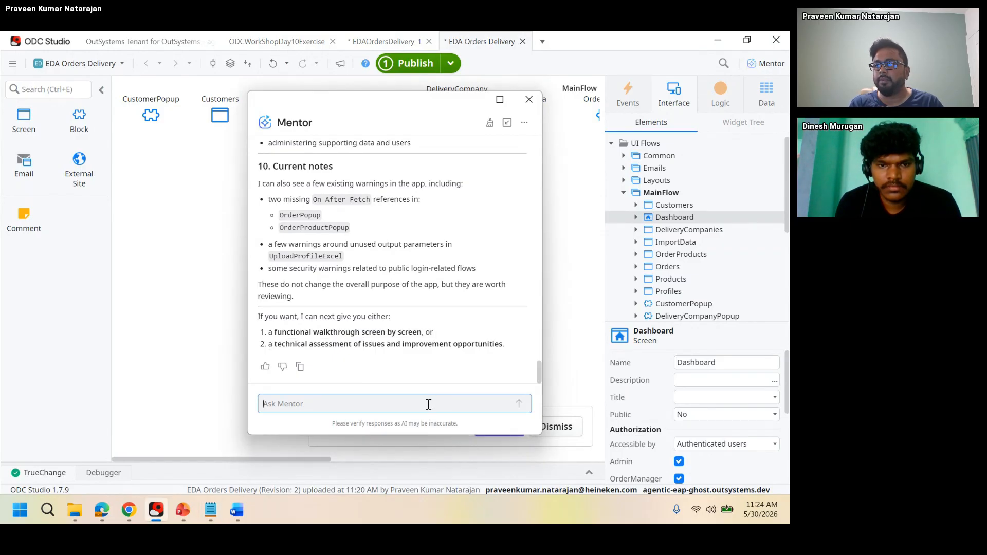
text(t)
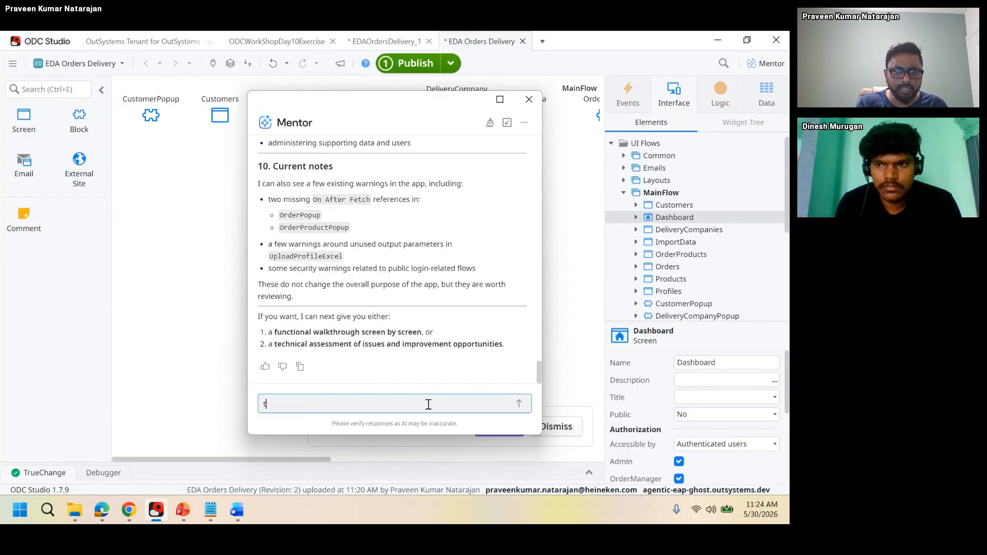
text(el me if there a)
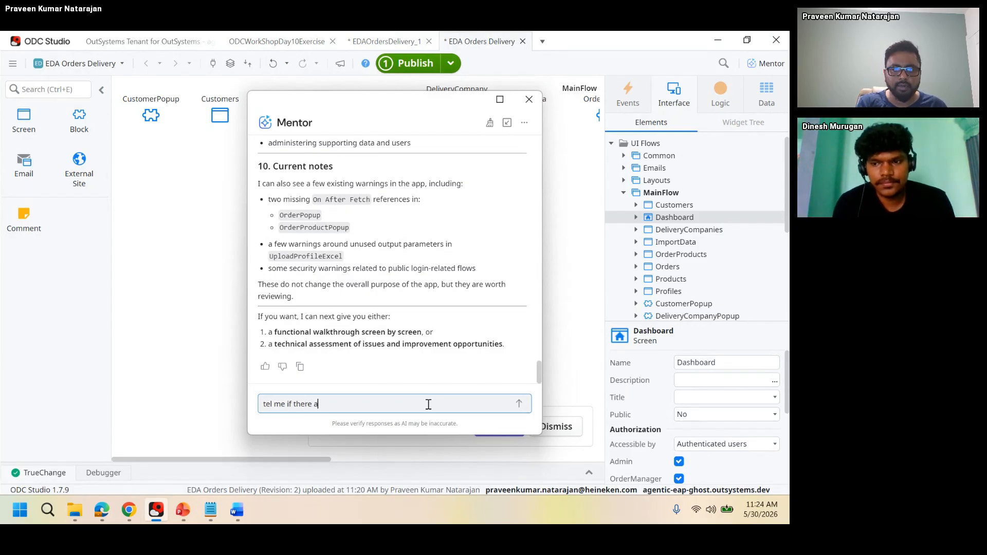
text(re an)
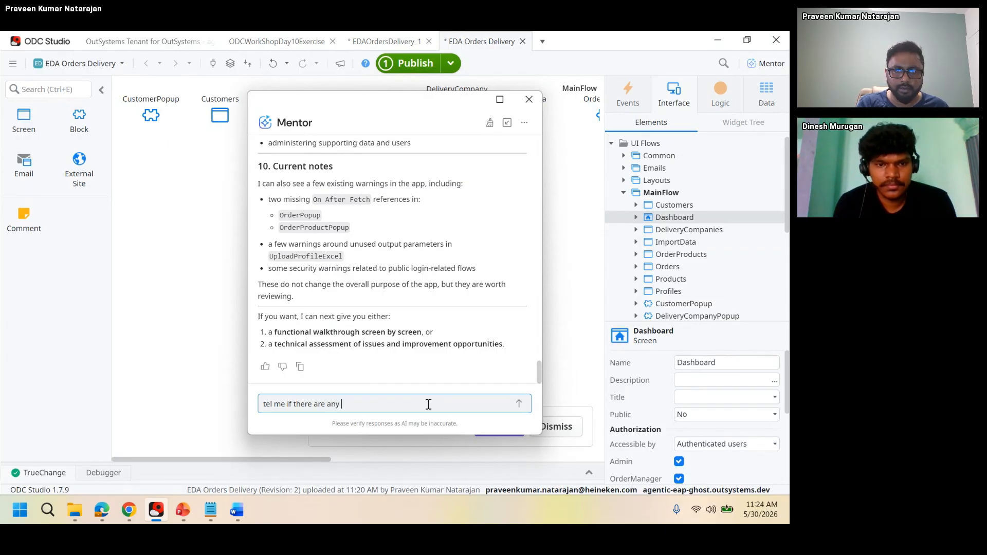
text(y wa)
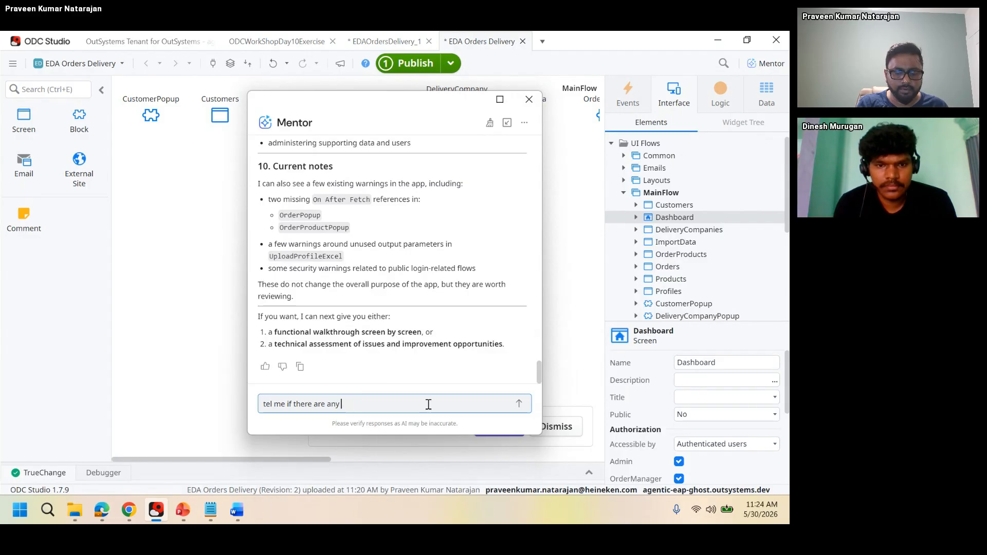
text(technical de)
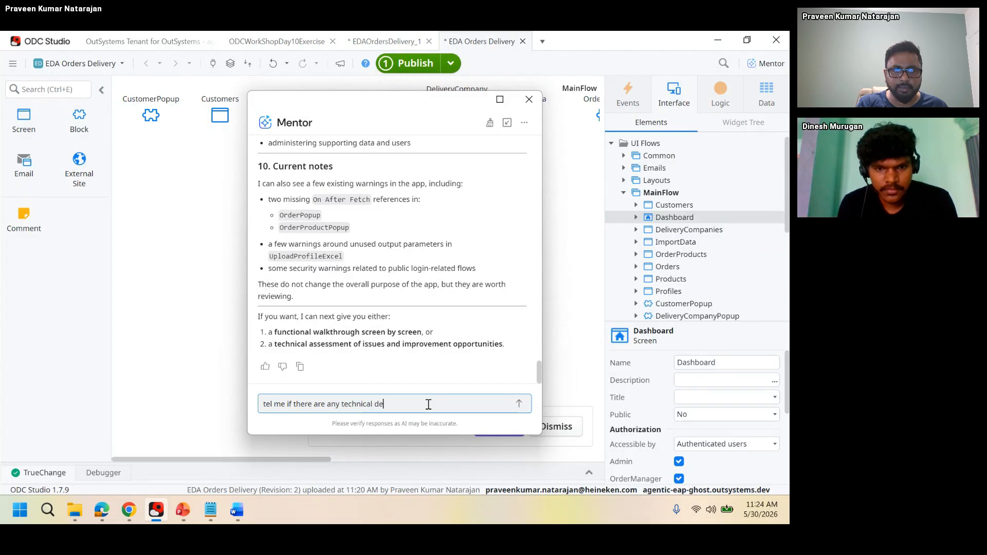
text(bts)
key(Return)
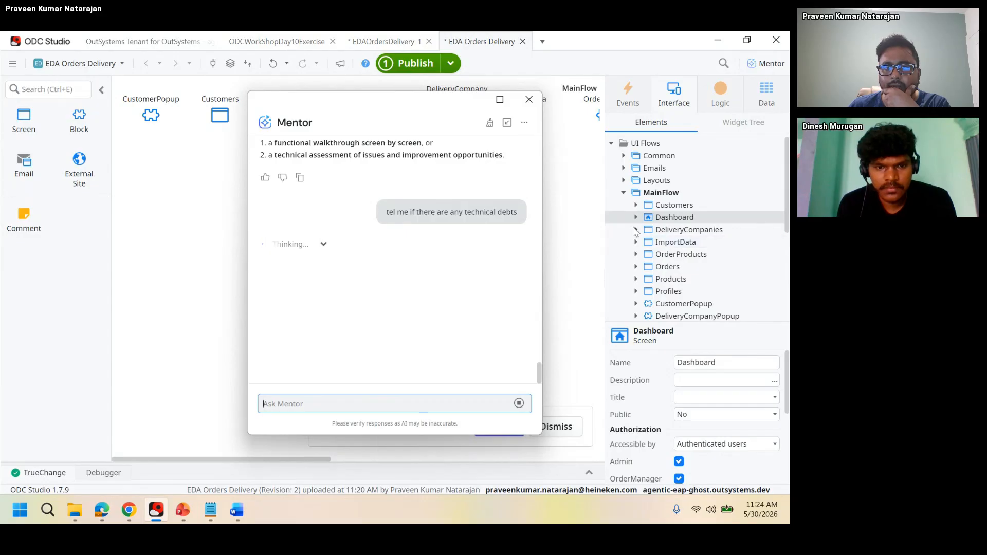
double_click(663, 216)
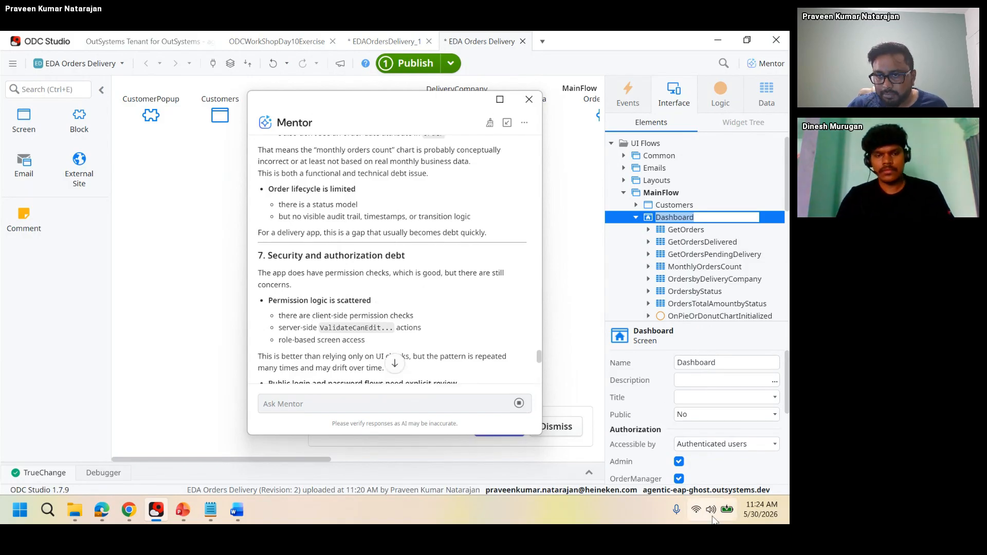
Paste and send Mentor the prepared prompt to describe all actions, screens and webblocks in one short, neutral, technical English sentence each, without changing any logic
key(alt+Tab)
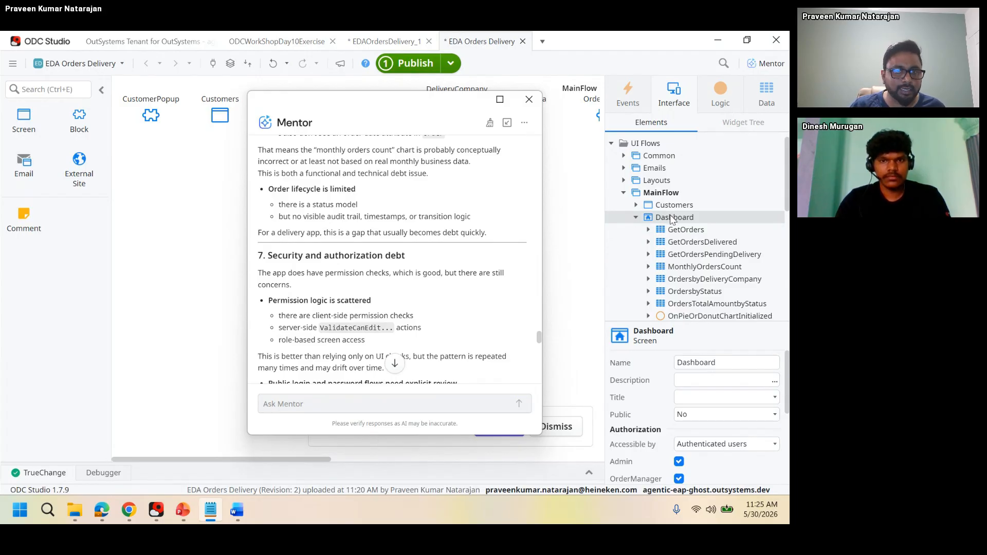
click(283, 403)
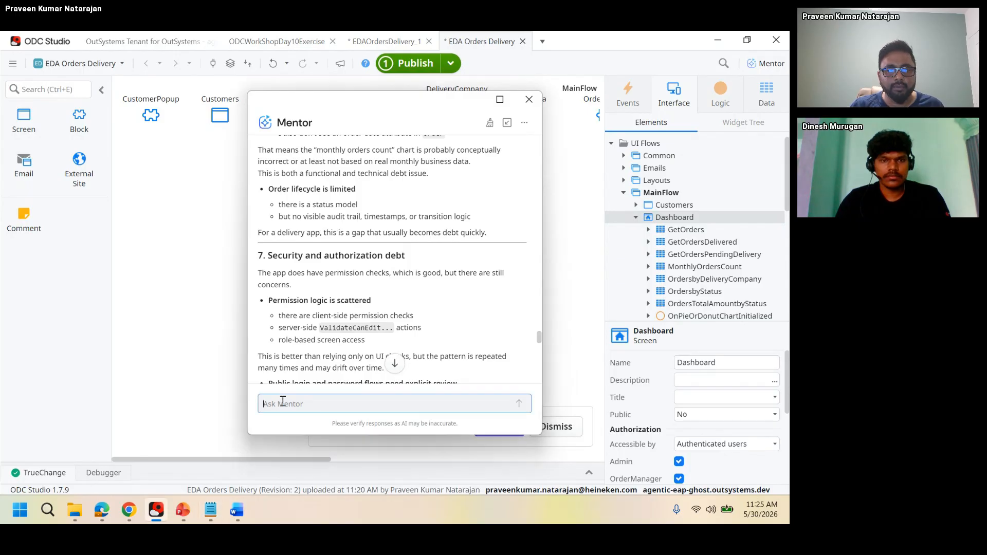
key(ctrl+v)
scroll(296, 394, up, 3)
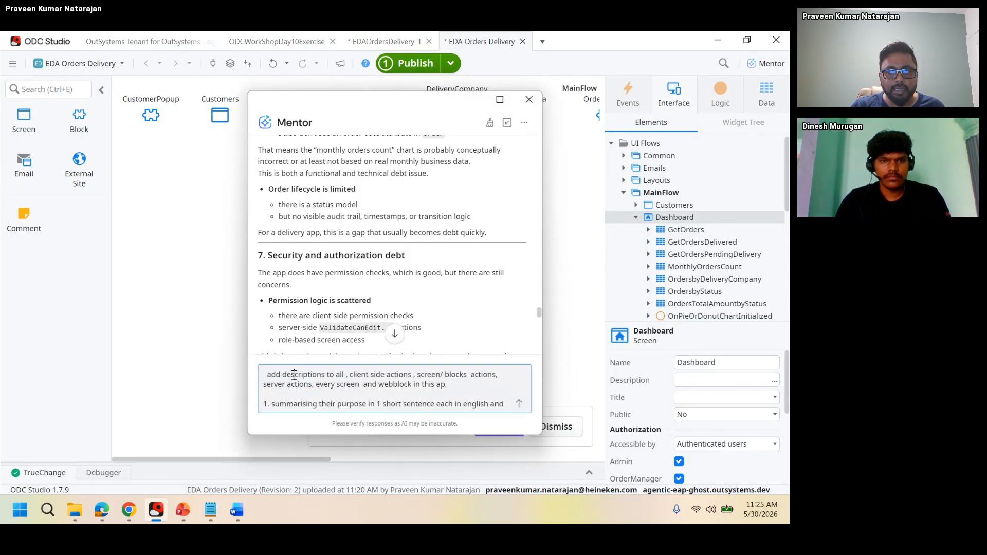
drag(355, 375, 460, 374)
click(393, 395)
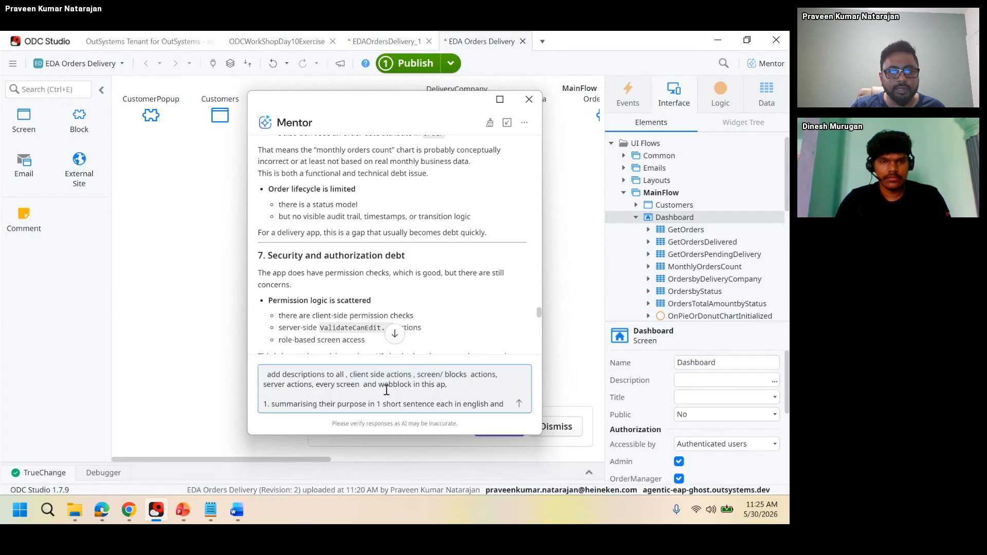
scroll(360, 388, down, 2)
drag(320, 385, 367, 385)
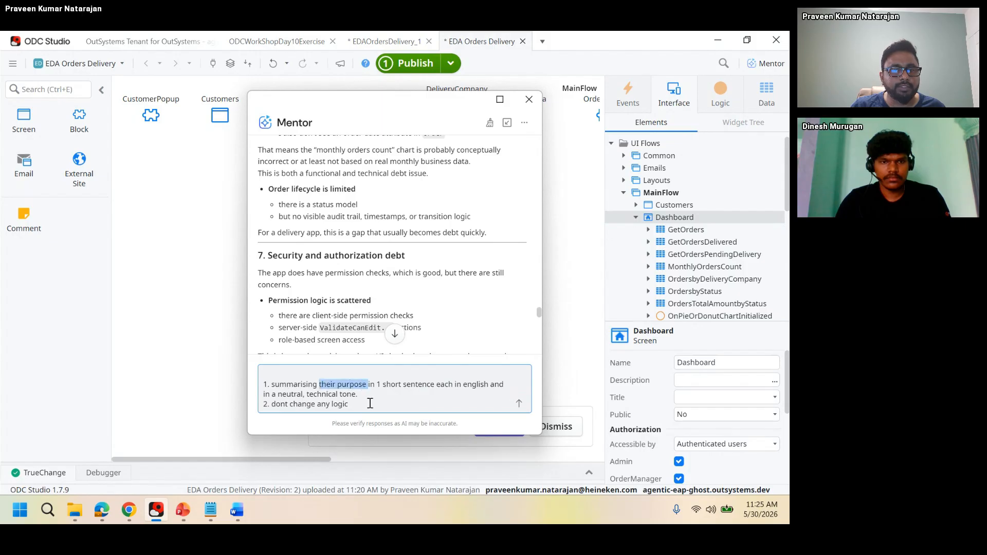
click(387, 398)
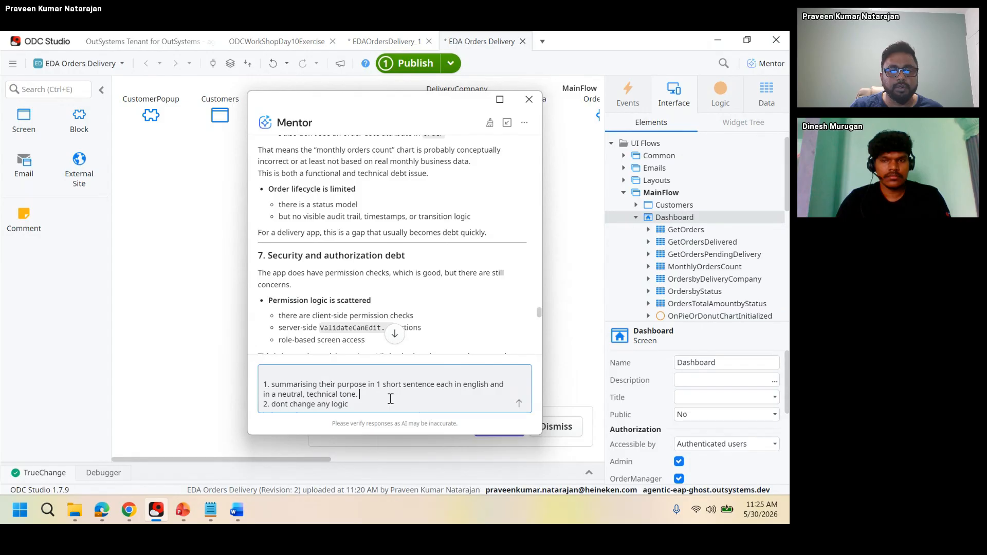
drag(349, 404, 270, 409)
click(439, 402)
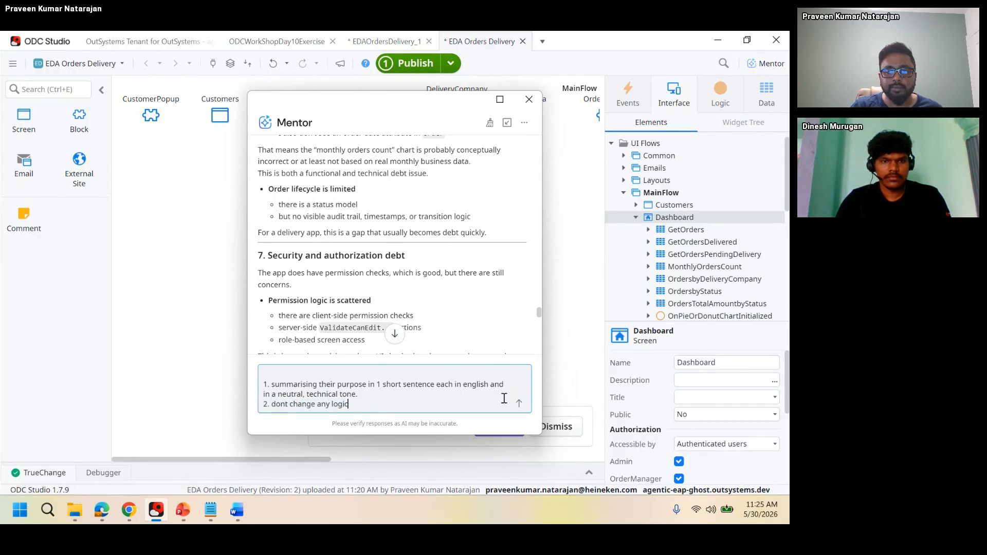
click(519, 404)
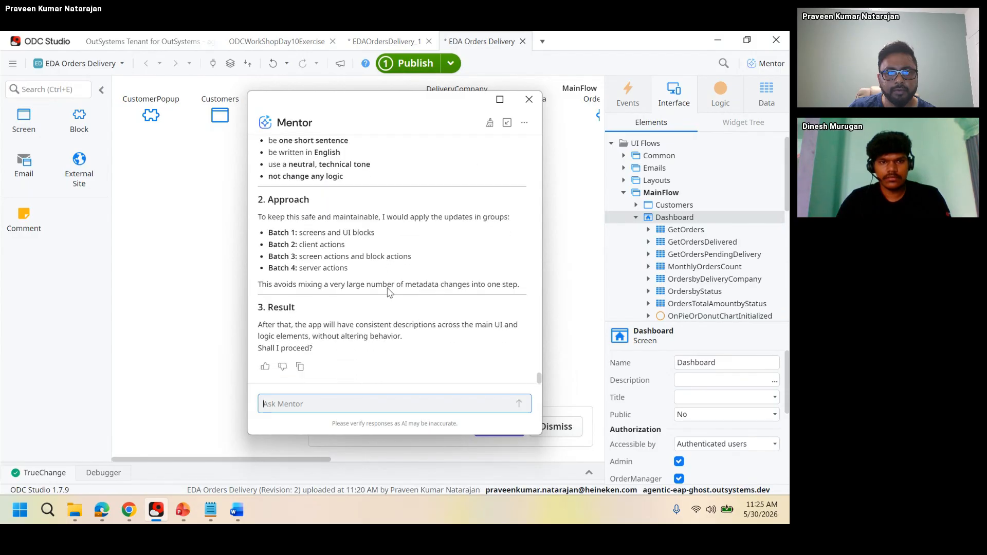
Answer Mentor's proposal to add the descriptions in four batches with "yes"
text(yes)
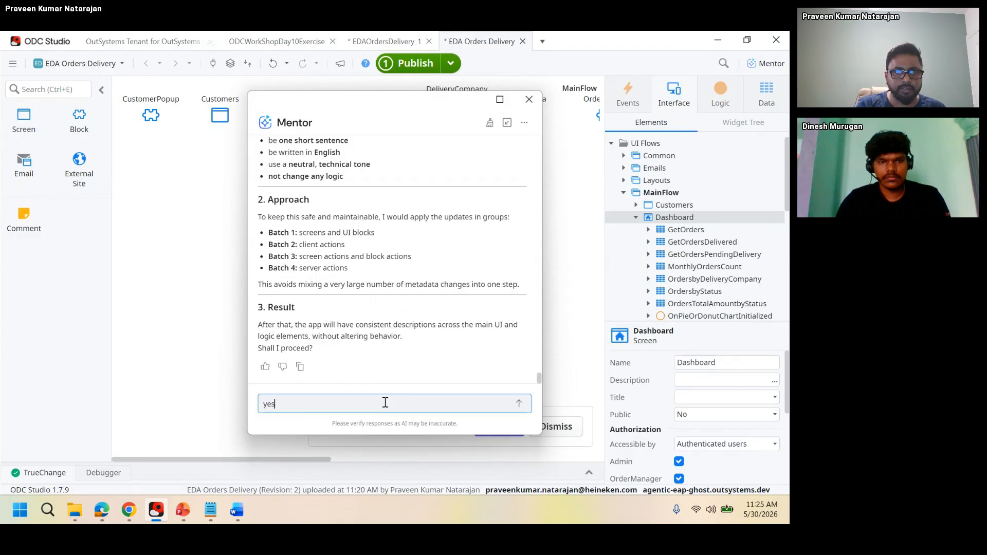
key(Return)
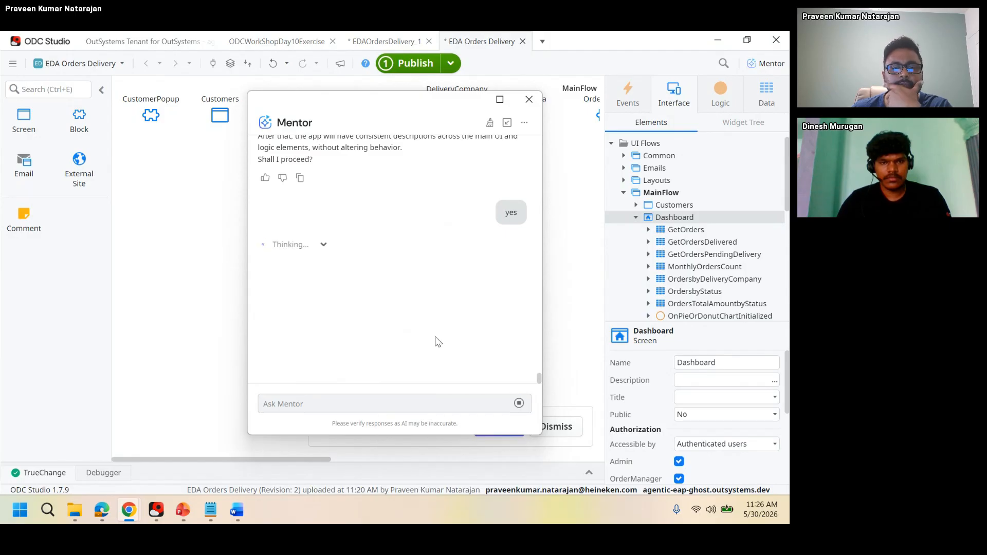
drag(369, 247, 298, 259)
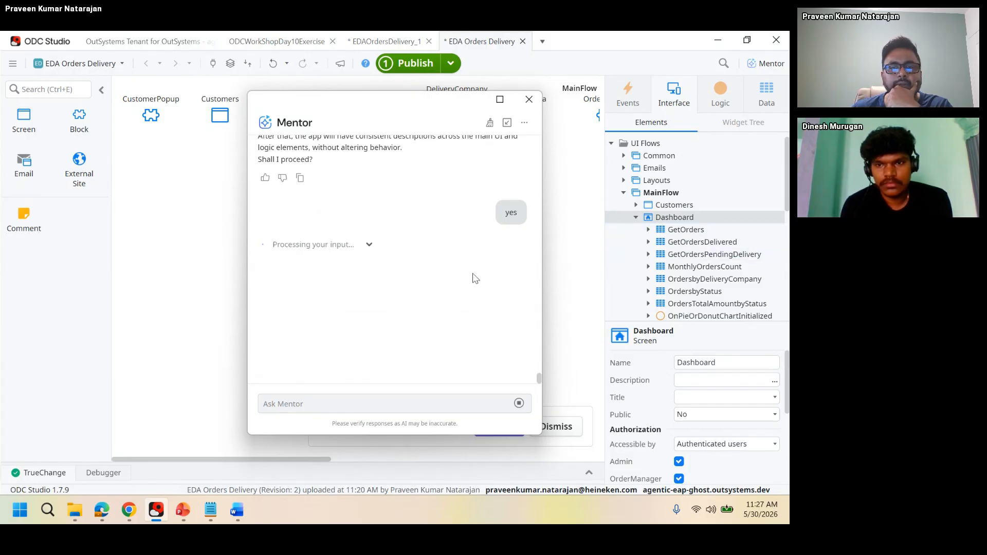
Look through the MainFlow elements, opening the DeliveryCompanies and Orders screens and moving the Mentor window aside
scroll(667, 269, down, 6)
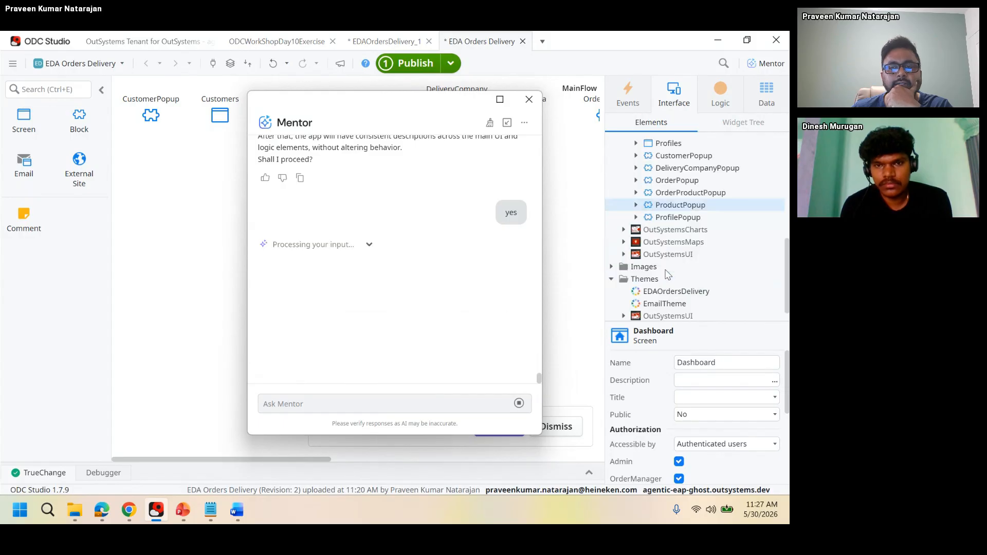
scroll(668, 257, up, 4)
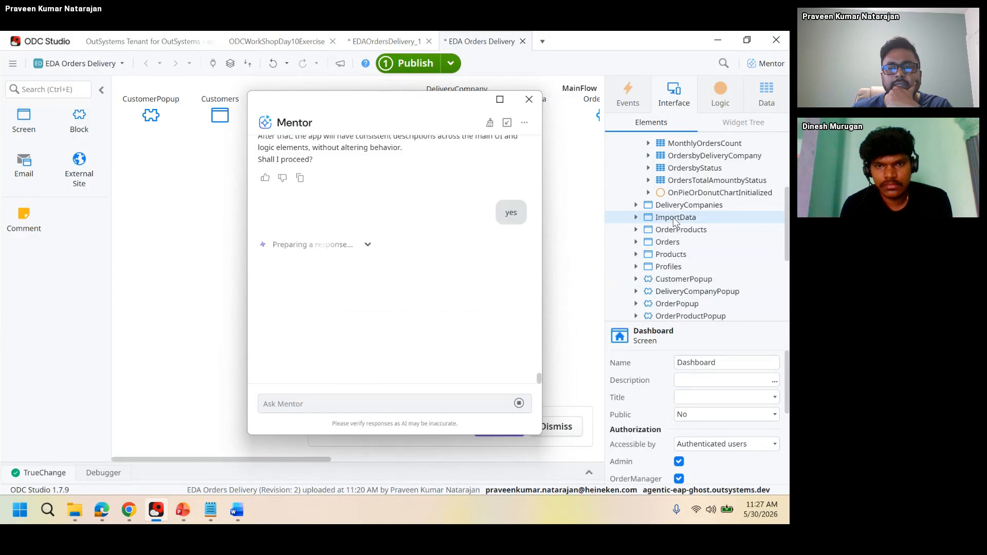
scroll(677, 230, up, 2)
scroll(677, 233, down, 4)
scroll(681, 236, up, 2)
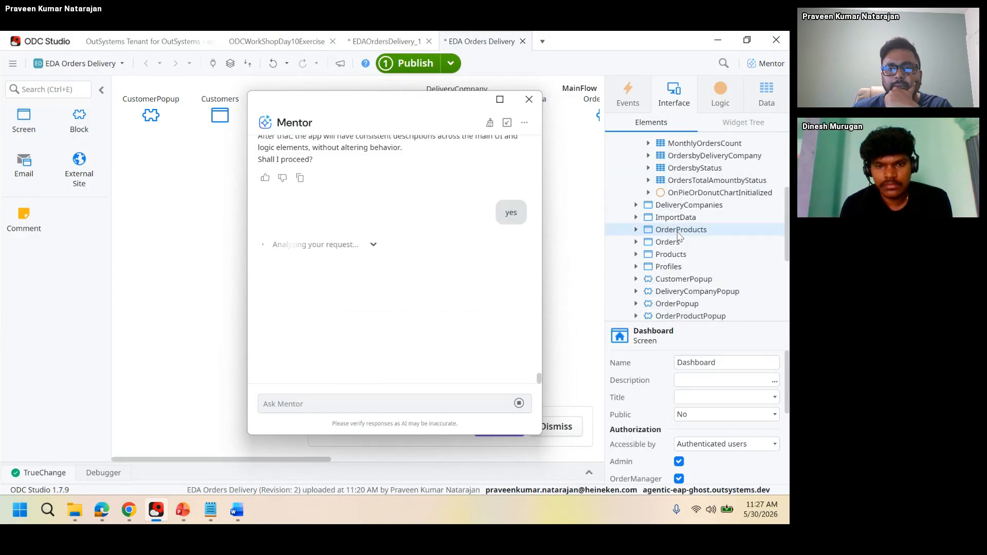
double_click(683, 204)
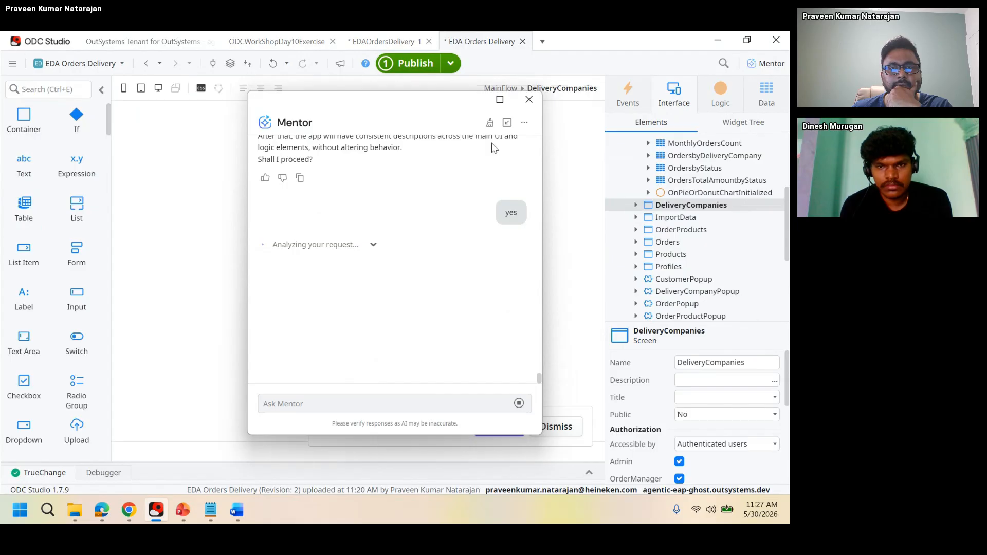
drag(445, 117, 391, 147)
double_click(667, 242)
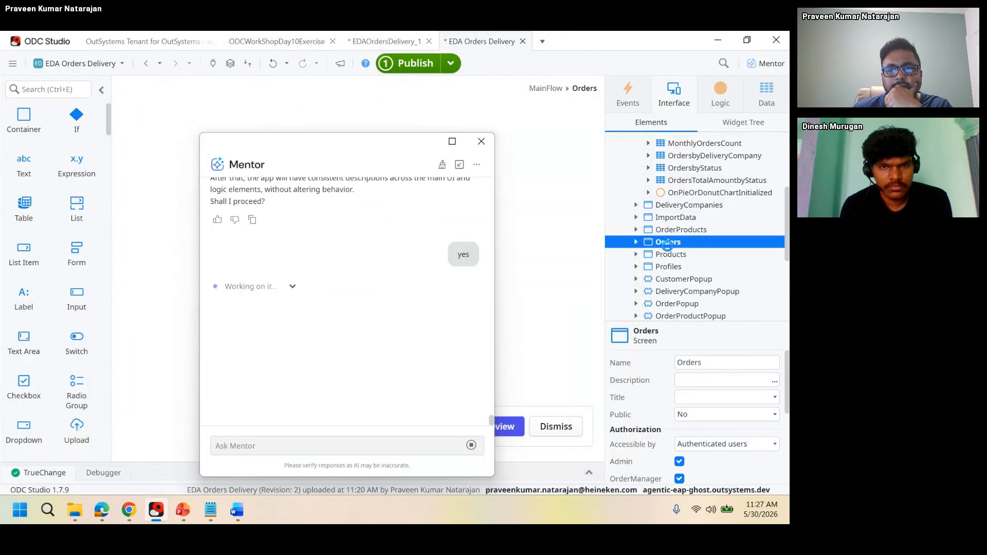